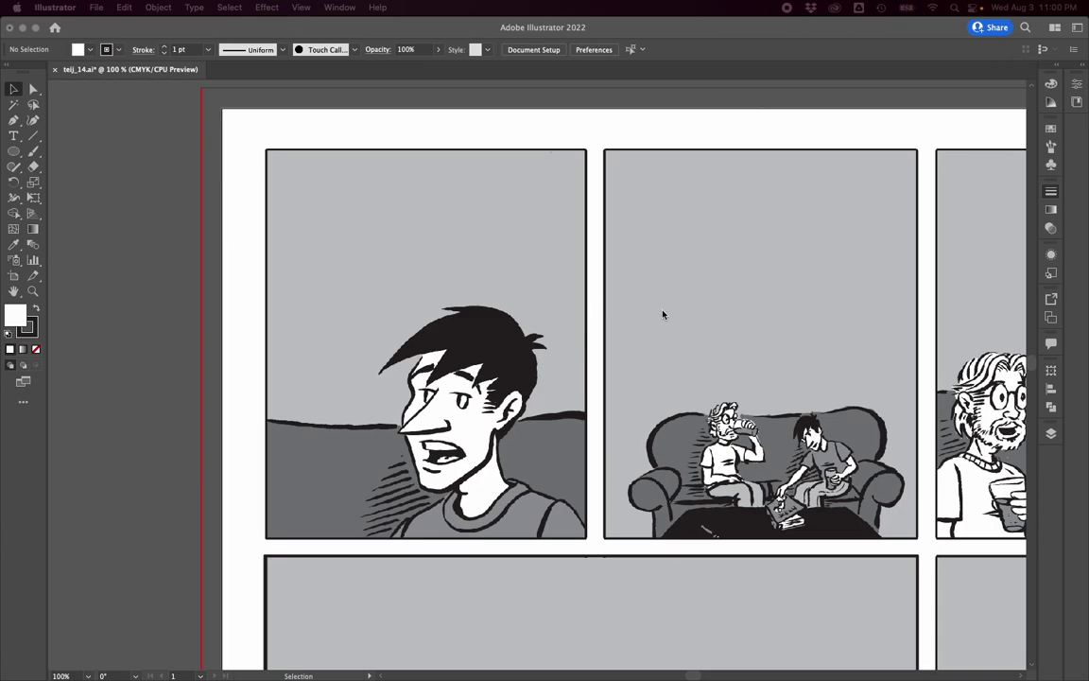
Open the Layers panel and turn the teij_14 Image layer's visibility off and back on.
scroll(663, 314, right, 5)
scroll(433, 368, down, 15)
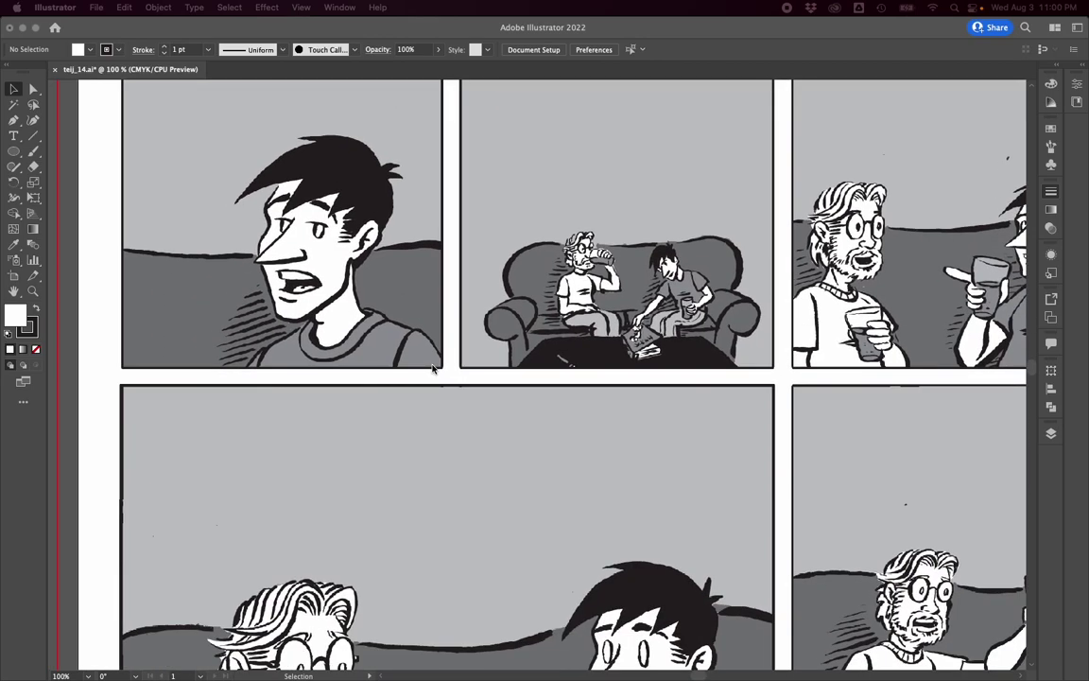
scroll(432, 369, left, 5)
scroll(432, 369, down, 3)
scroll(432, 369, right, 10)
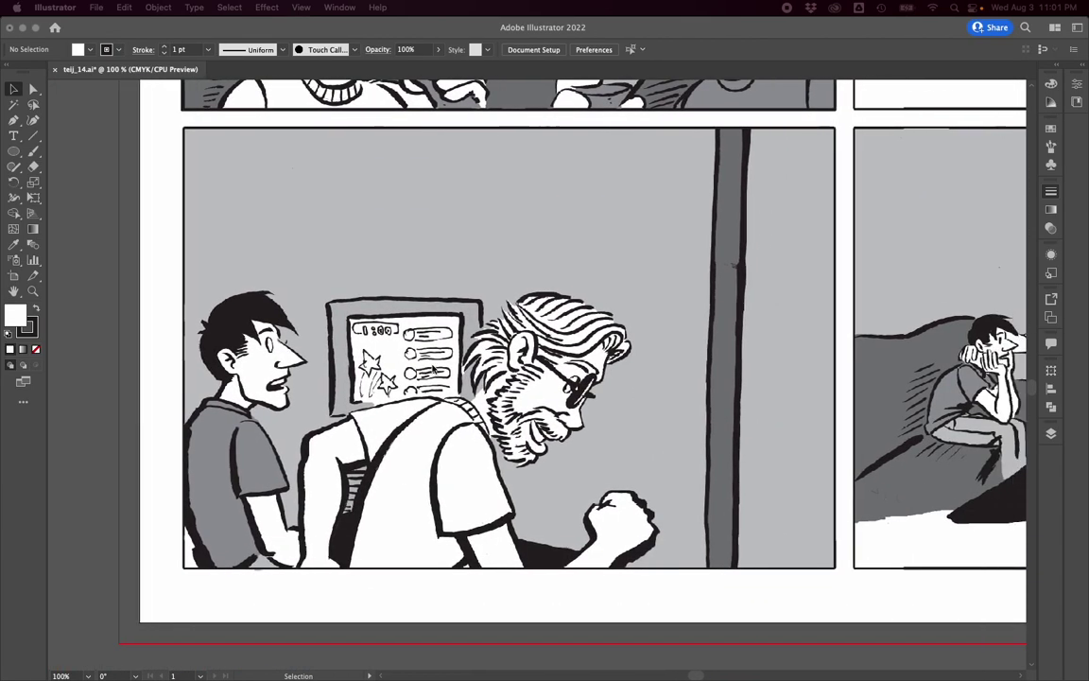
scroll(432, 369, up, 12)
scroll(432, 369, left, 5)
scroll(432, 369, up, 5)
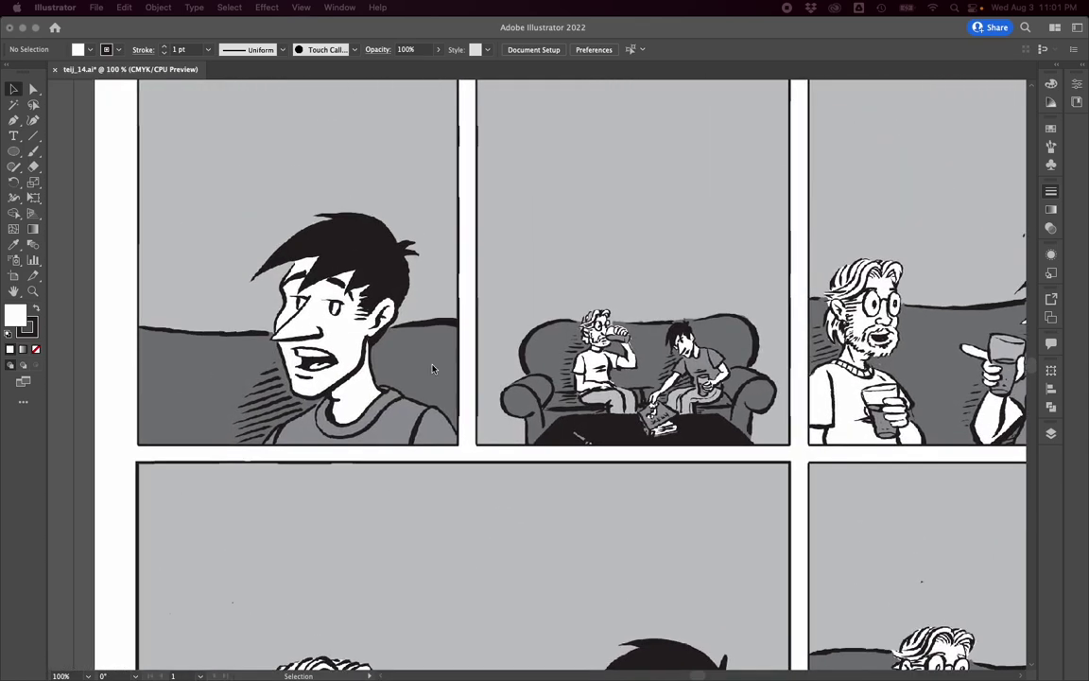
scroll(432, 369, down, 1)
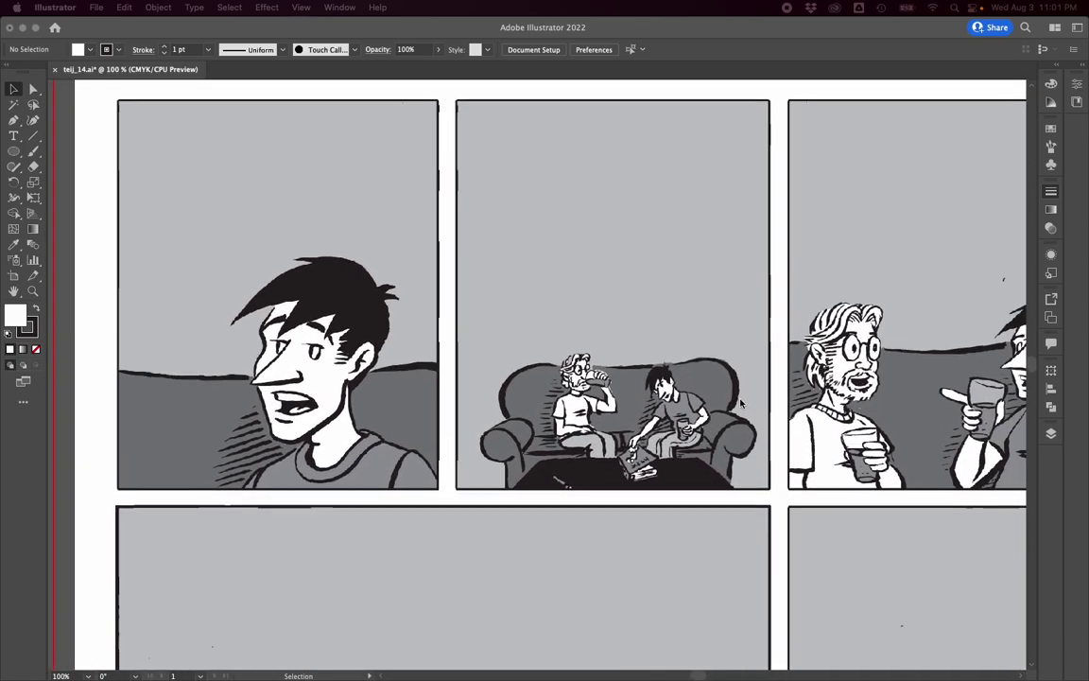
click(1050, 436)
click(1051, 436)
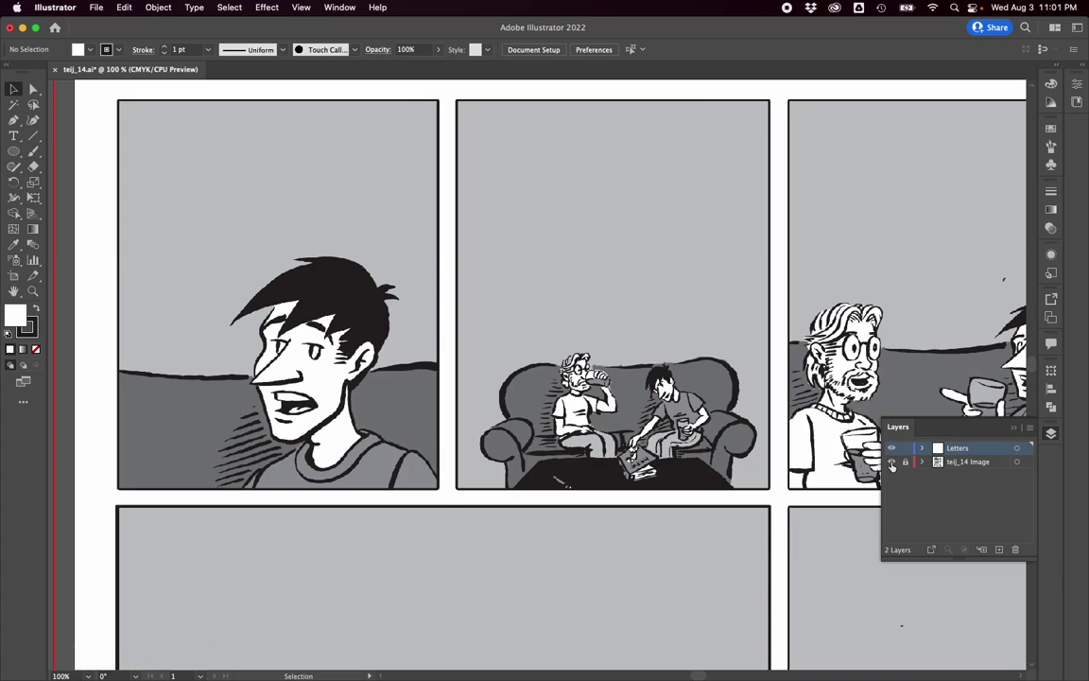
click(892, 464)
click(891, 463)
Zoom to 150% on the first comic panel.
scroll(484, 328, left, 10)
scroll(484, 328, up, 3)
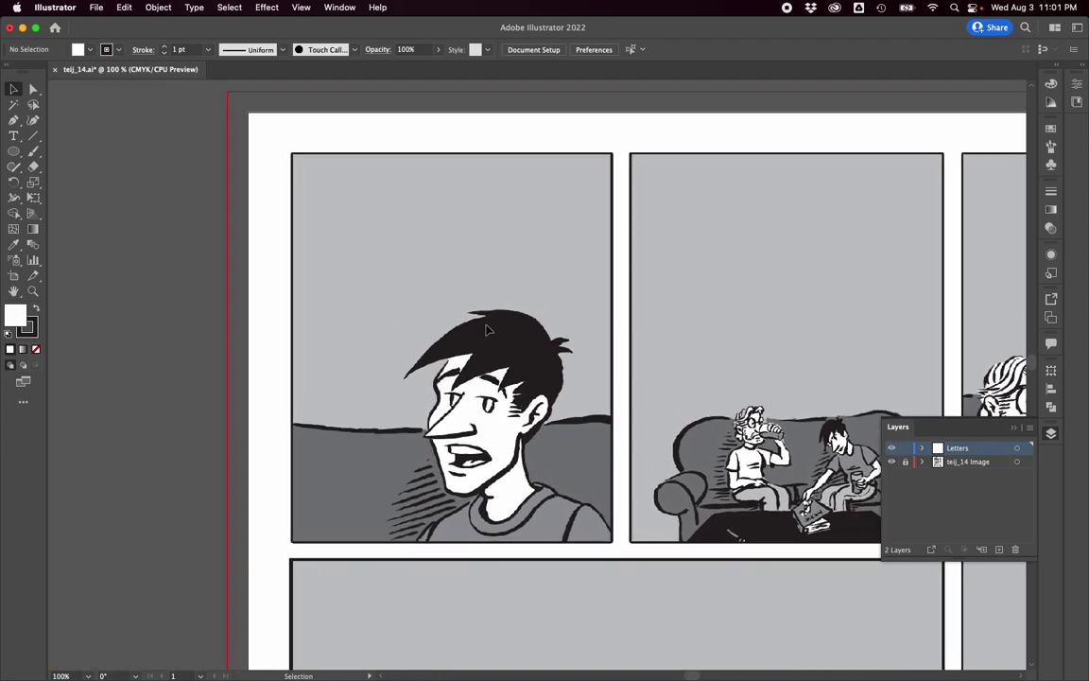
scroll(487, 328, up, 1)
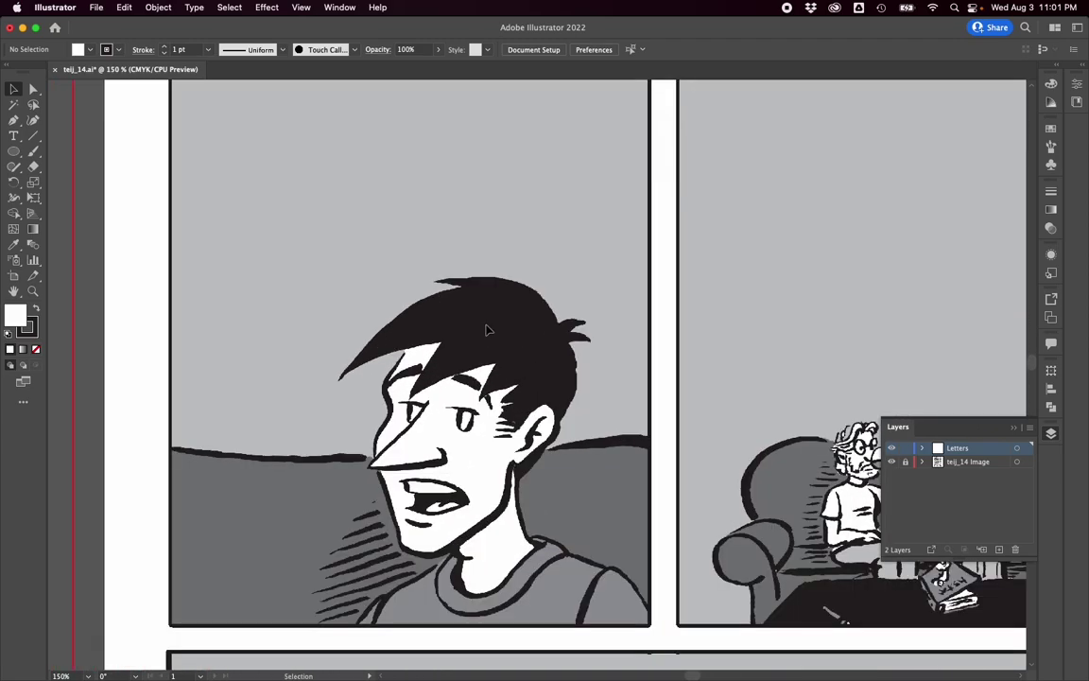
scroll(487, 328, left, 3)
scroll(487, 328, up, 2)
scroll(487, 328, left, 1)
scroll(487, 328, up, 1)
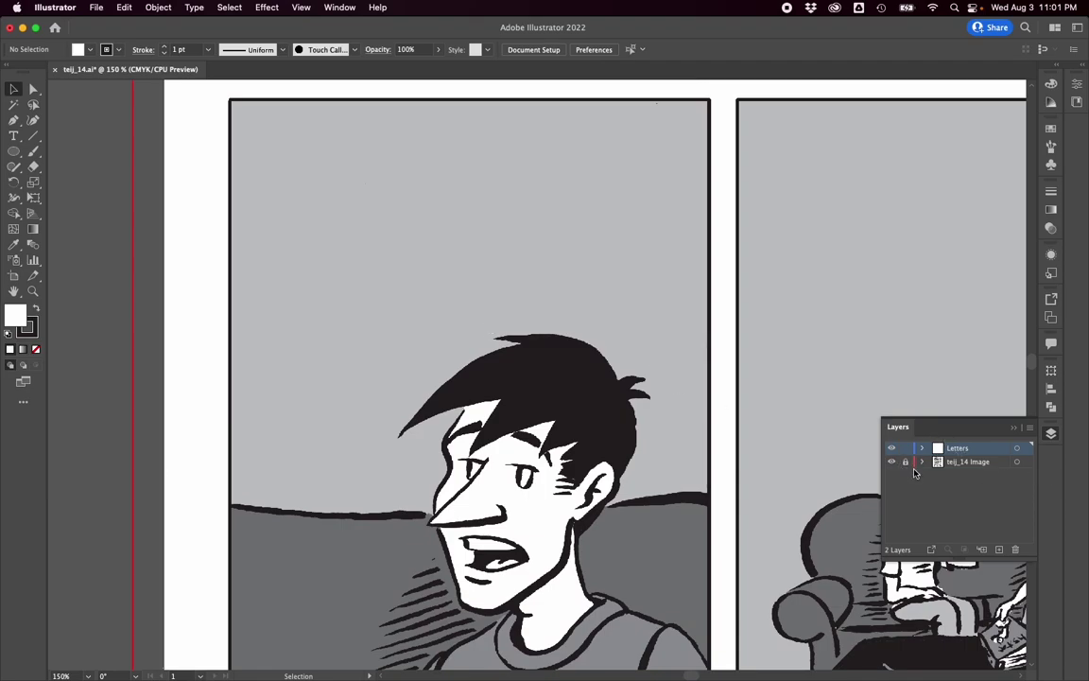
Draw a white 2.1542 × 1.4902 in ellipse above the character's head and position it upper left.
click(13, 151)
drag(285, 151, 550, 335)
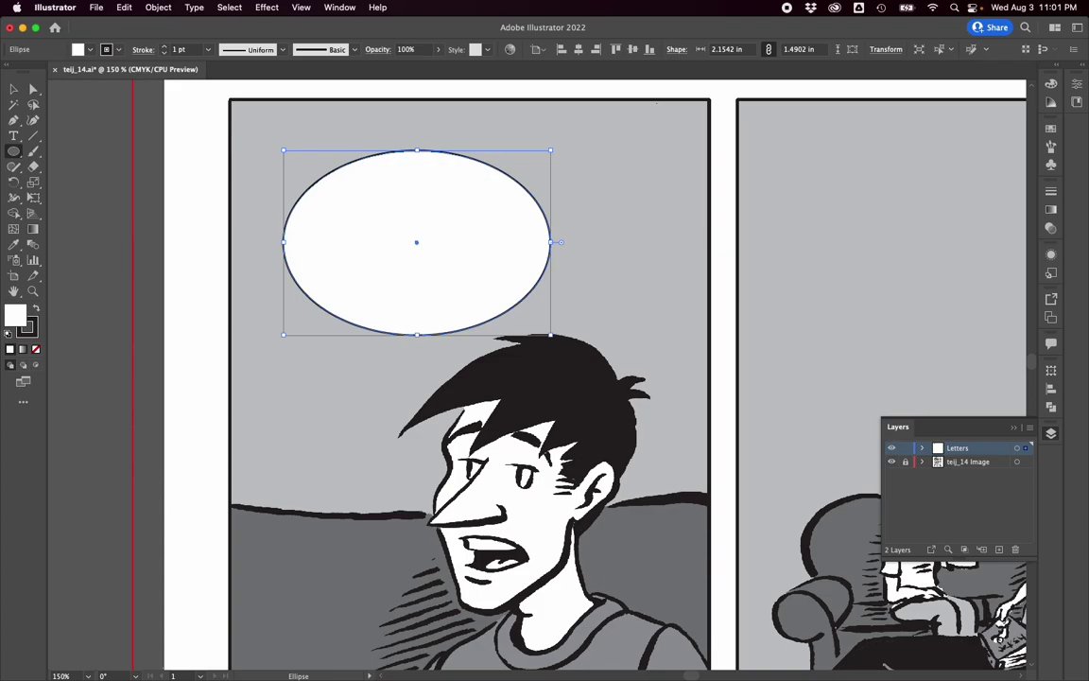
click(13, 89)
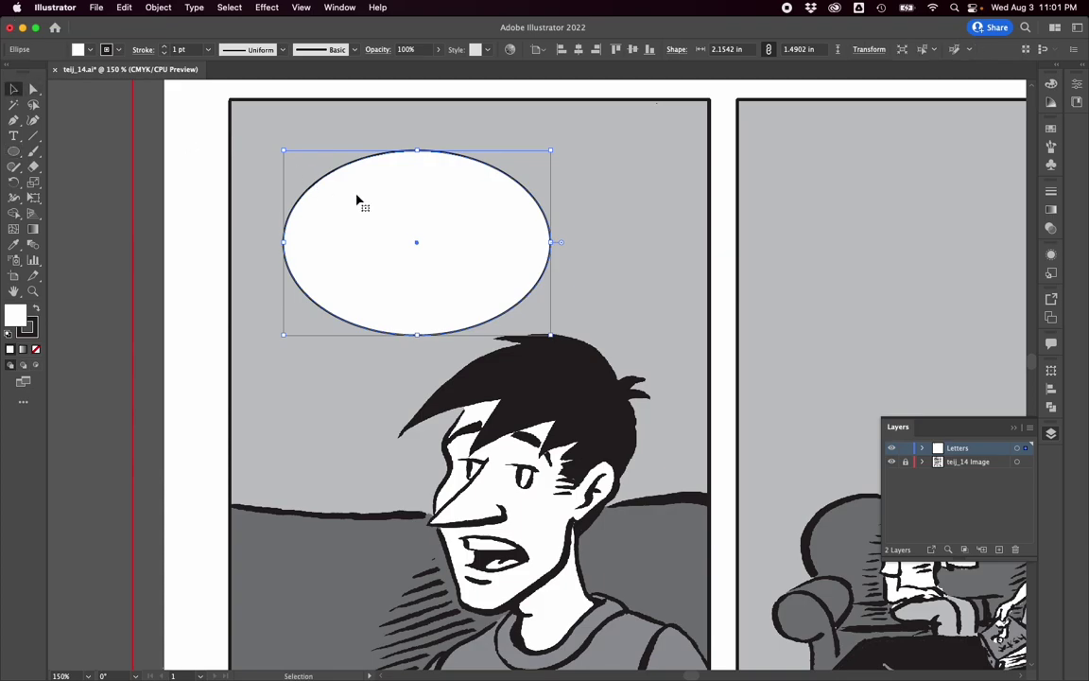
drag(358, 197, 301, 147)
drag(438, 217, 468, 239)
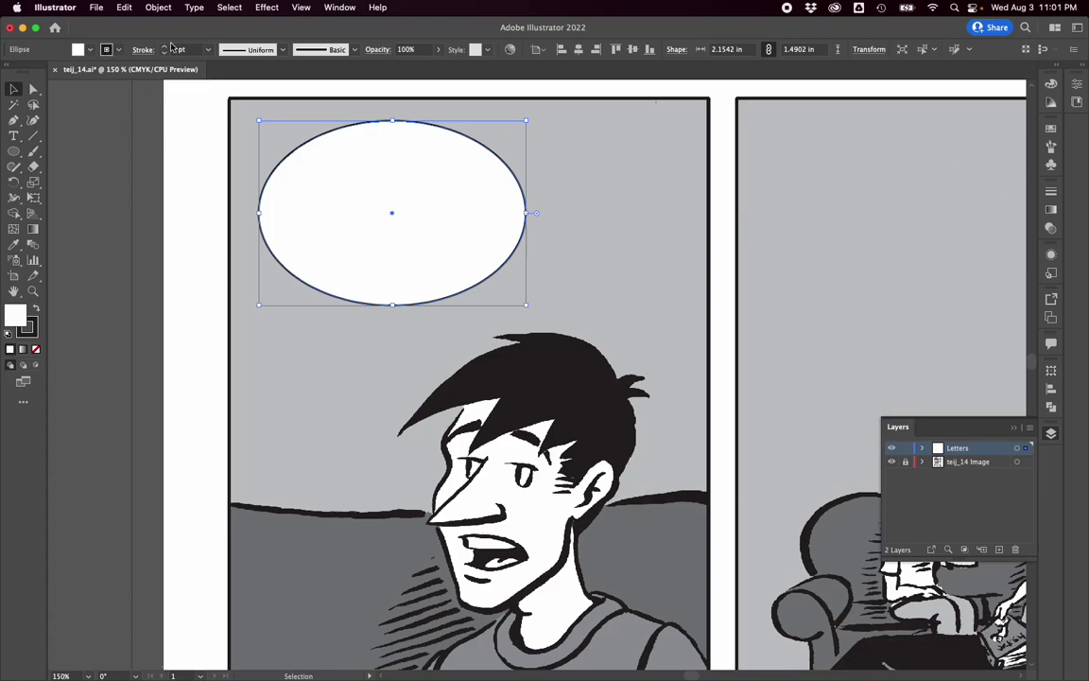
Set the balloon's stroke to 2 pt with Round Cap and Round Join.
click(1050, 191)
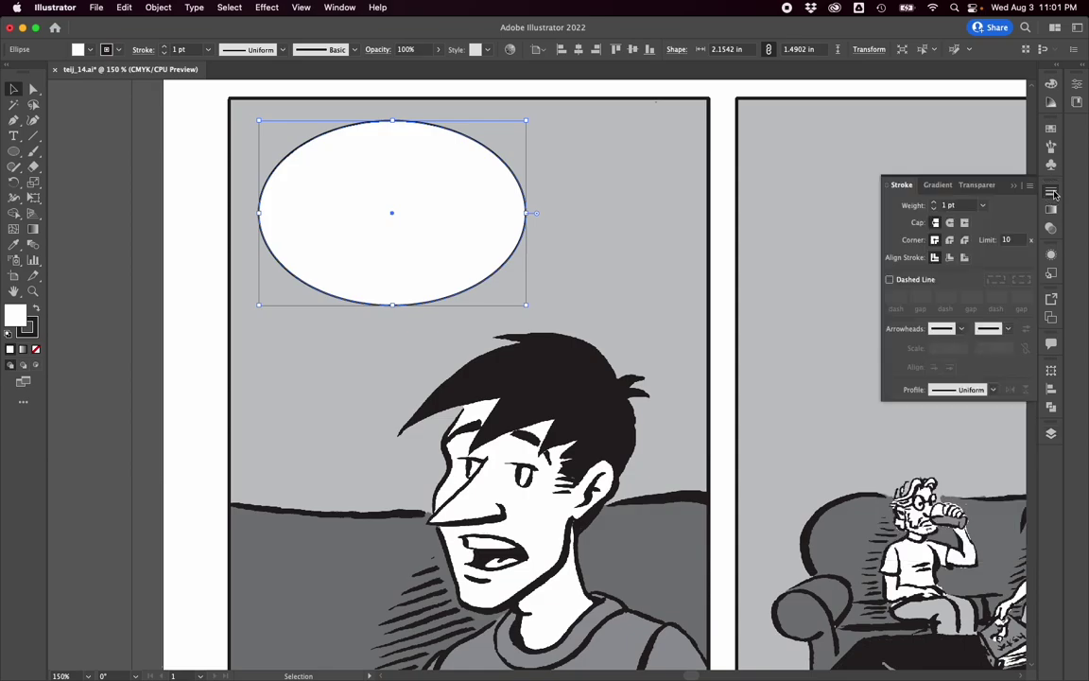
click(936, 205)
click(936, 206)
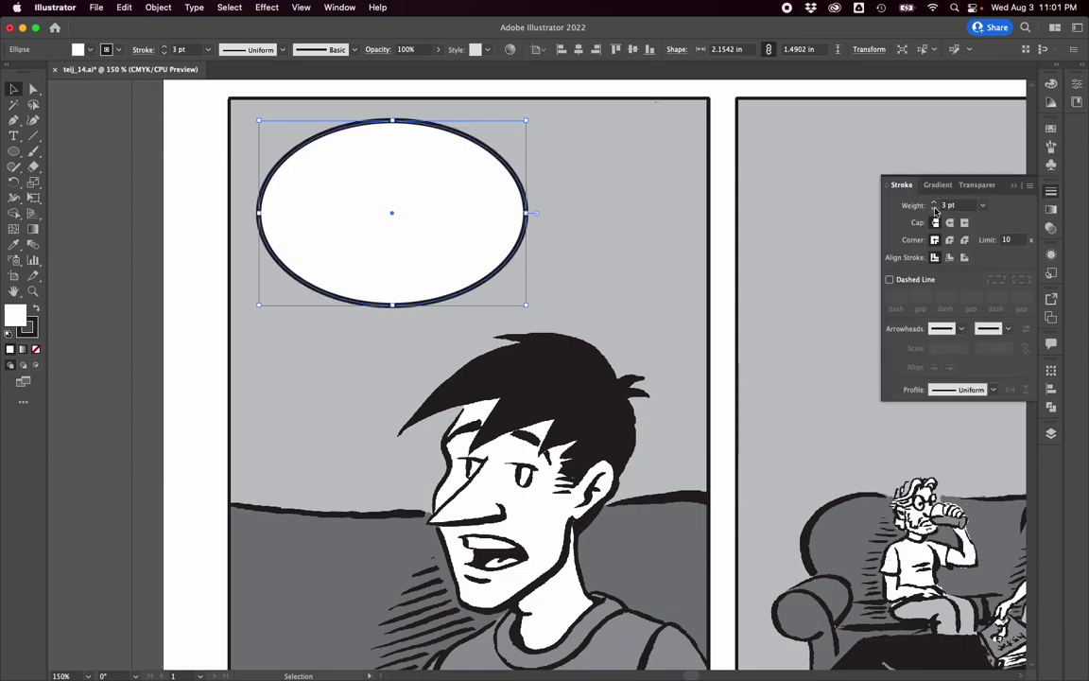
click(934, 208)
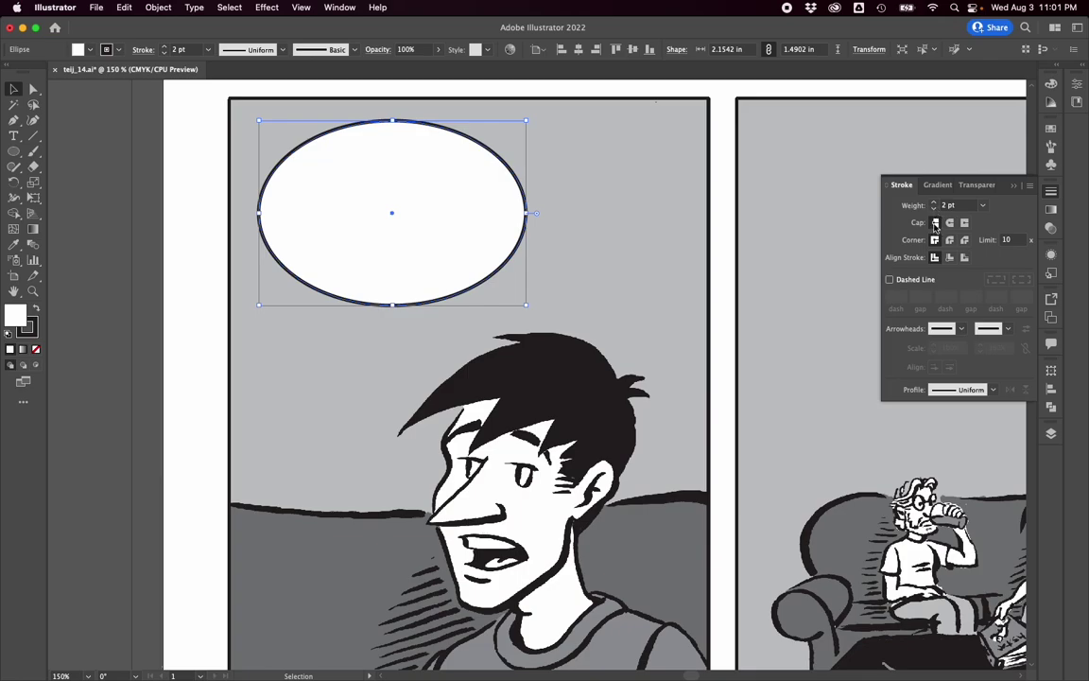
click(951, 222)
click(951, 240)
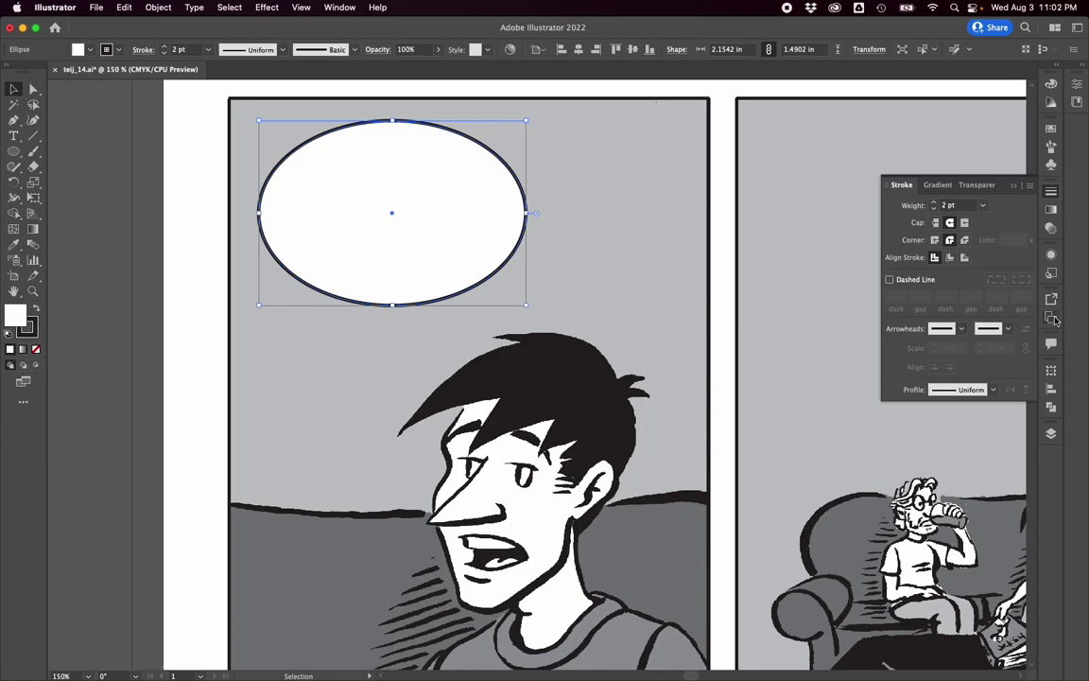
Save the balloon's look as a new graphic style.
click(1050, 272)
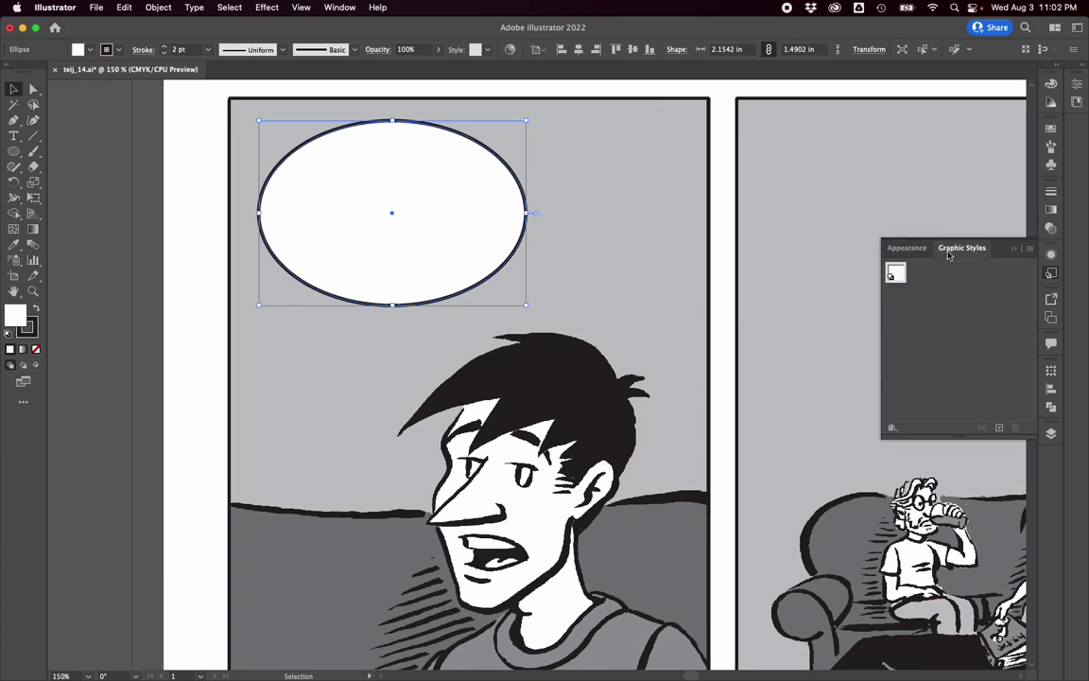
click(999, 428)
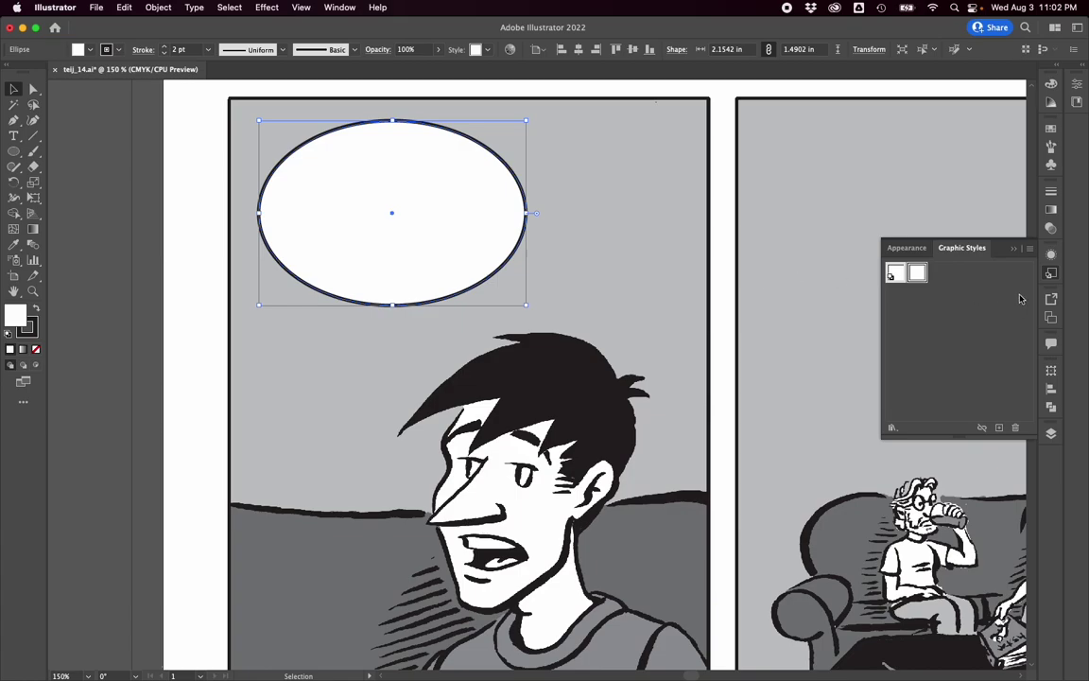
click(1050, 274)
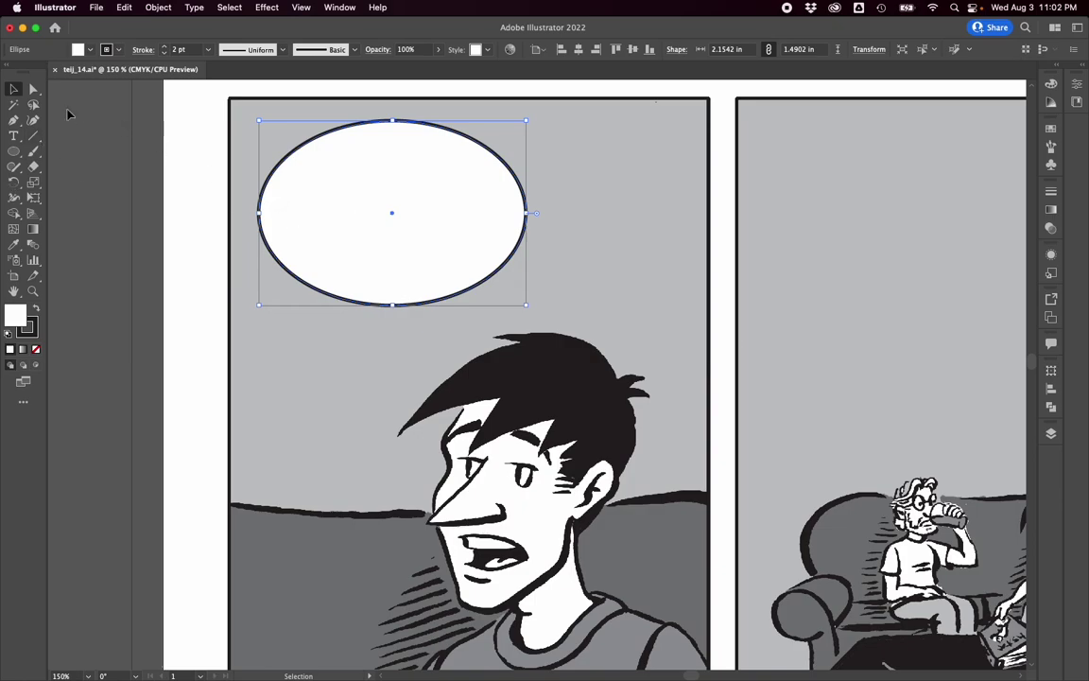
click(34, 89)
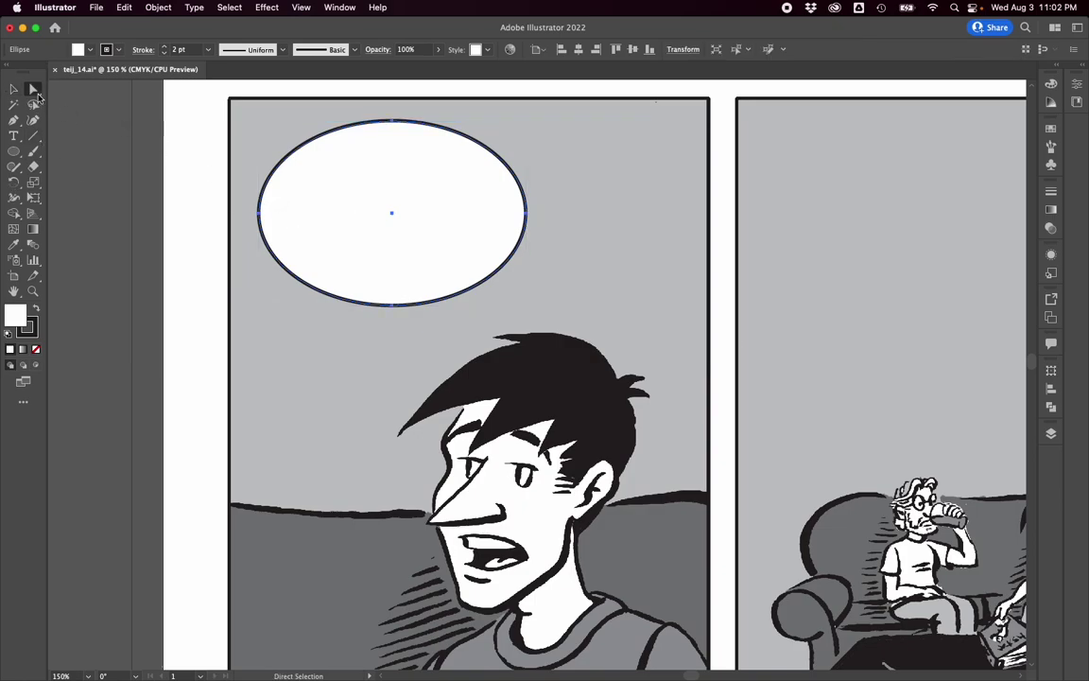
click(238, 197)
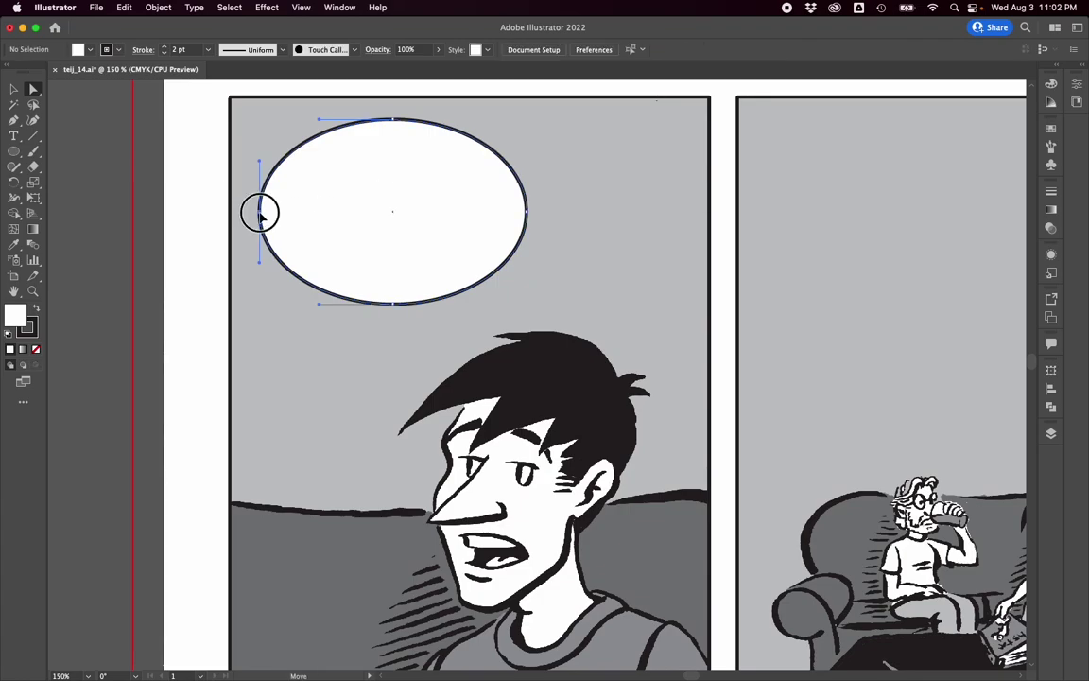
drag(260, 210, 271, 212)
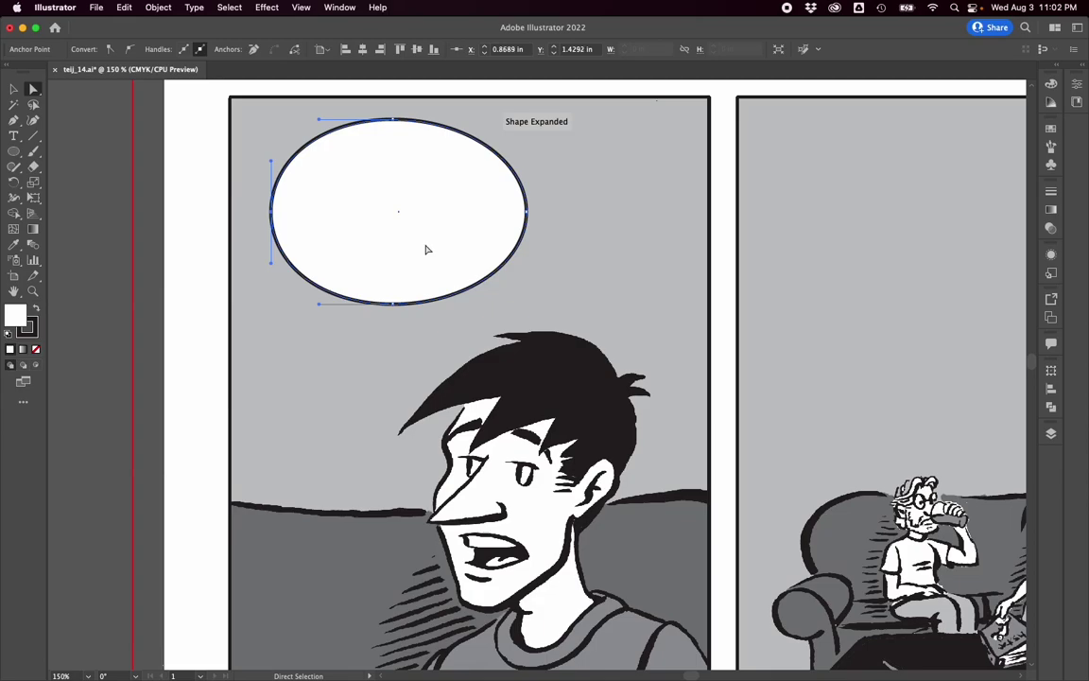
key(super+z)
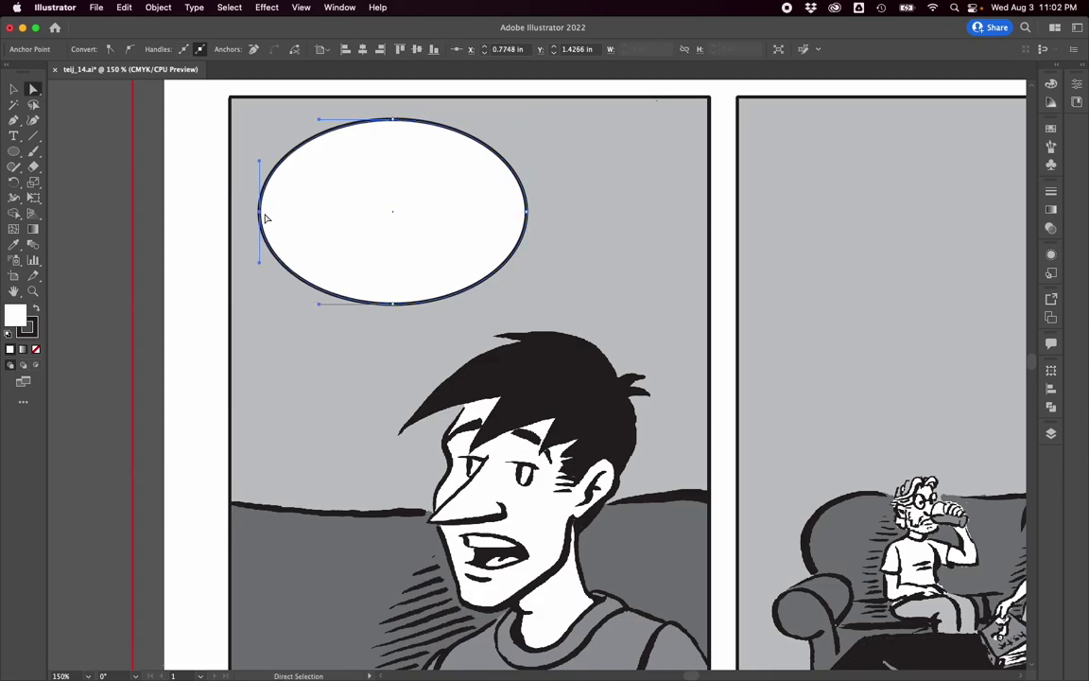
click(250, 210)
click(261, 212)
drag(261, 217, 271, 212)
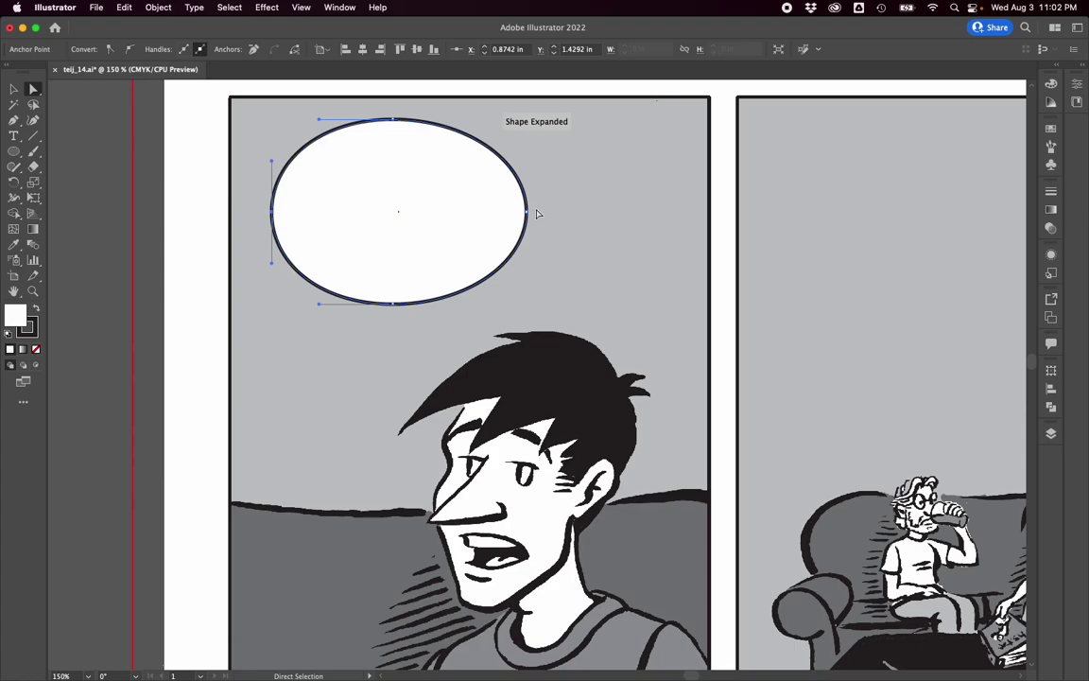
drag(526, 212, 507, 212)
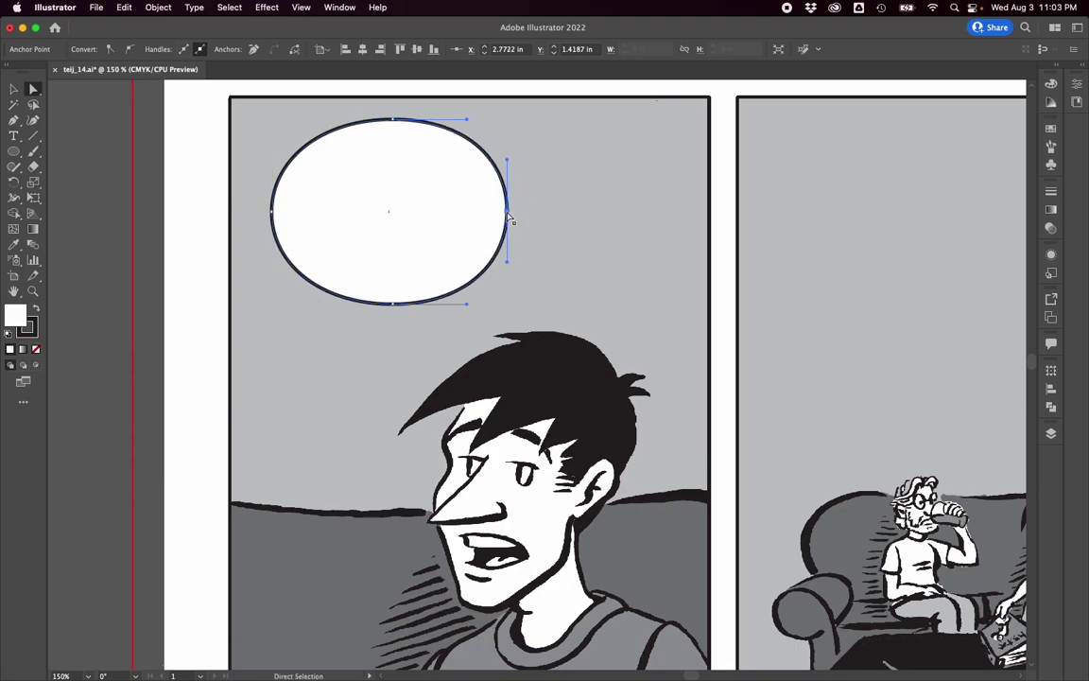
key(v)
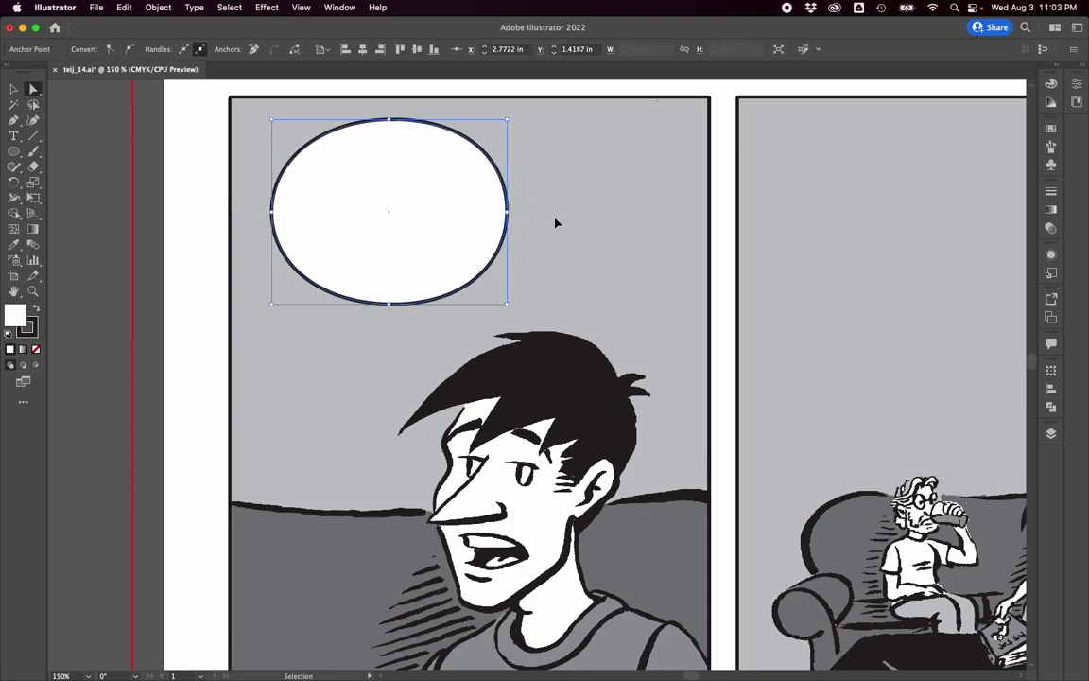
key(super+z)
key(a)
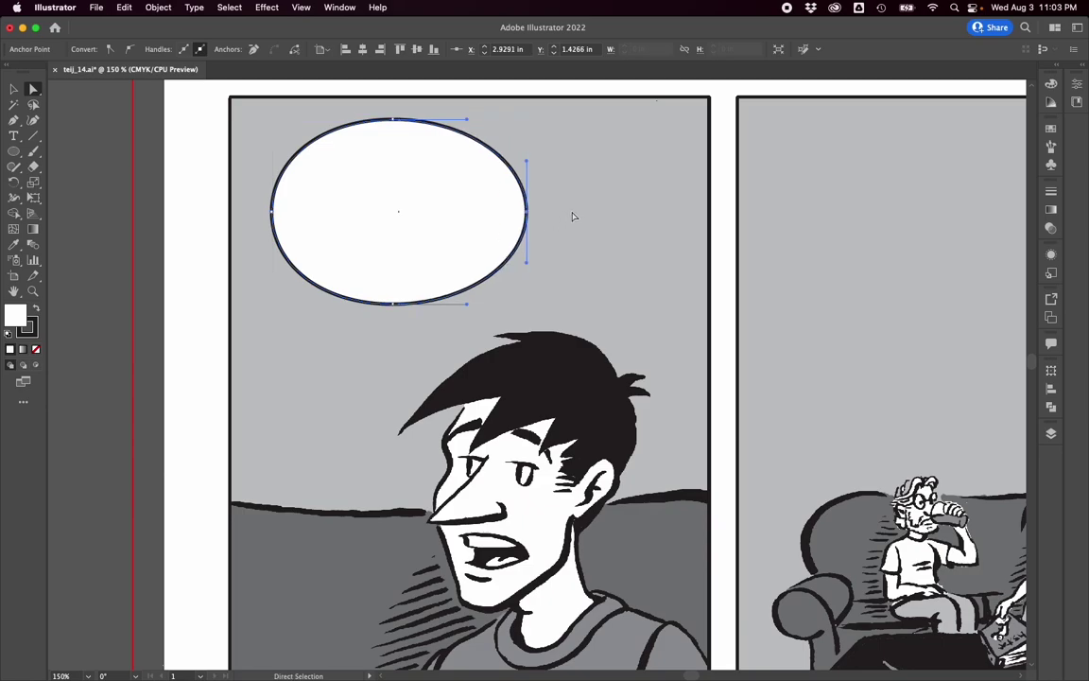
click(567, 201)
drag(567, 201, 284, 233)
key(shift+Left)
click(557, 204)
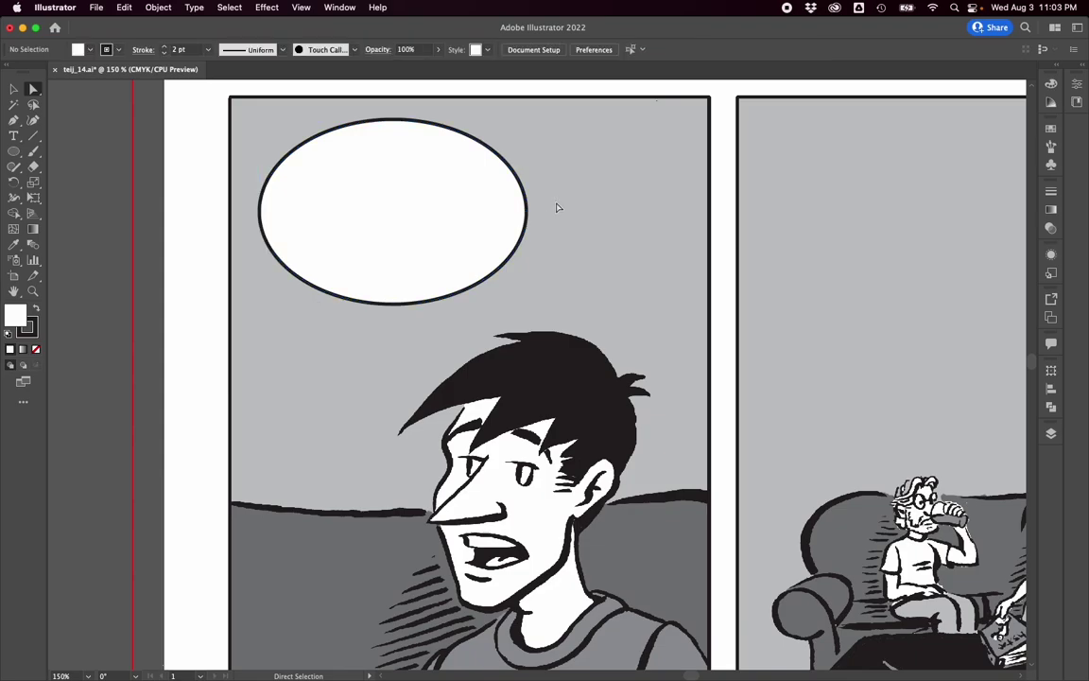
drag(562, 199, 249, 238)
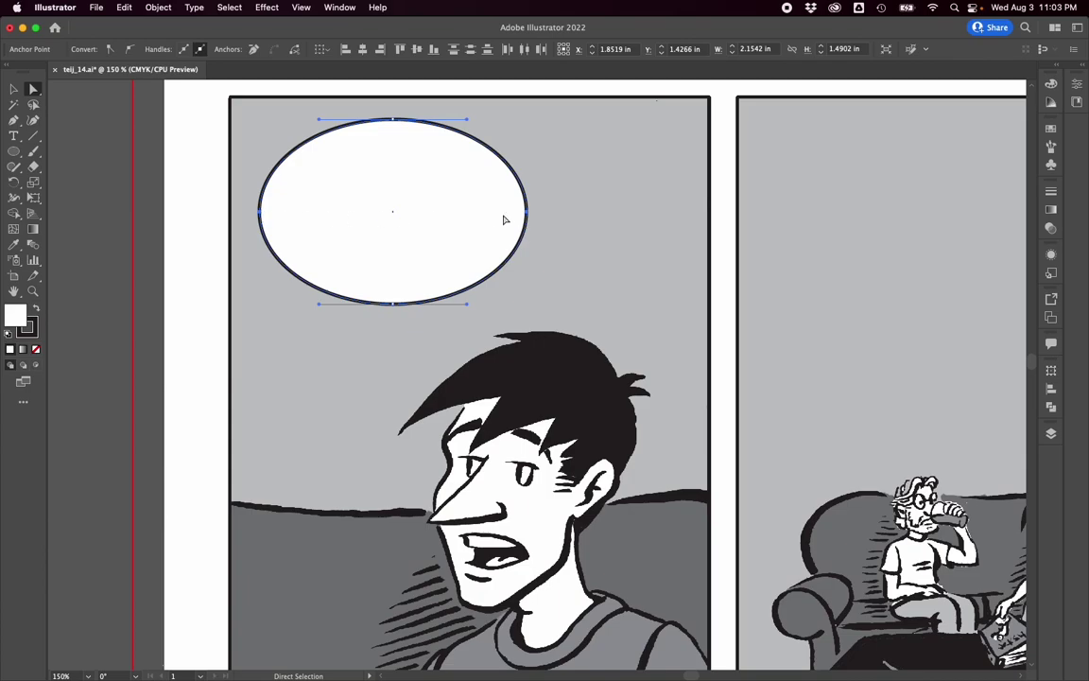
Scale the ellipse to 90% and pull its right anchor in to narrow it.
click(159, 7)
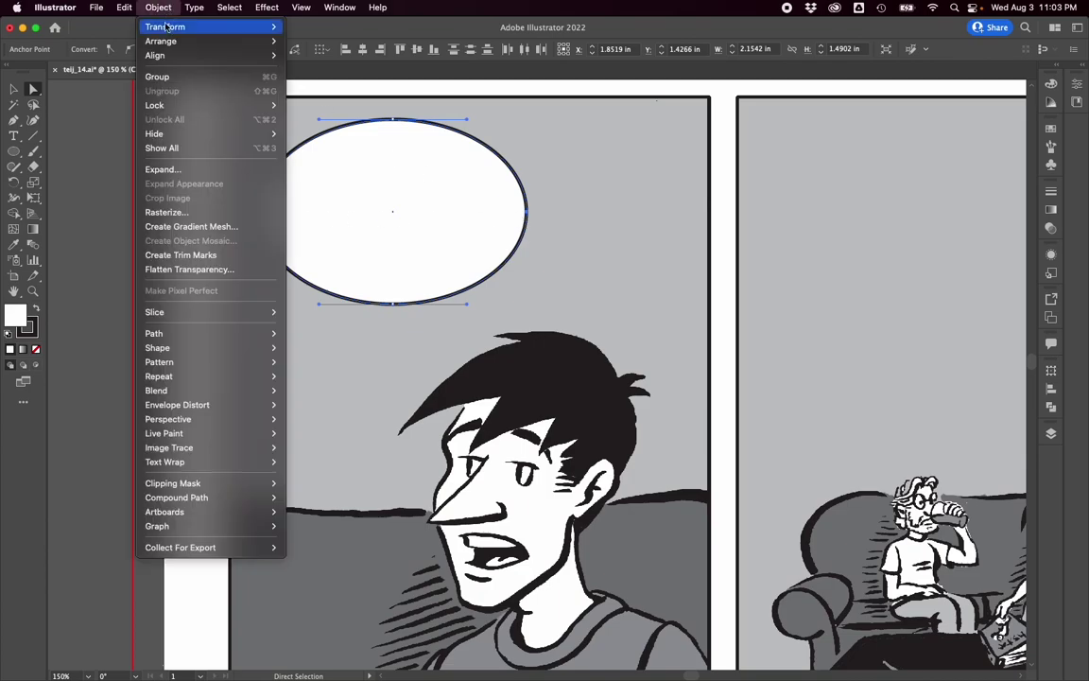
mouse_move(269, 27)
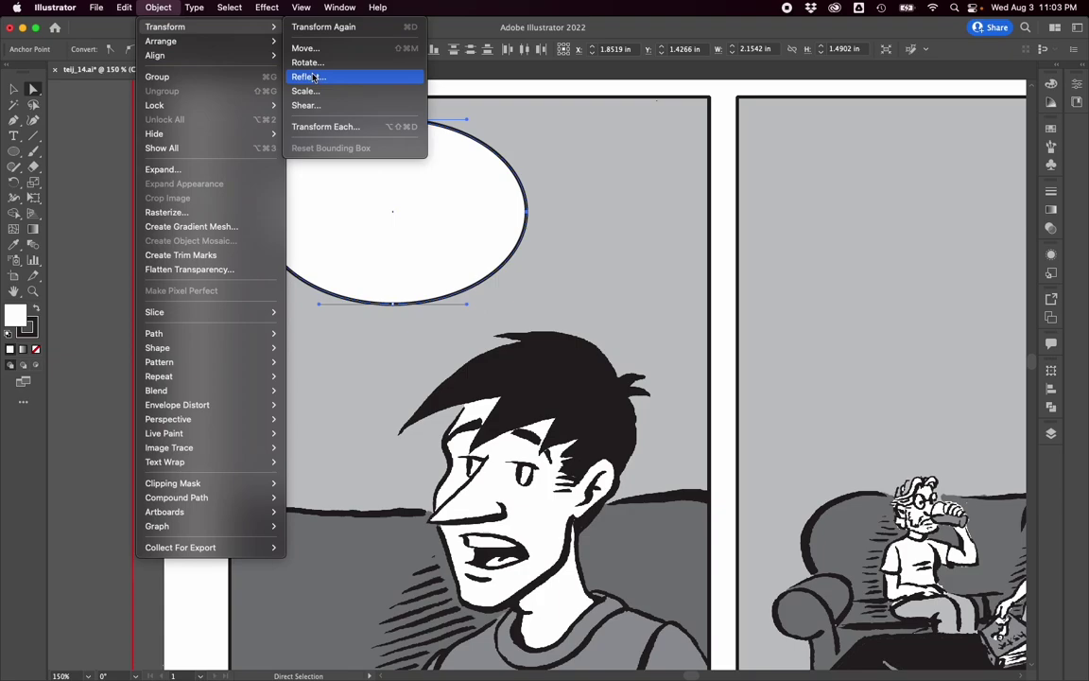
click(288, 91)
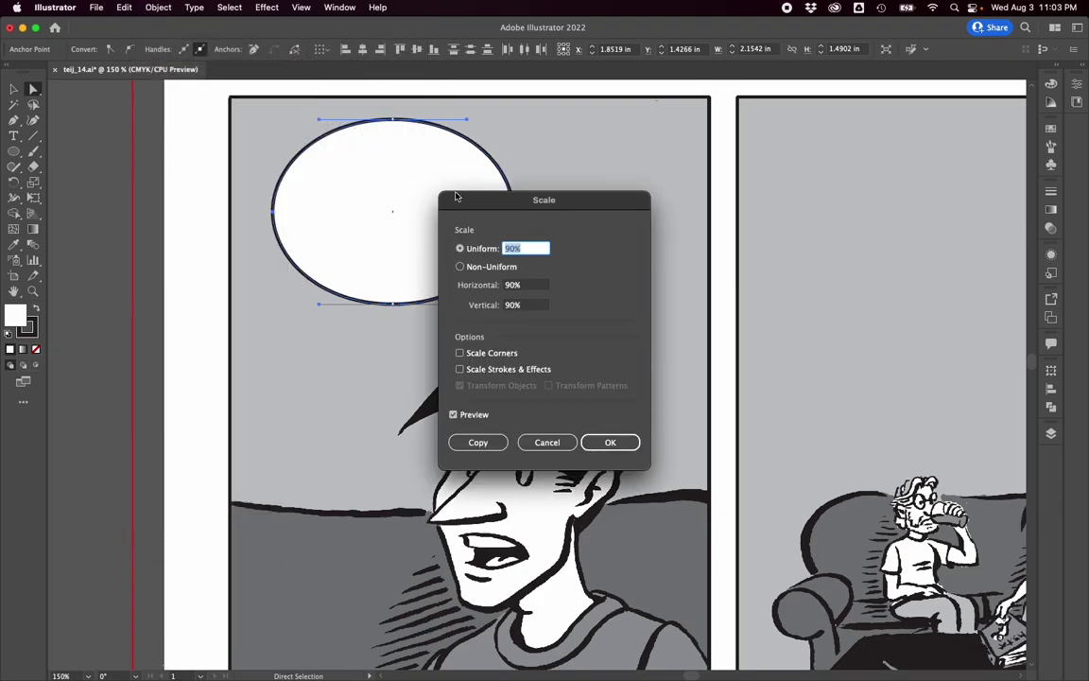
drag(485, 197, 676, 153)
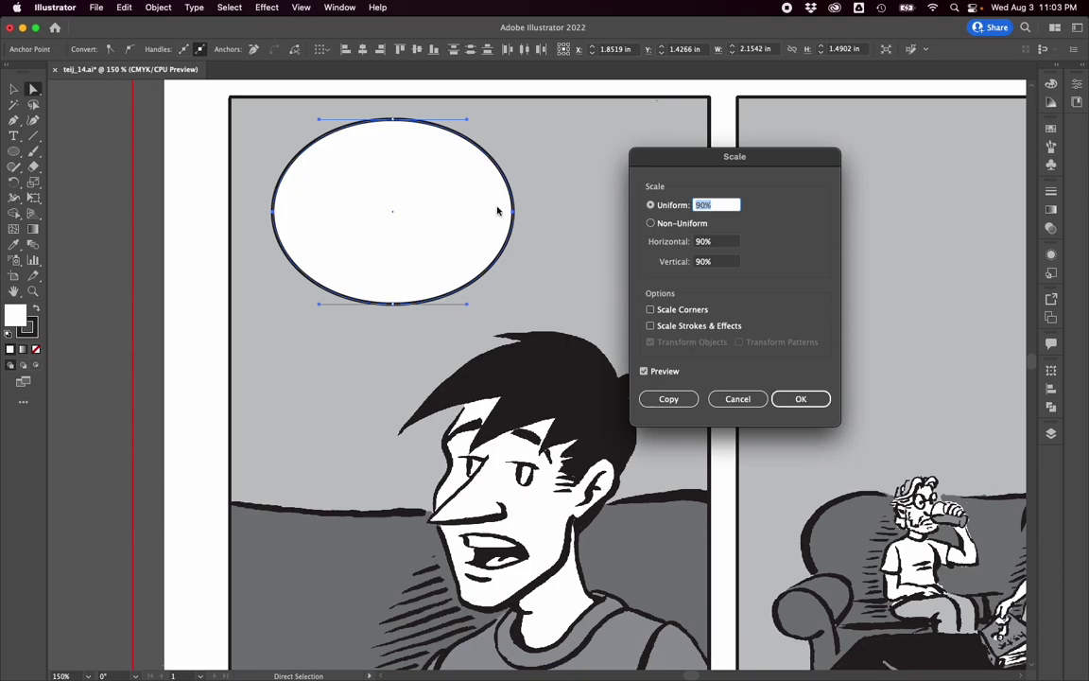
click(795, 399)
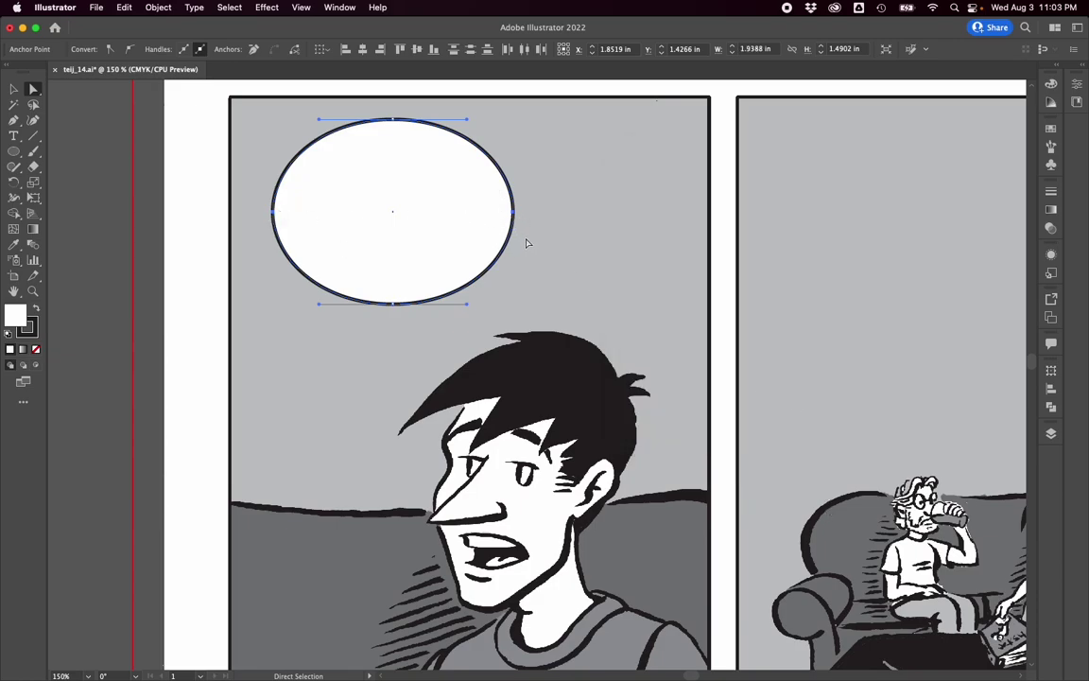
click(513, 211)
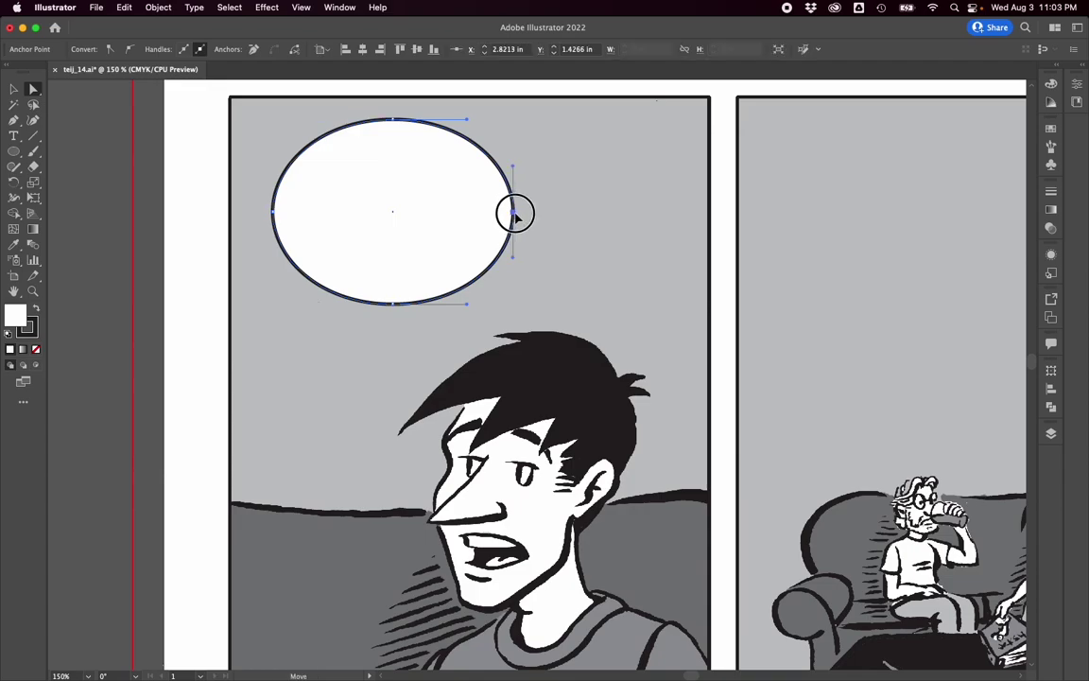
drag(515, 214, 513, 212)
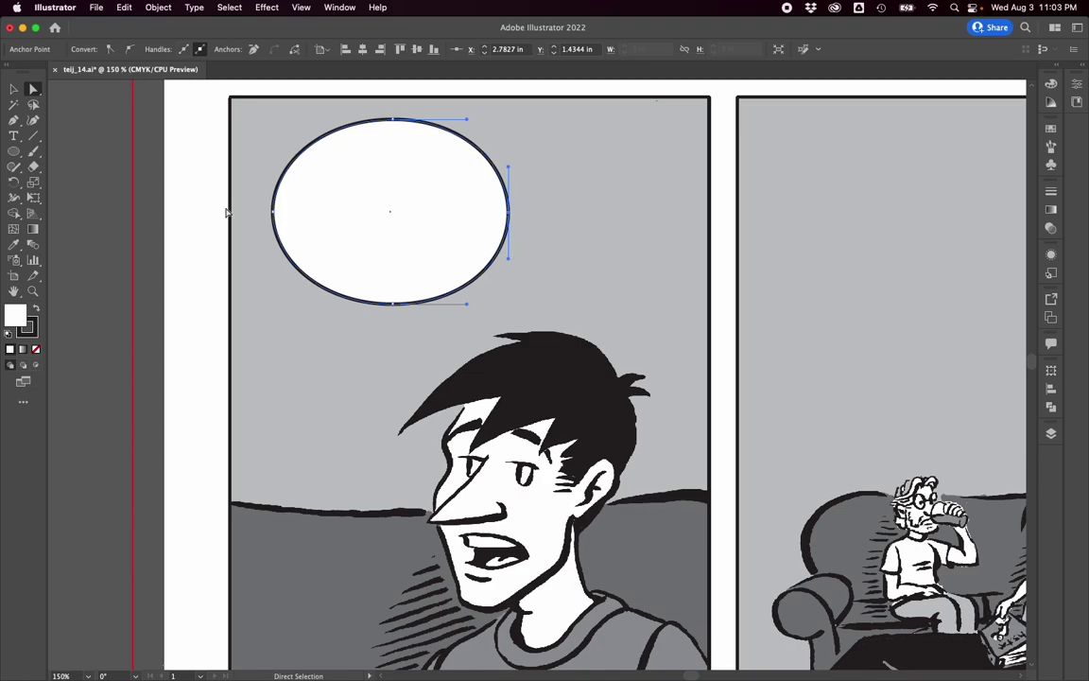
Move the ellipse into the panel's top-left corner and enlarge it from the lower-right corner.
click(13, 89)
click(165, 176)
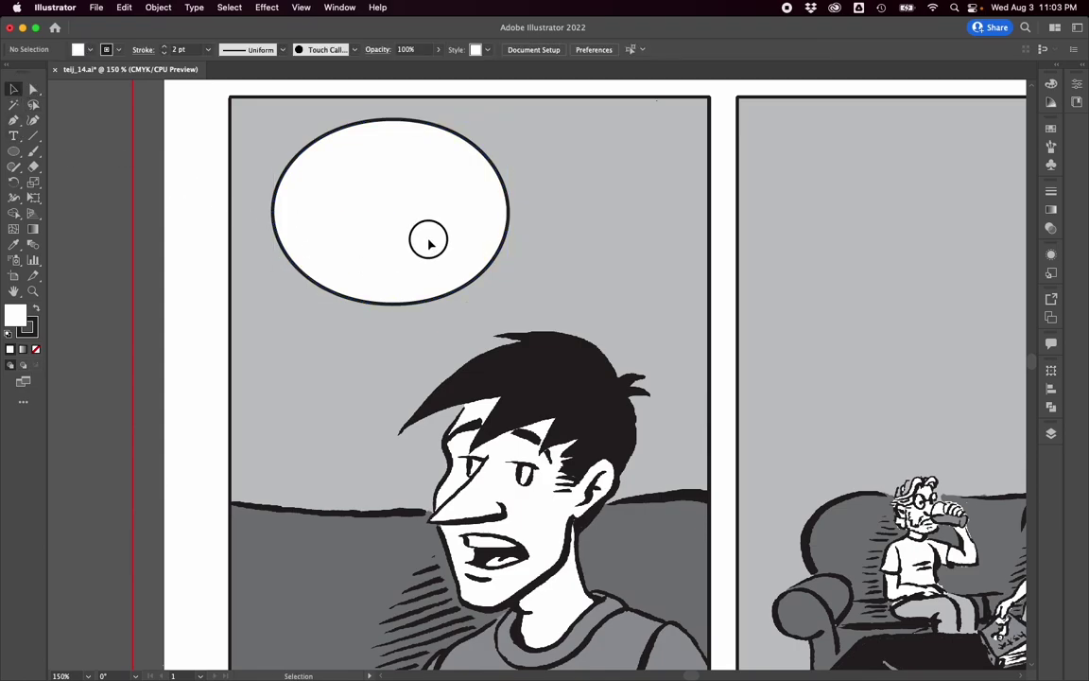
drag(427, 238, 390, 222)
click(384, 221)
click(585, 282)
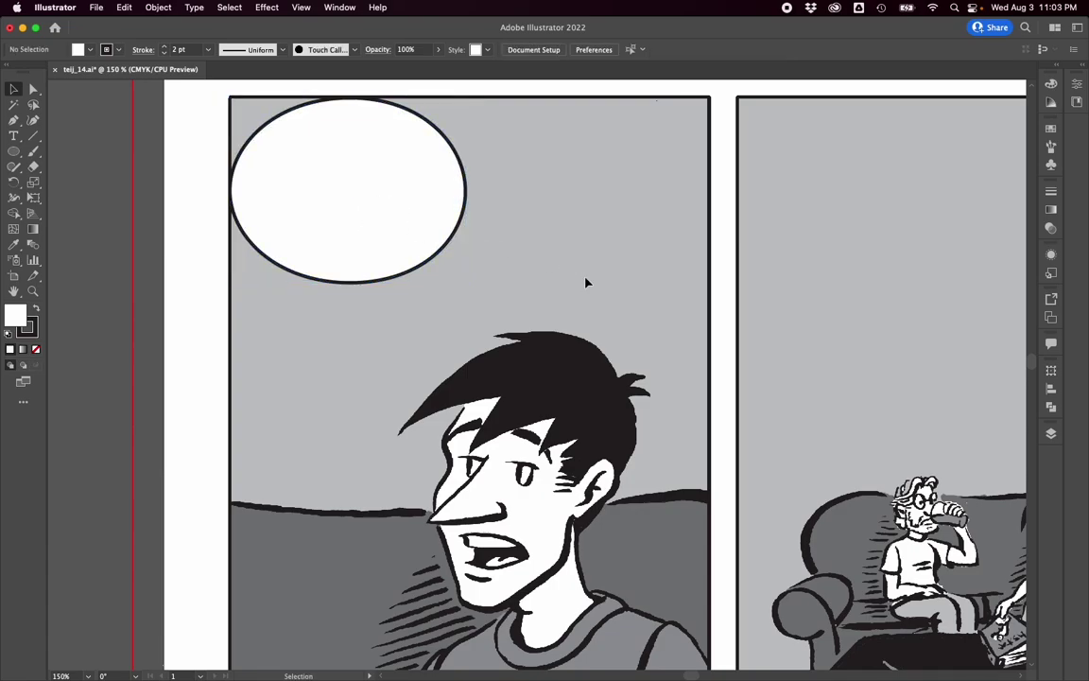
click(440, 243)
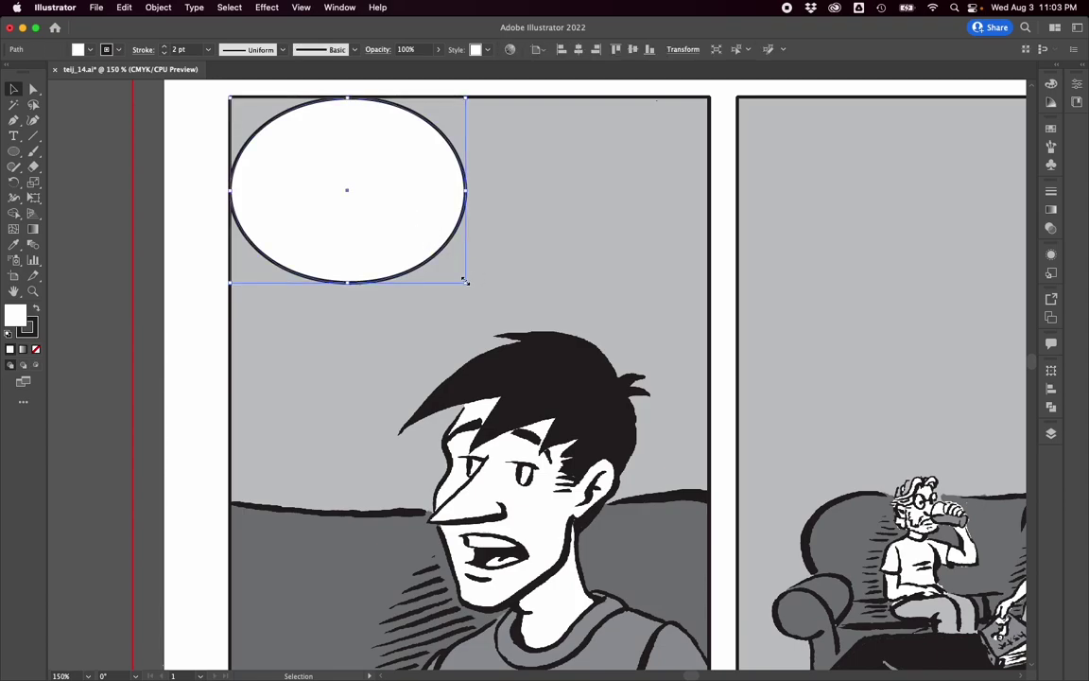
drag(463, 282, 508, 294)
click(612, 278)
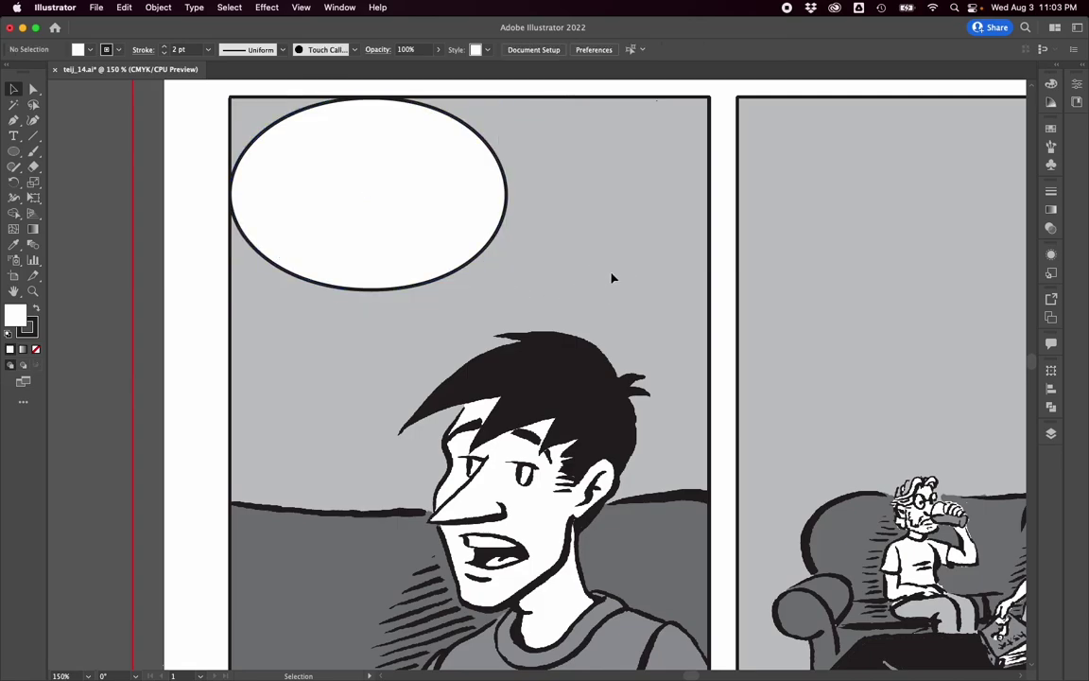
Draw a curved tail path from inside the balloon down to the boy's mouth.
click(14, 120)
click(367, 194)
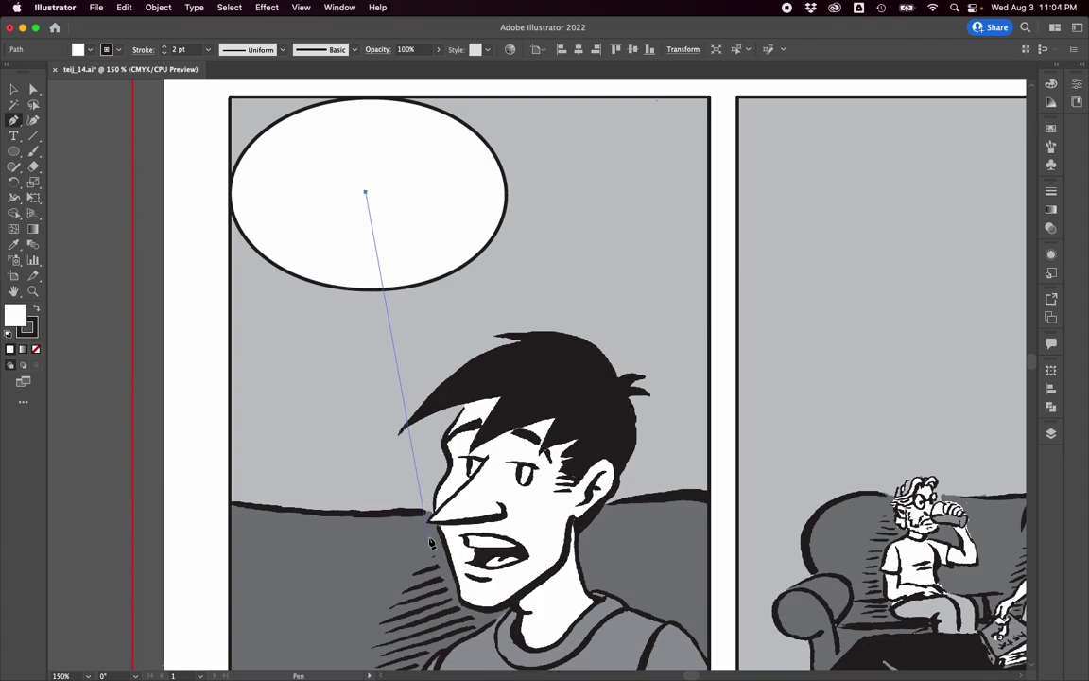
drag(429, 537, 585, 649)
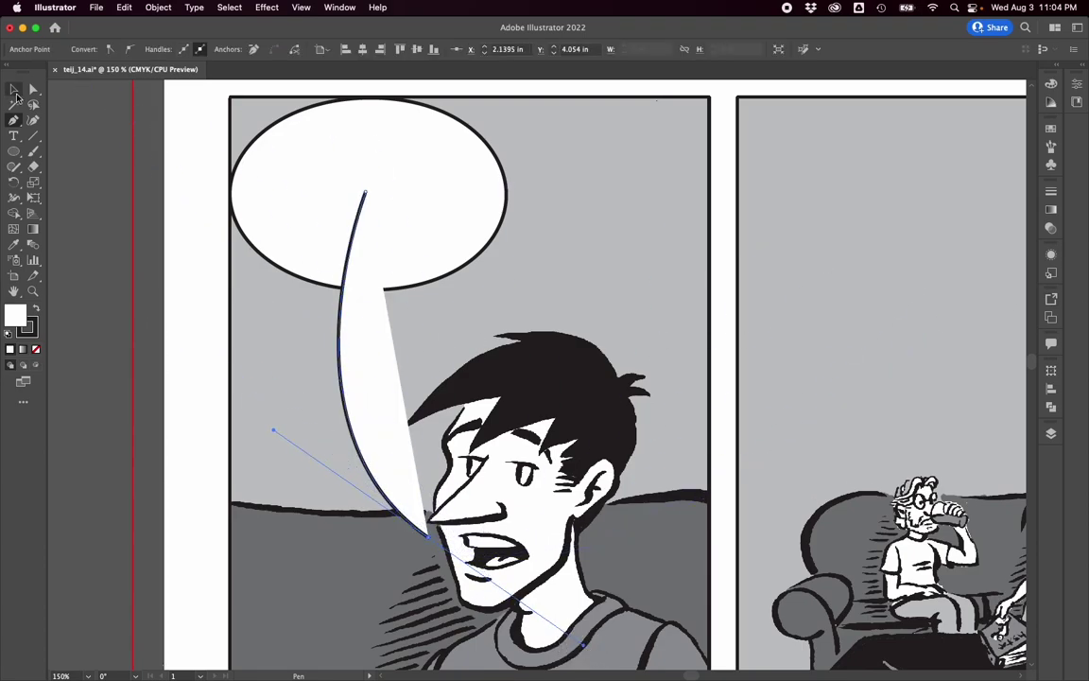
click(14, 91)
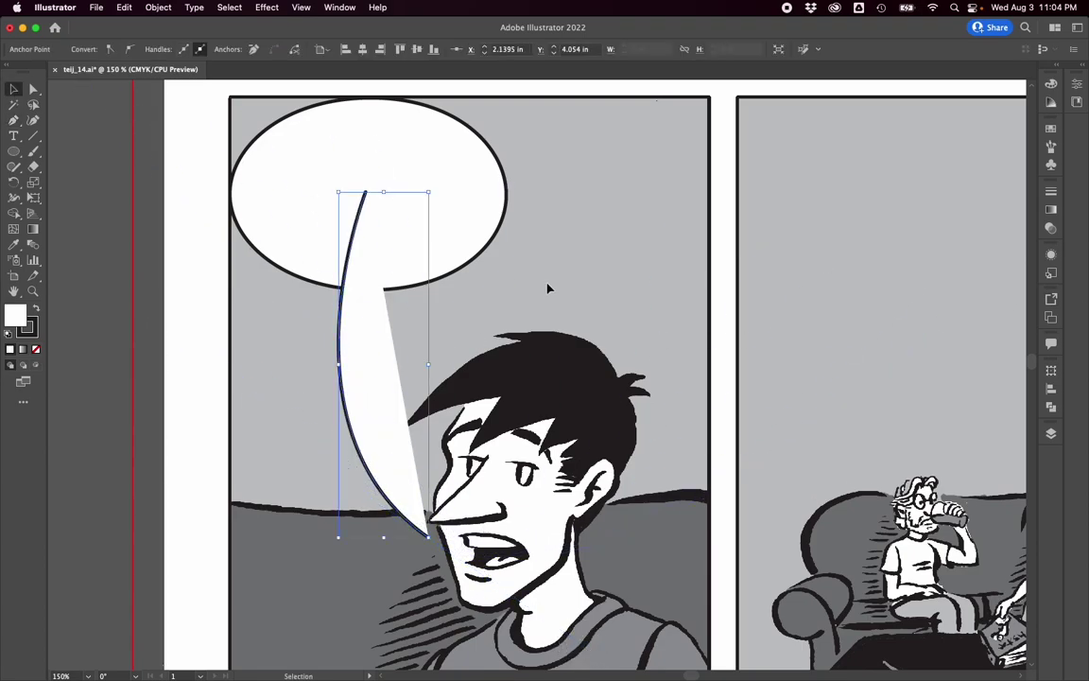
Apply the second saved graphic style to the tail.
click(1051, 257)
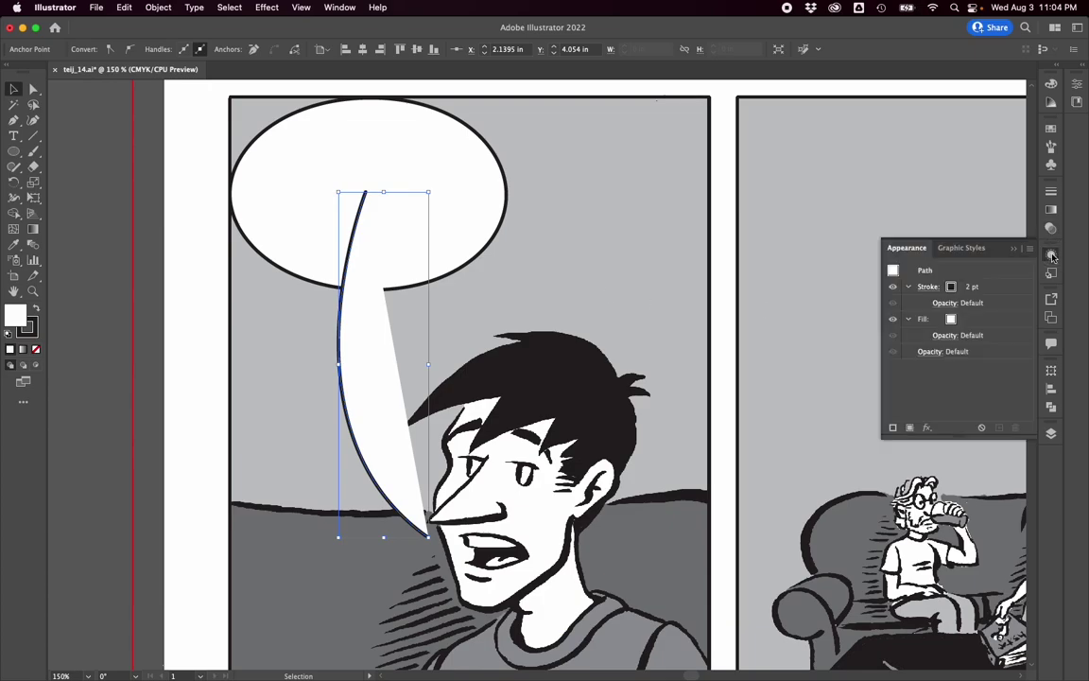
click(1053, 274)
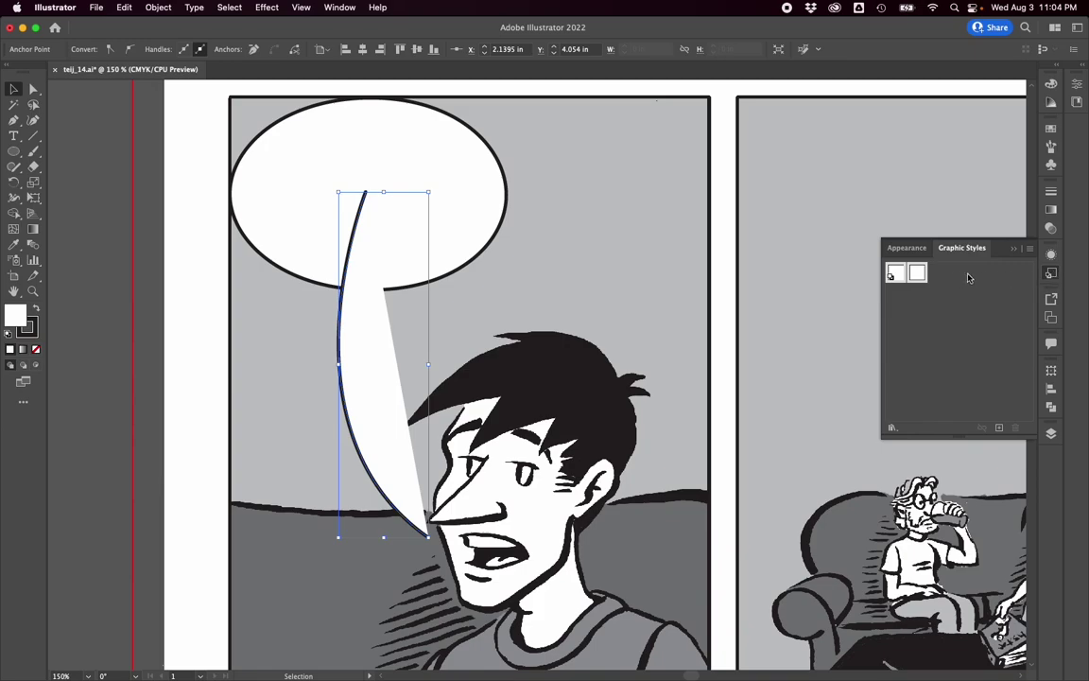
click(917, 274)
Set the tail's fill to None and widen its top into a tapered 17.2587 pt stroke.
click(35, 350)
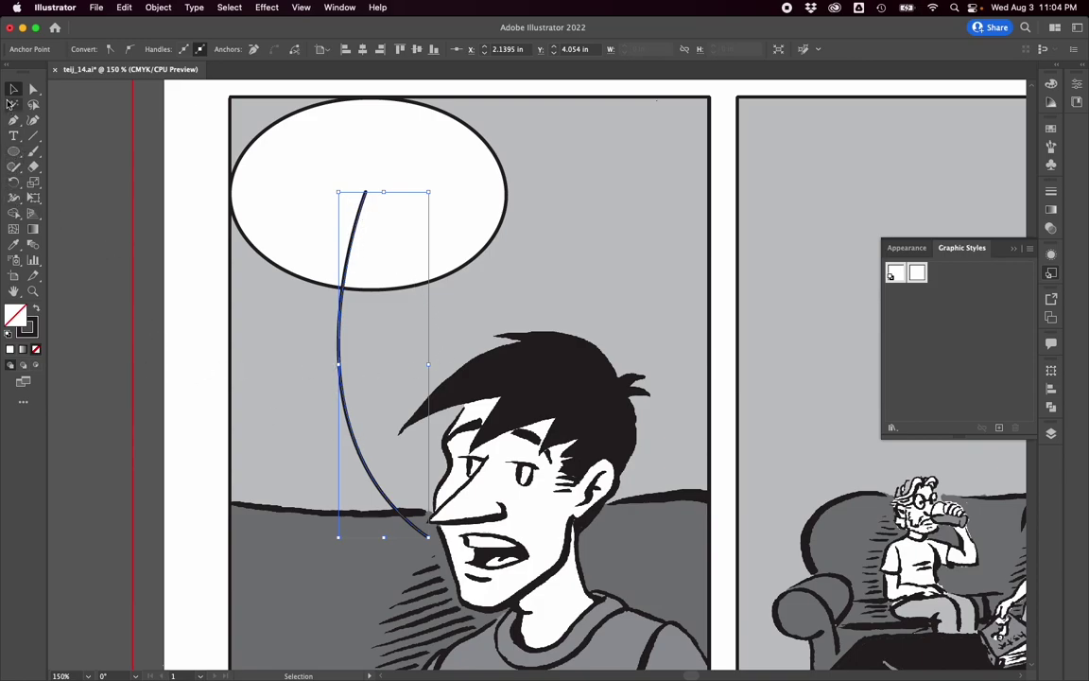
click(16, 199)
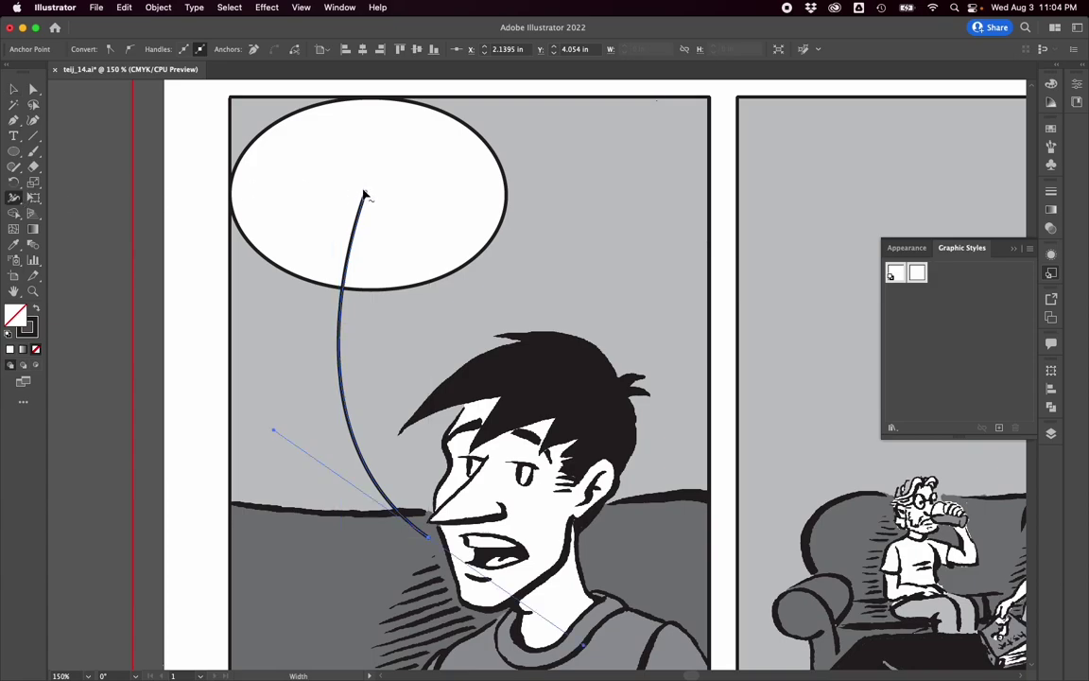
mouse_move(368, 196)
mouse_down()
mouse_move(396, 201)
mouse_move(379, 205)
mouse_up()
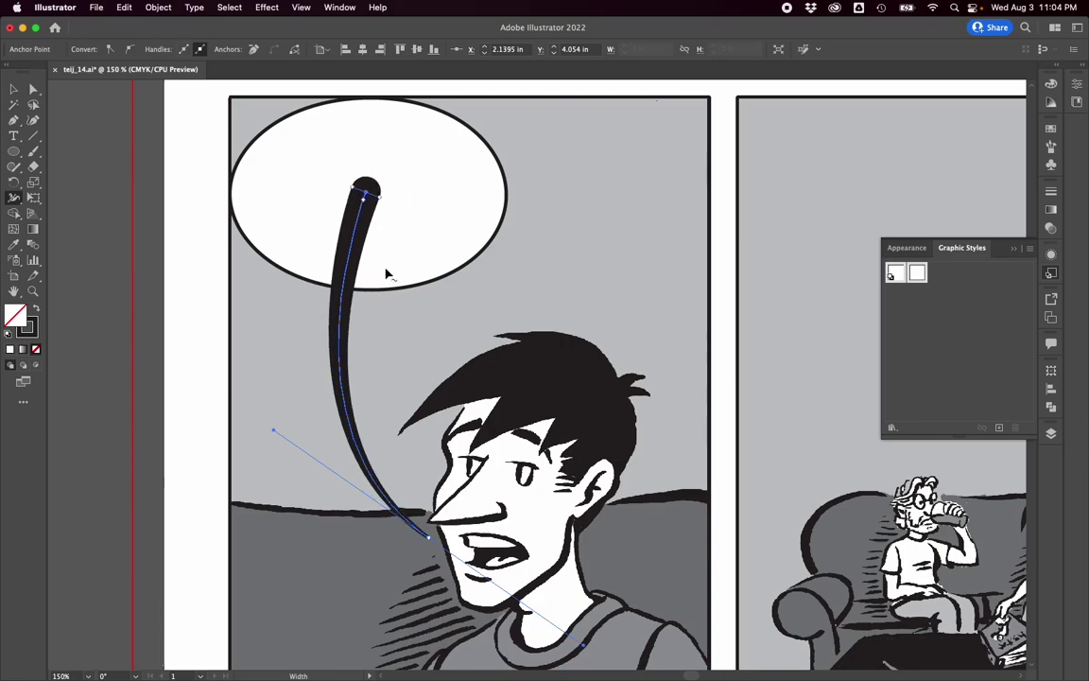
click(13, 89)
click(128, 216)
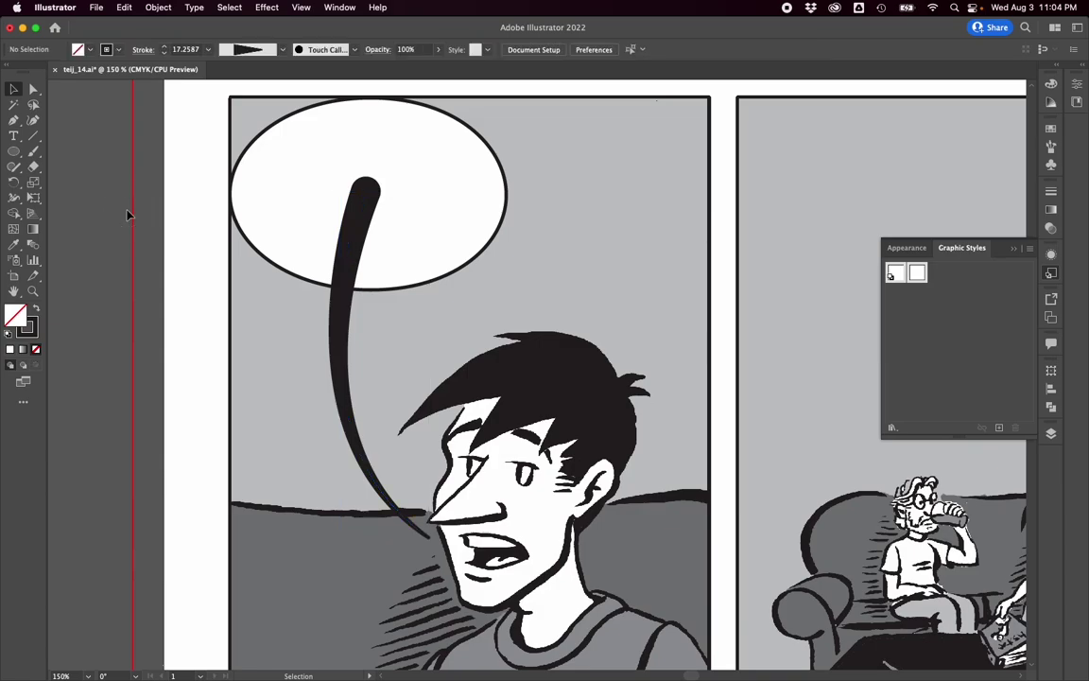
Bring the balloon ellipse in front of the tail.
click(305, 219)
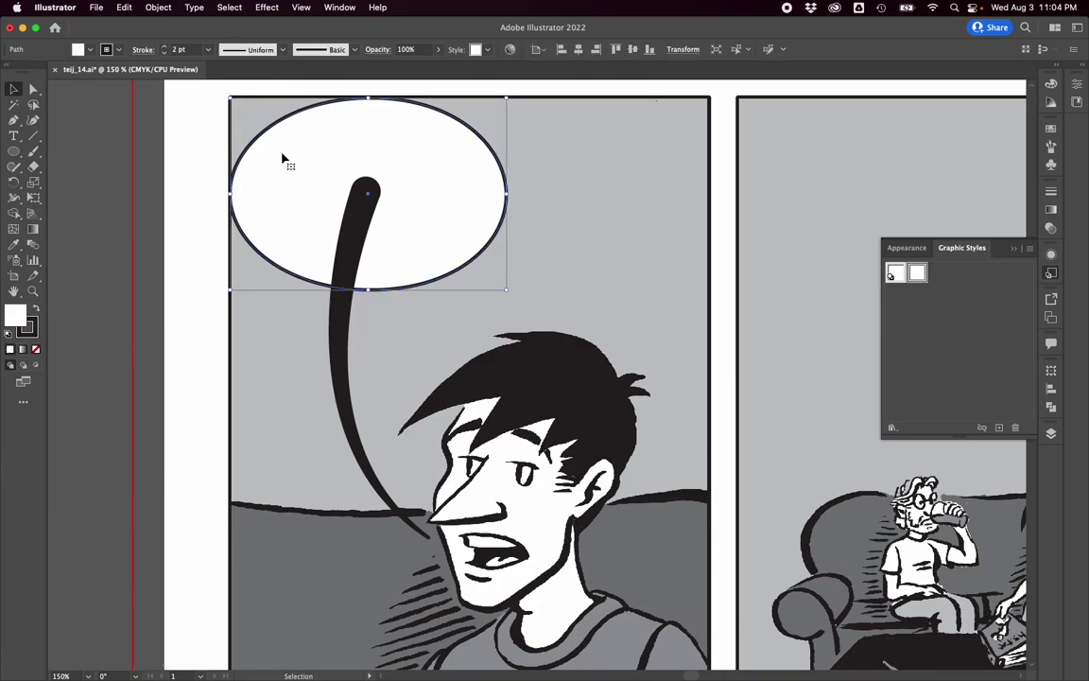
click(158, 7)
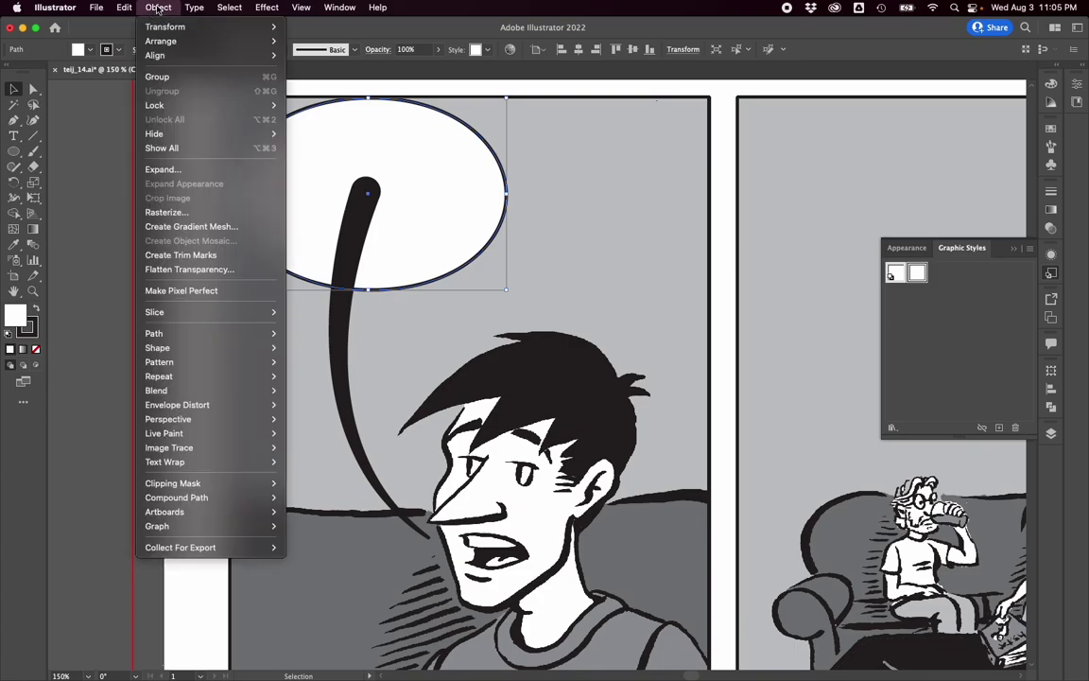
mouse_move(163, 40)
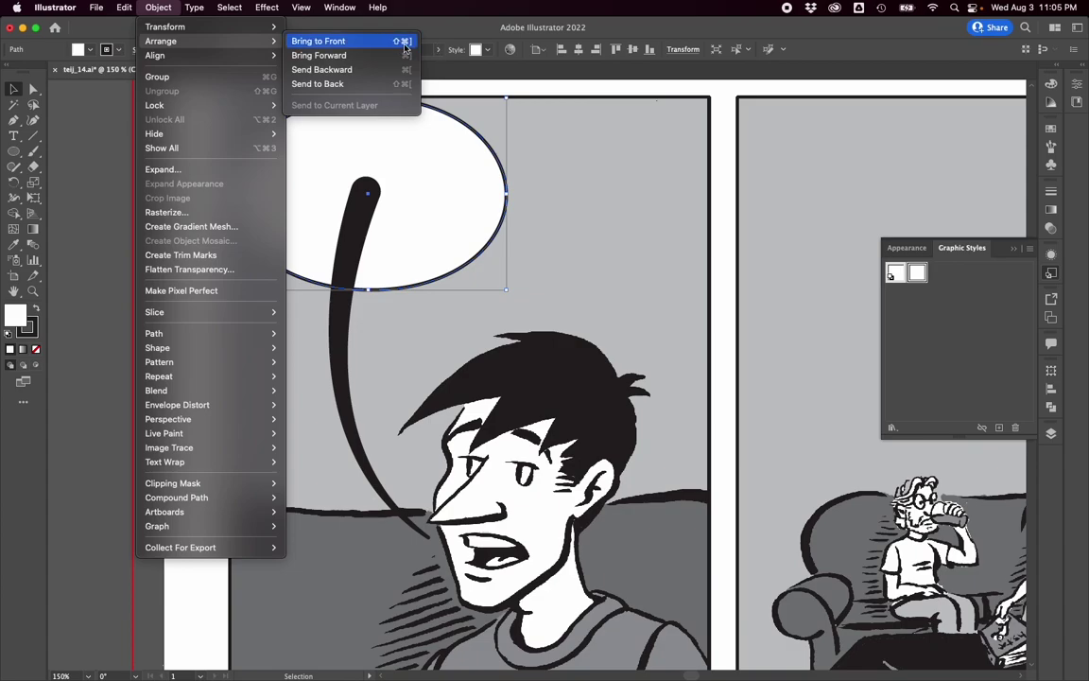
click(405, 41)
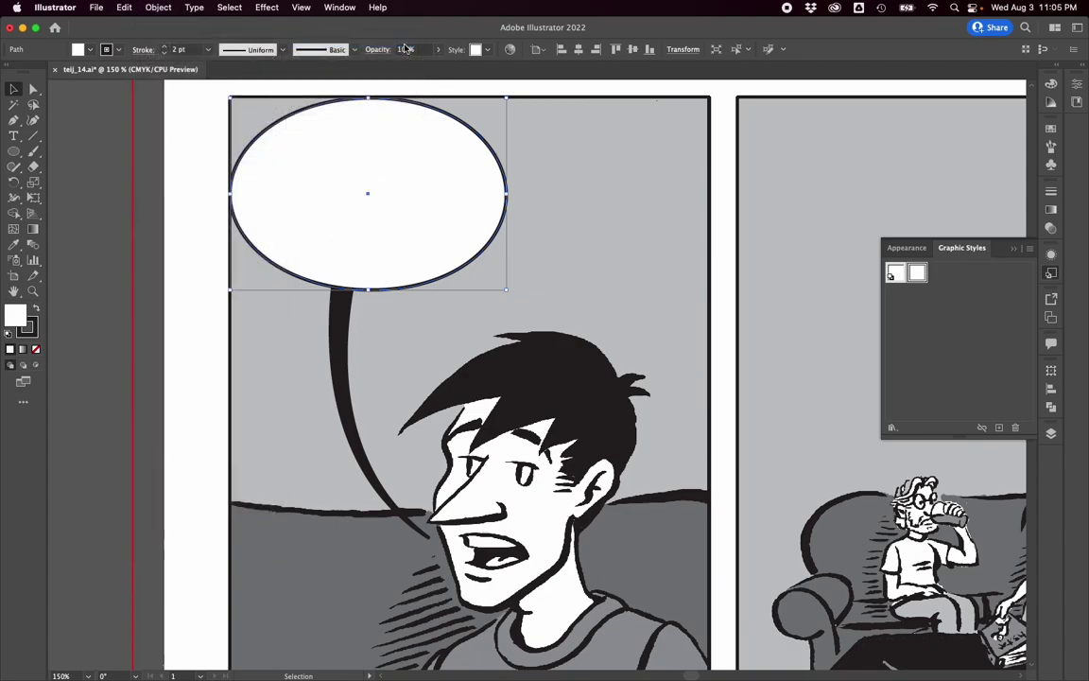
Select both the ellipse and the tail and group them.
click(188, 197)
drag(208, 158, 367, 329)
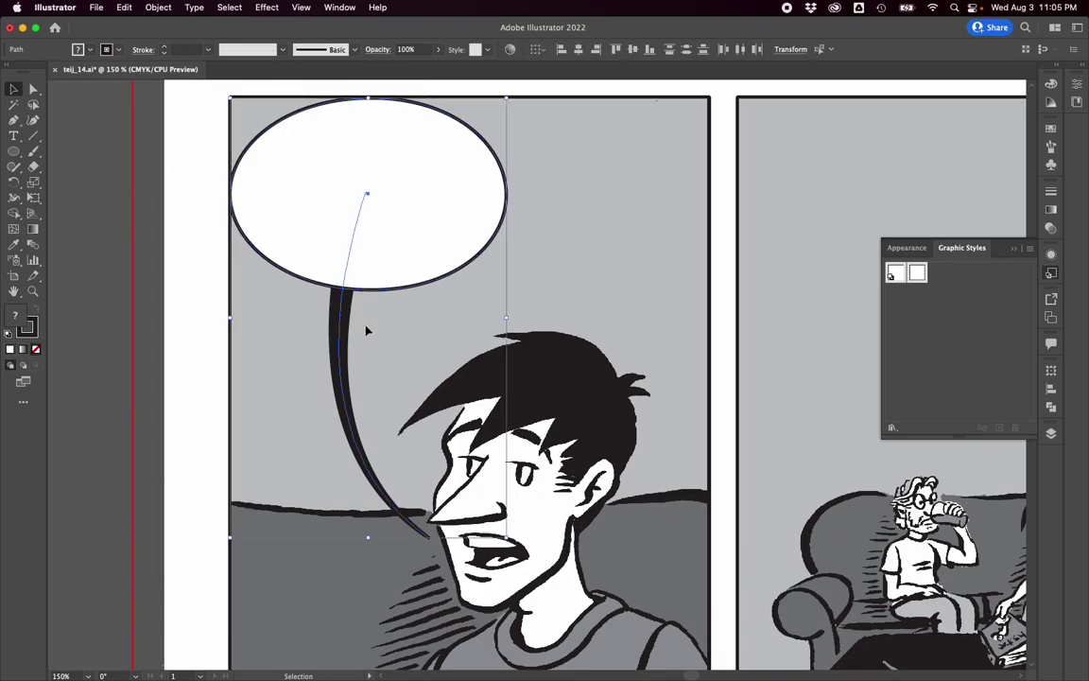
click(156, 8)
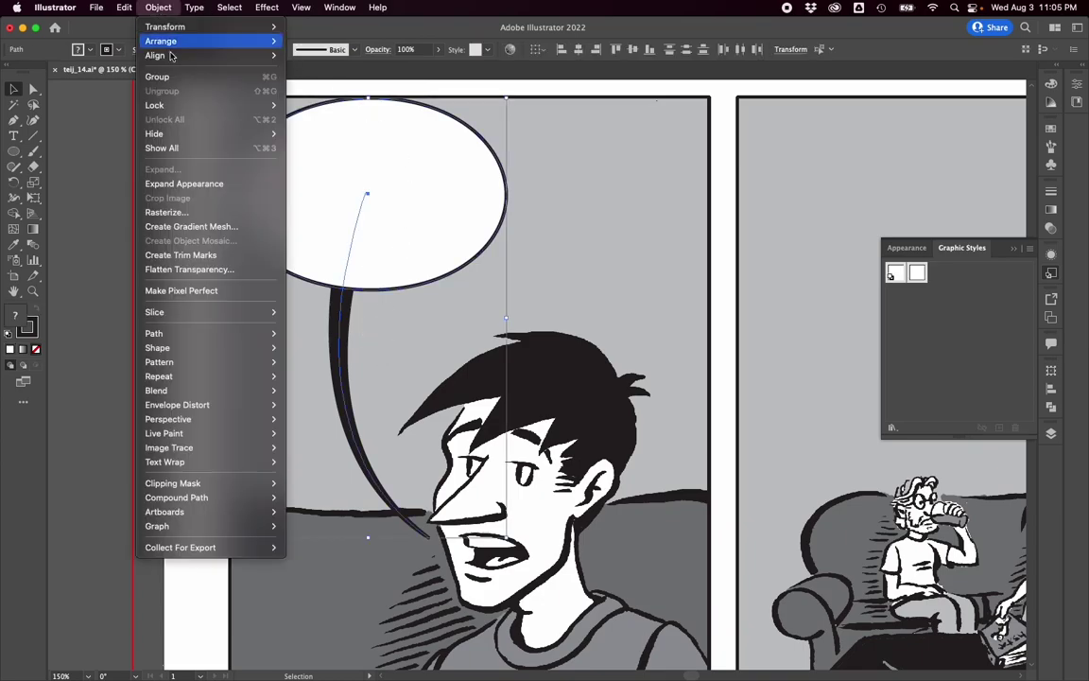
click(190, 83)
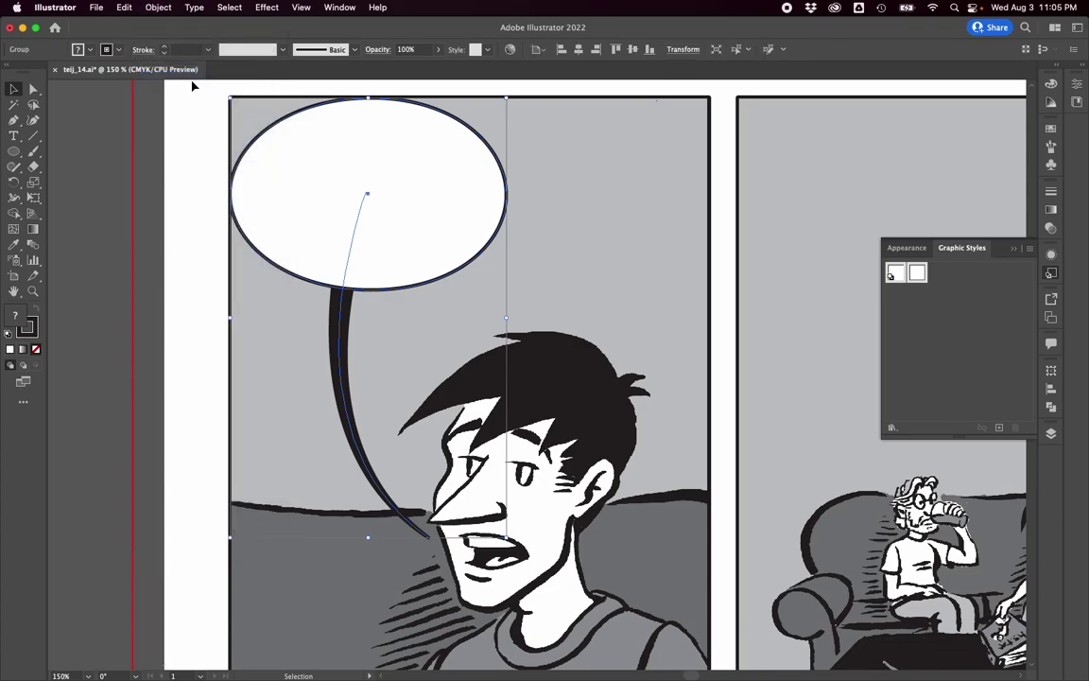
Apply the Pathfinder Add effect to the balloon group so ellipse and tail share one outline.
click(268, 8)
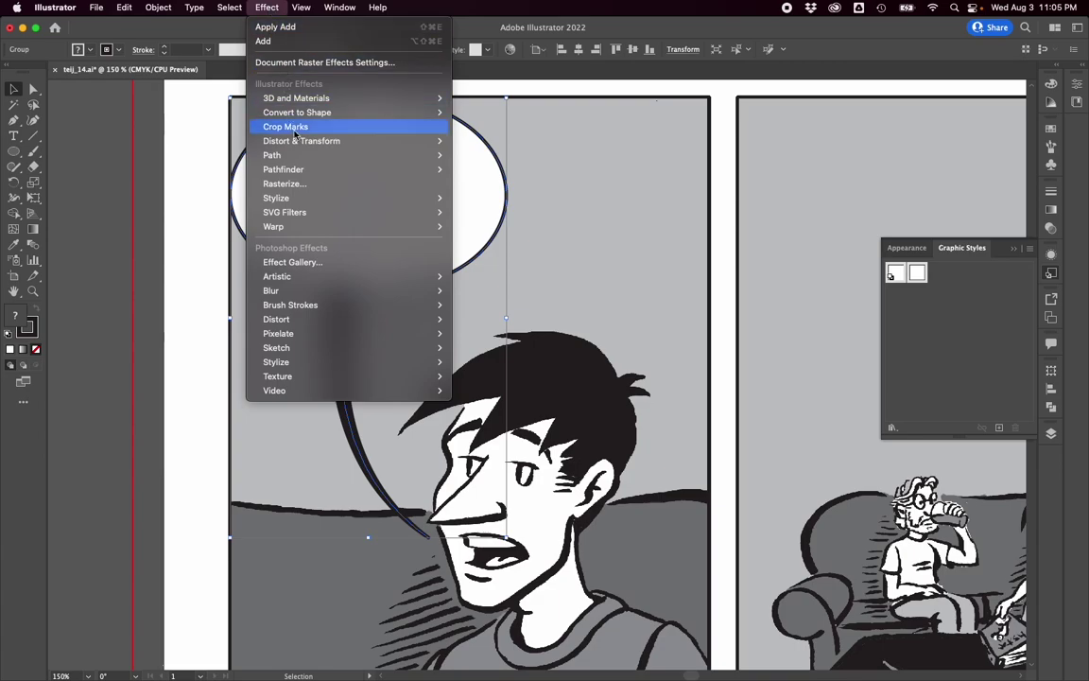
mouse_move(299, 142)
mouse_move(302, 169)
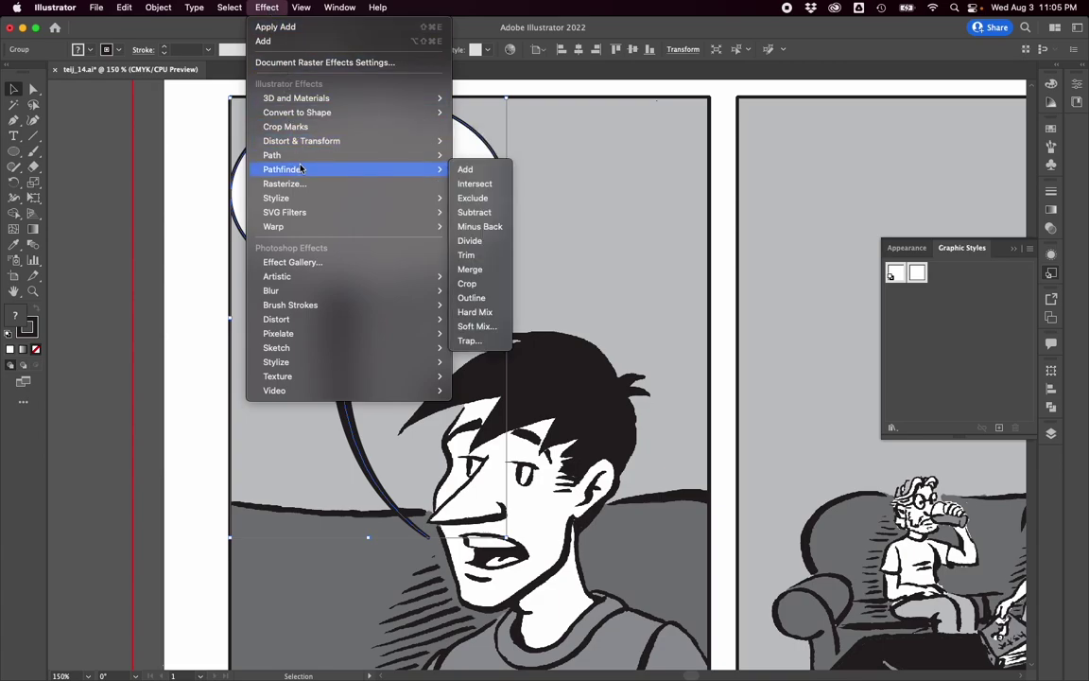
click(481, 174)
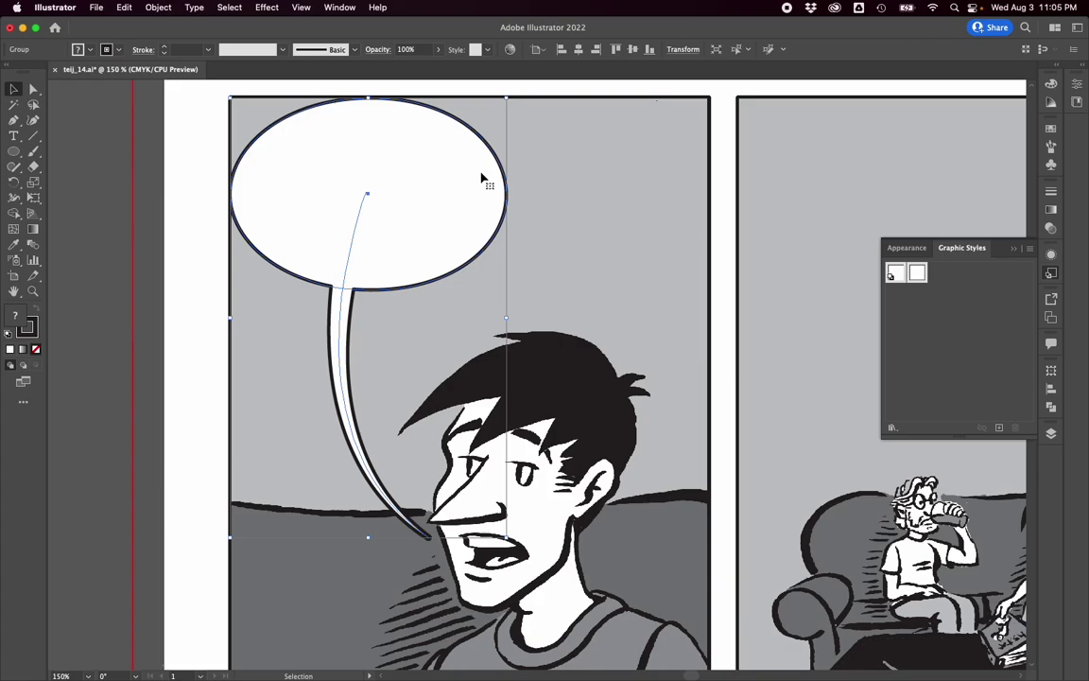
click(607, 212)
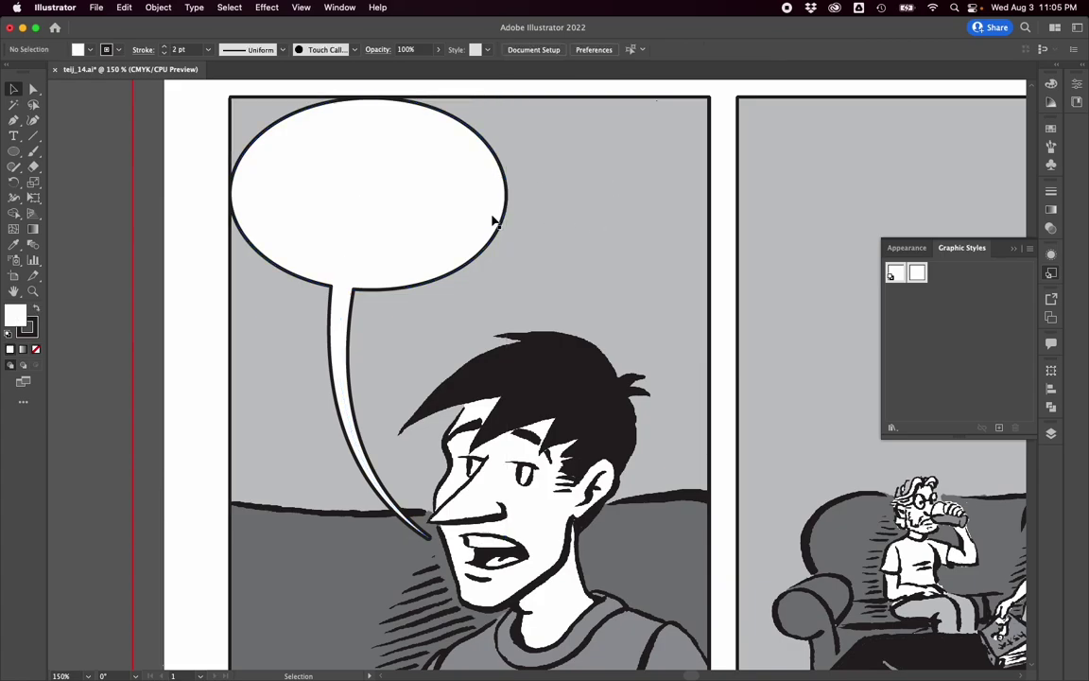
Enter the balloon group in isolation mode and select its ellipse and tail.
mouse_move(440, 212)
mouse_down()
mouse_move(754, 273)
mouse_move(591, 297)
mouse_move(416, 212)
mouse_move(438, 212)
mouse_up()
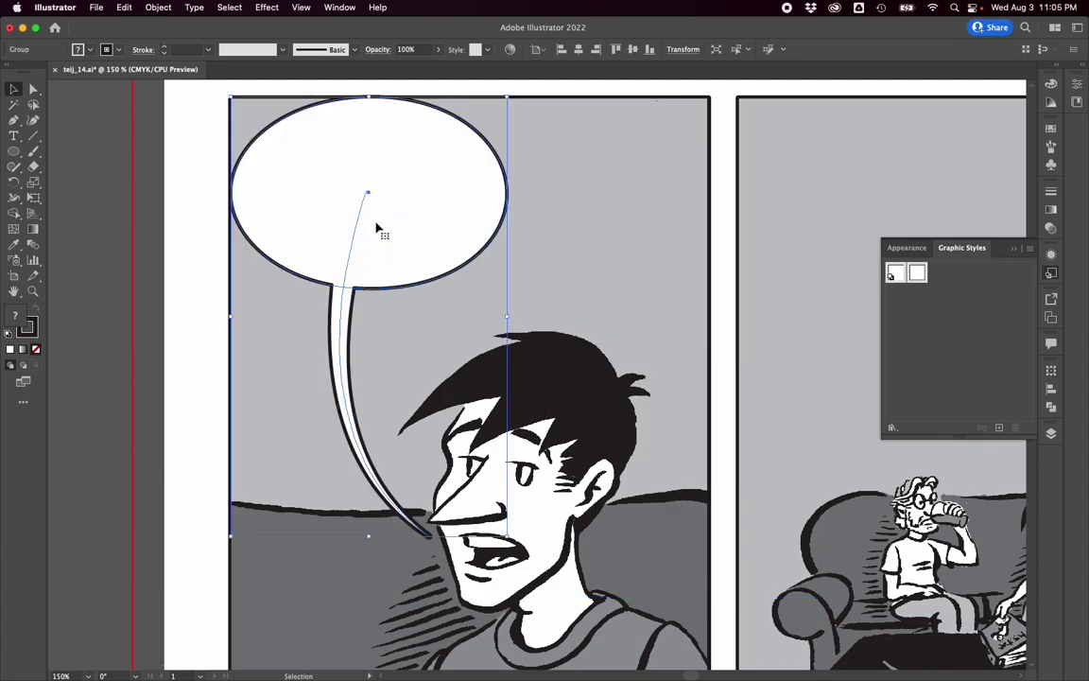
double_click(422, 233)
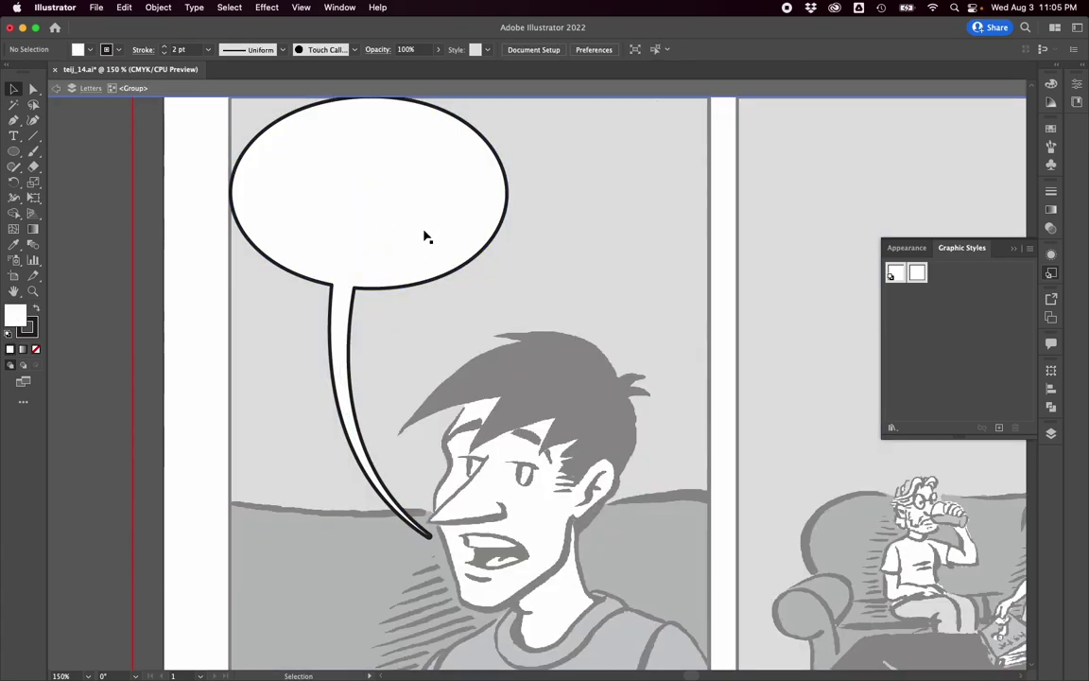
click(425, 237)
click(345, 341)
mouse_move(341, 337)
mouse_down()
mouse_move(286, 346)
mouse_move(341, 344)
mouse_up()
Enlarge the balloon ellipse wider and taller, then select the tail.
click(442, 179)
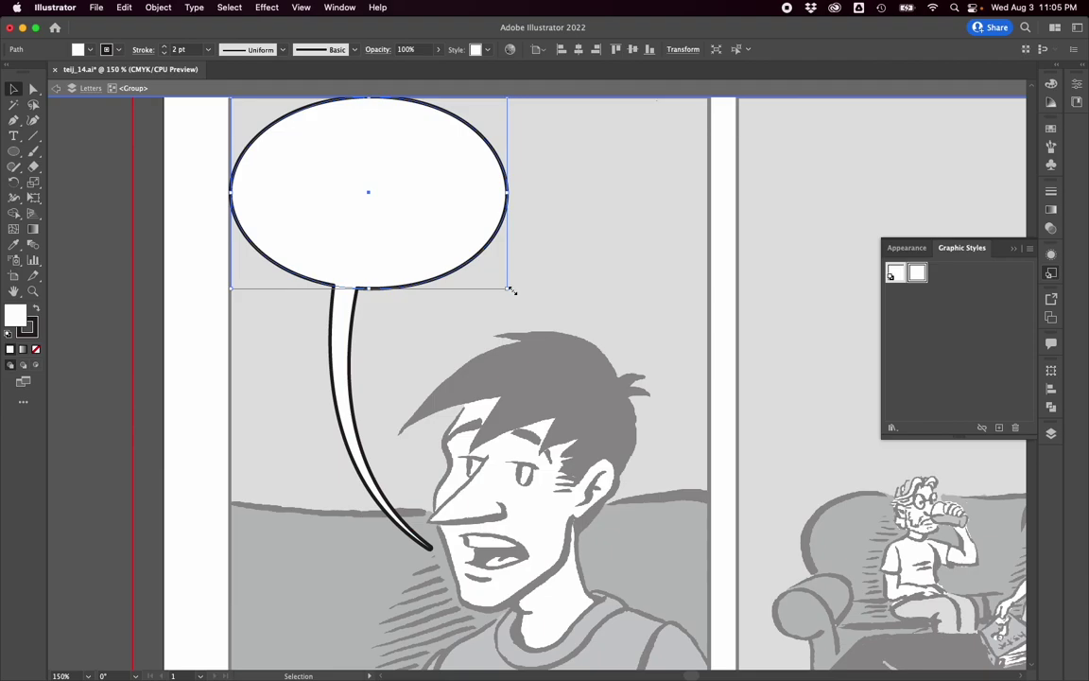
drag(508, 289, 538, 298)
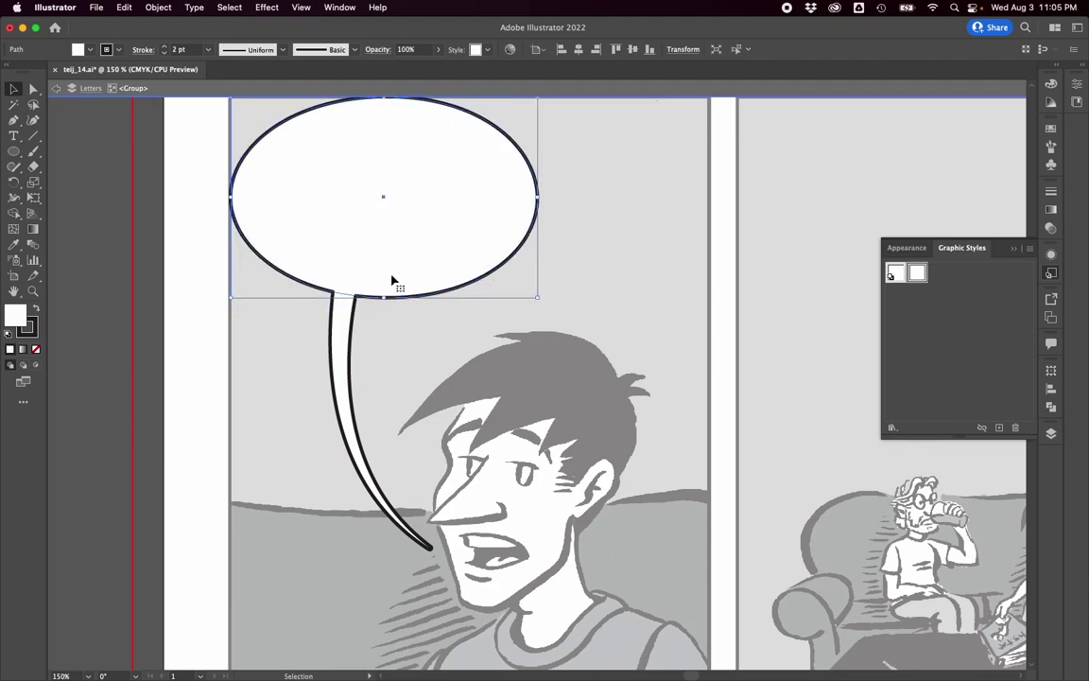
click(359, 337)
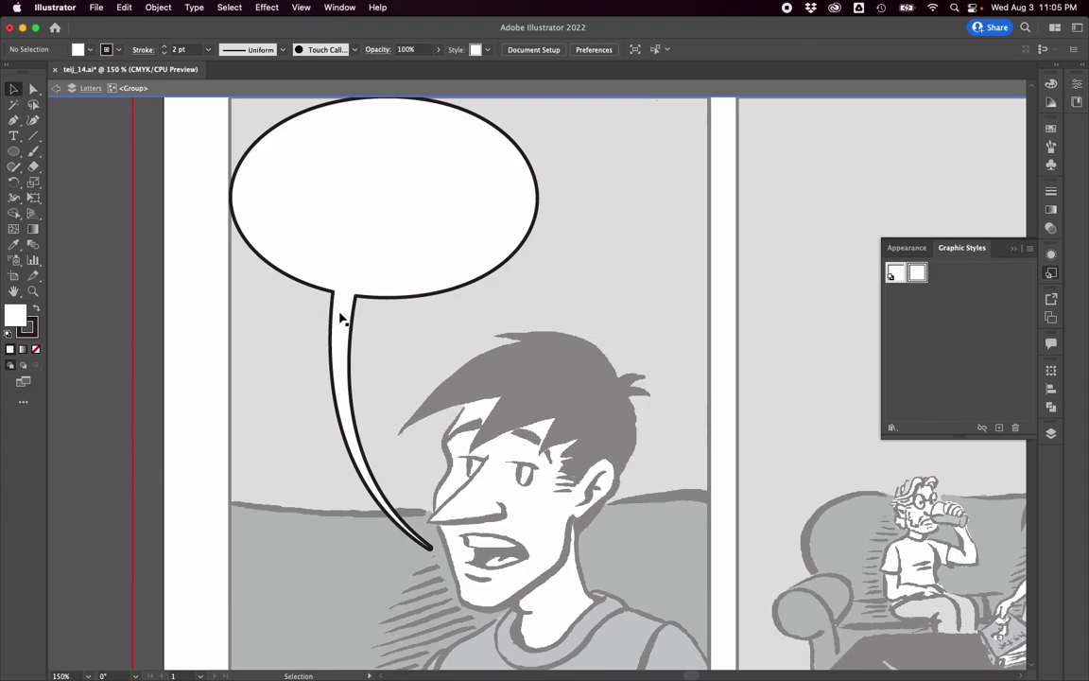
click(344, 317)
Isolate the tail path and move its tip anchor slightly left.
double_click(343, 316)
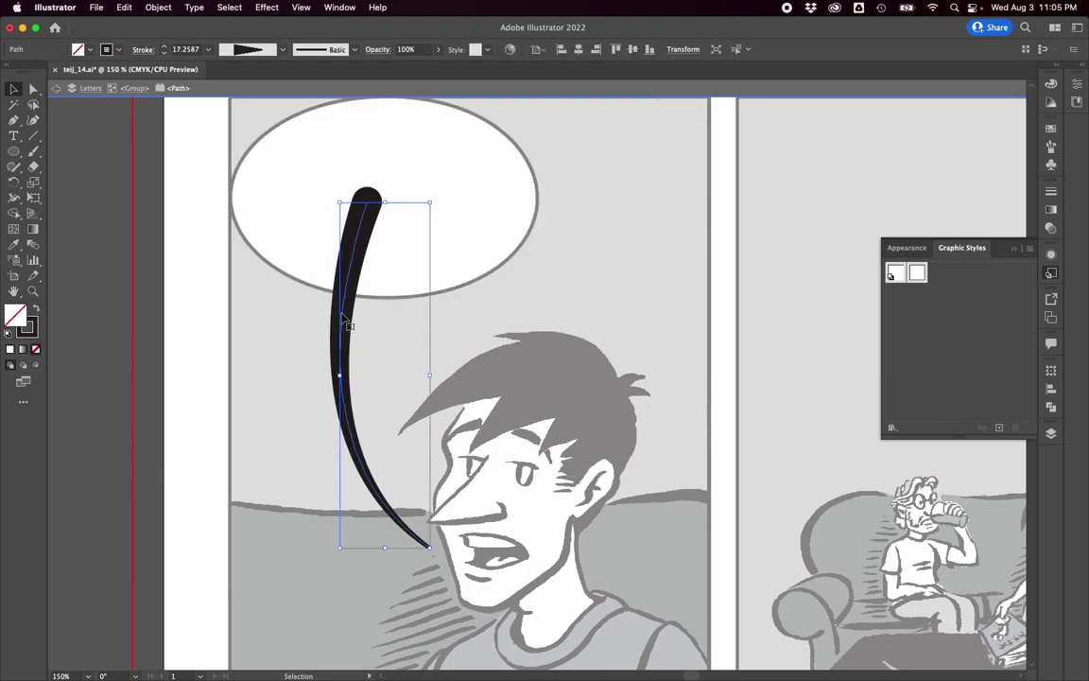
click(31, 90)
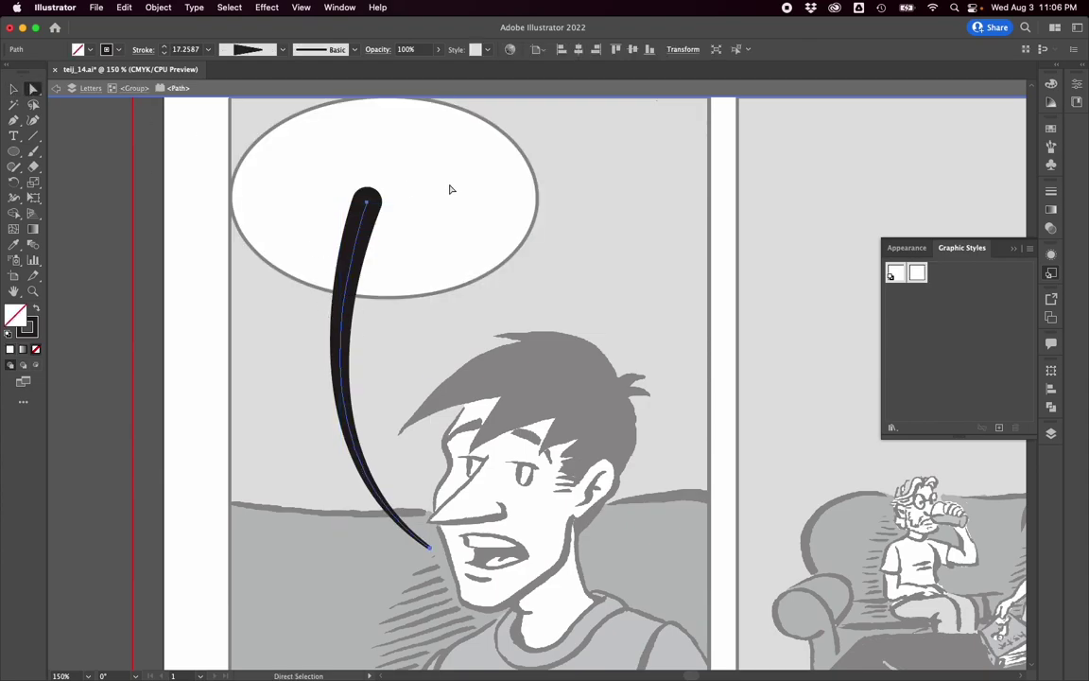
click(366, 204)
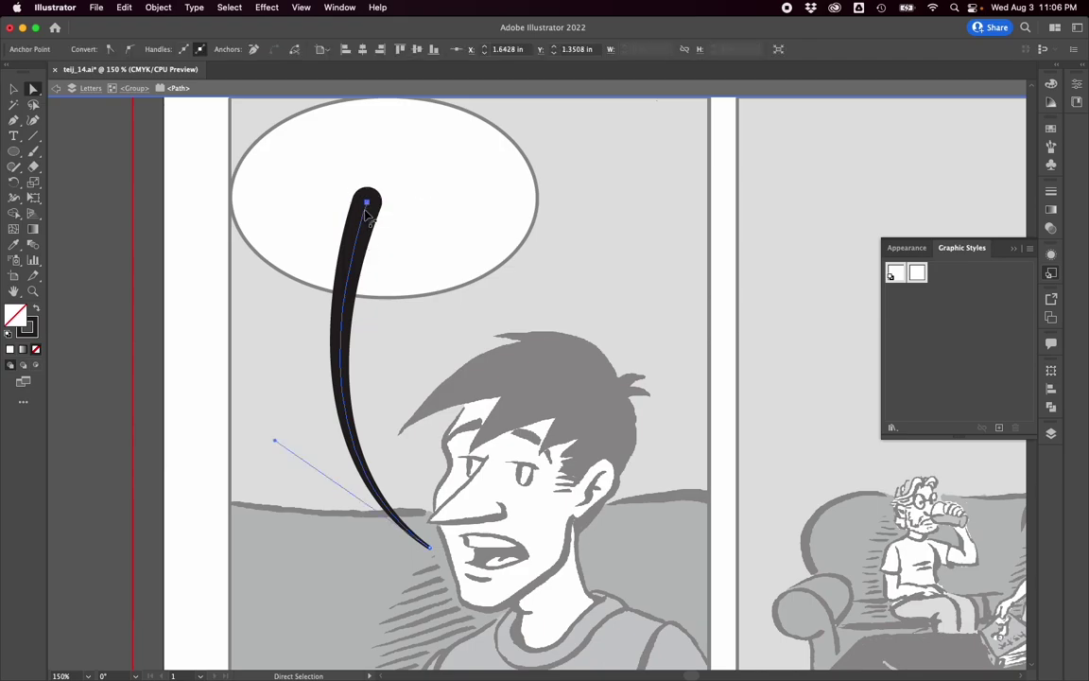
click(428, 549)
drag(425, 550, 411, 547)
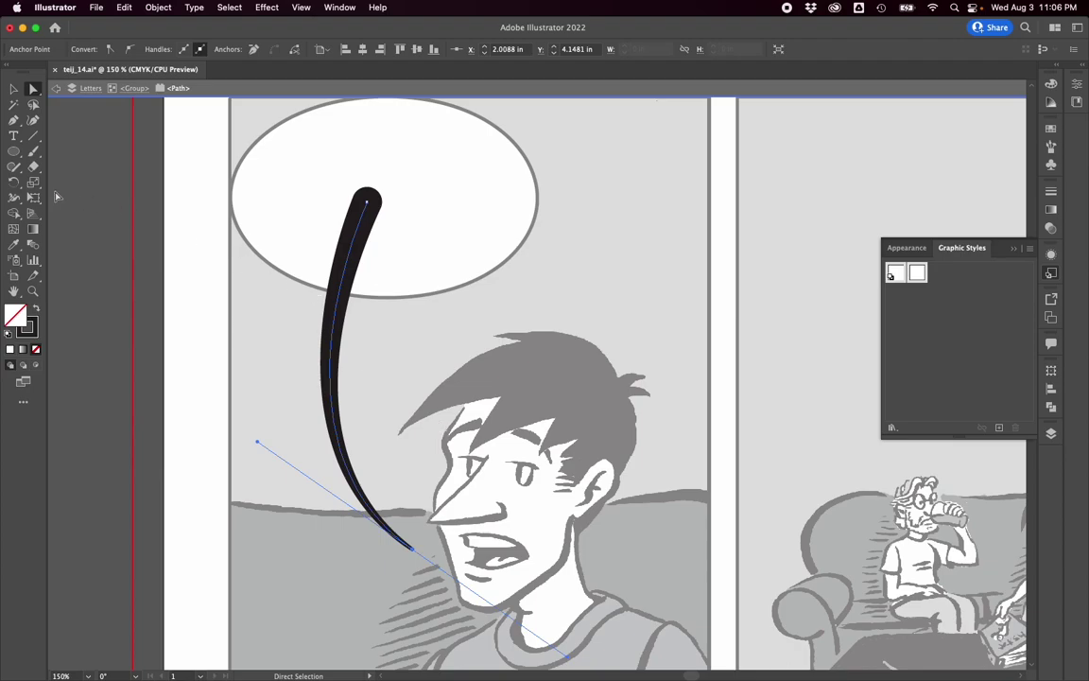
Widen the tail's top end into a rounder, thicker stroke.
click(14, 197)
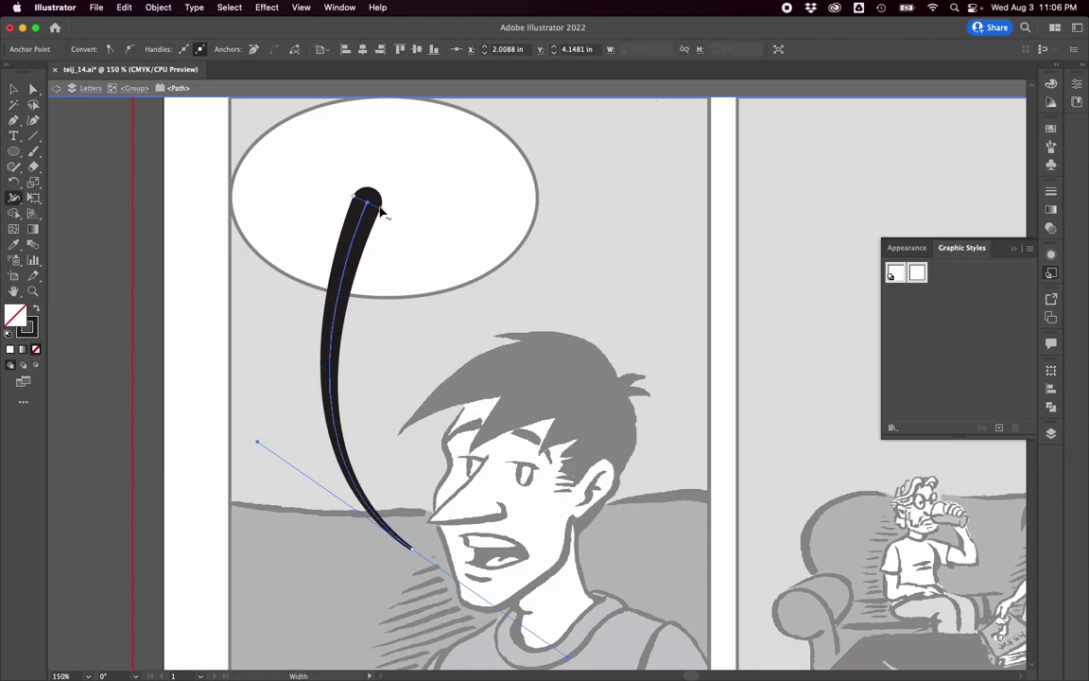
drag(378, 203, 406, 227)
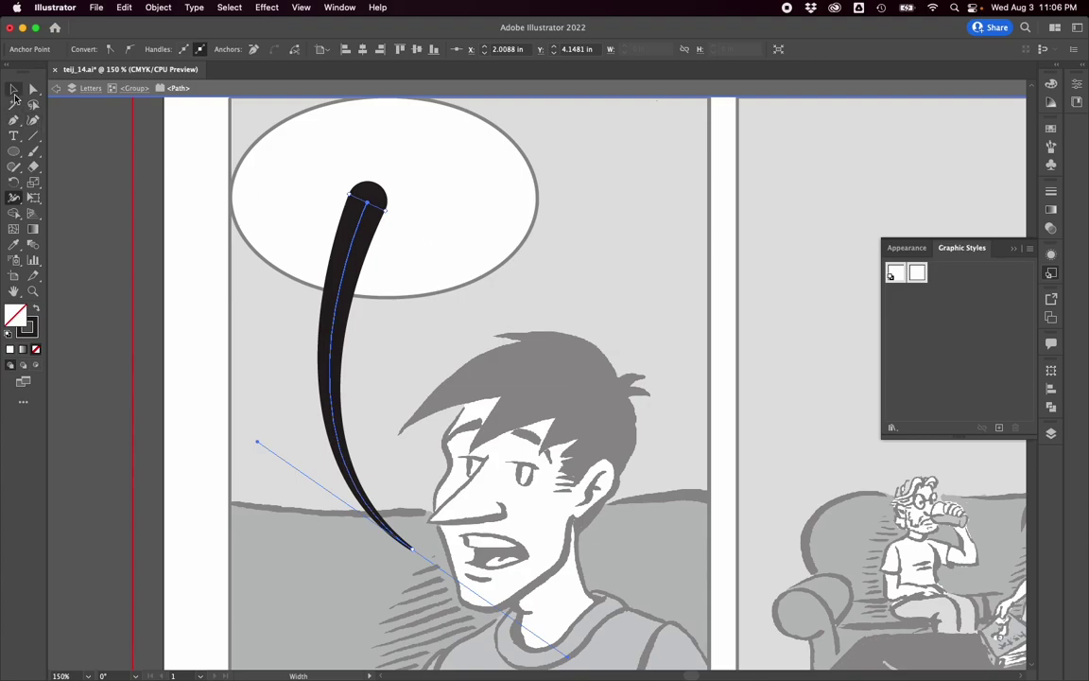
click(57, 88)
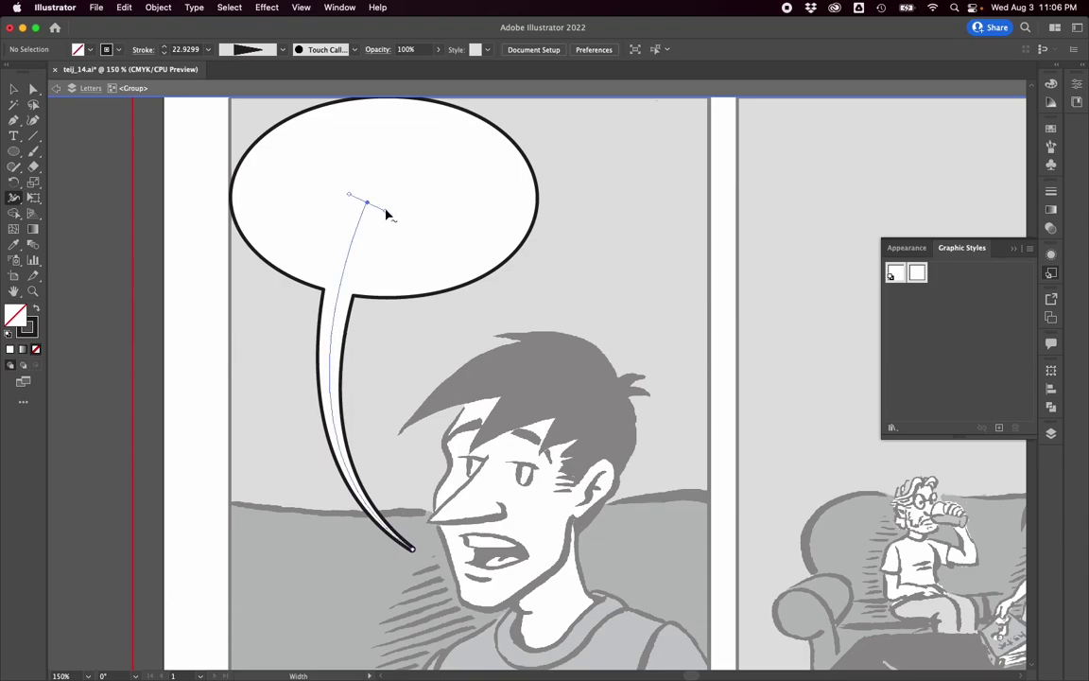
drag(383, 213, 384, 220)
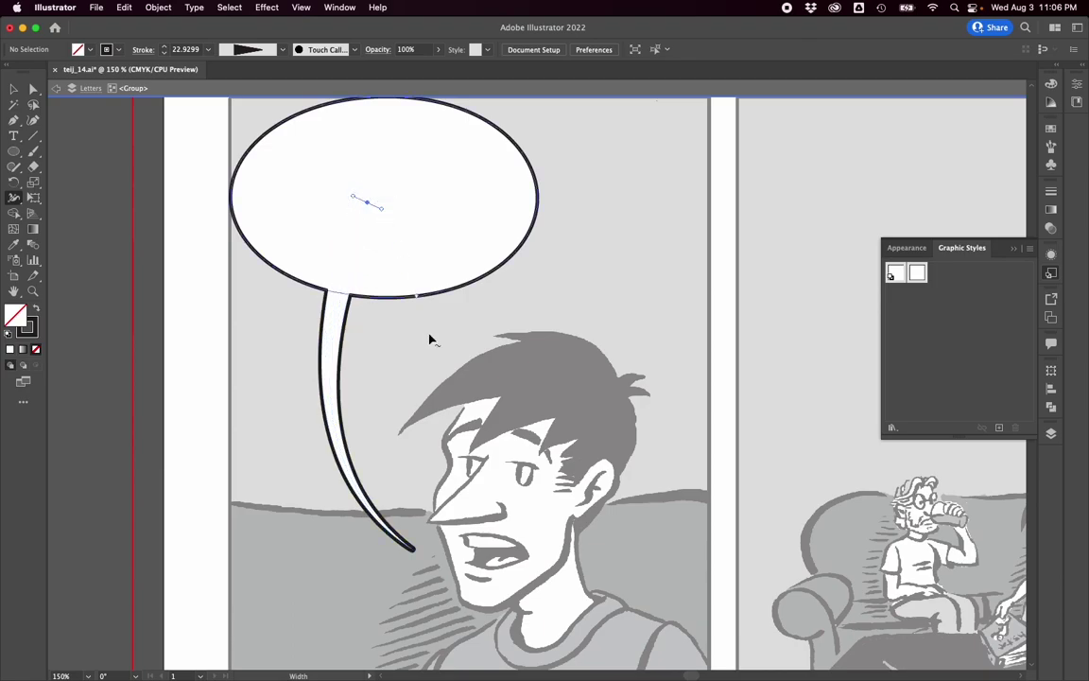
Re-bend the tail's curve by adjusting the handle at its tip.
click(33, 88)
click(413, 547)
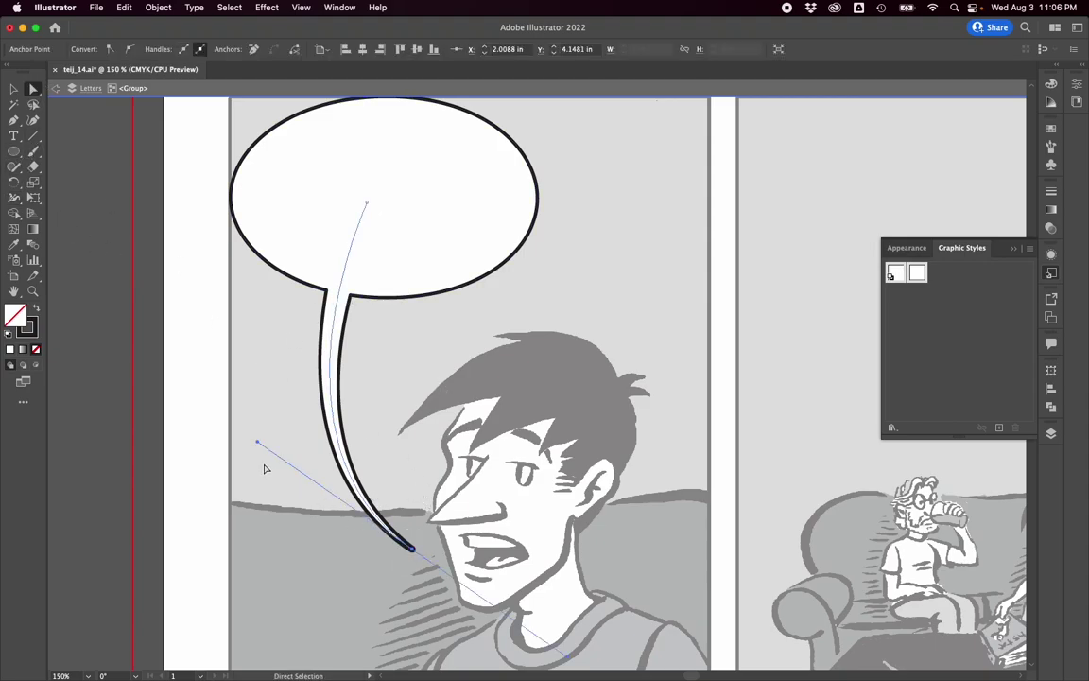
drag(257, 442, 250, 424)
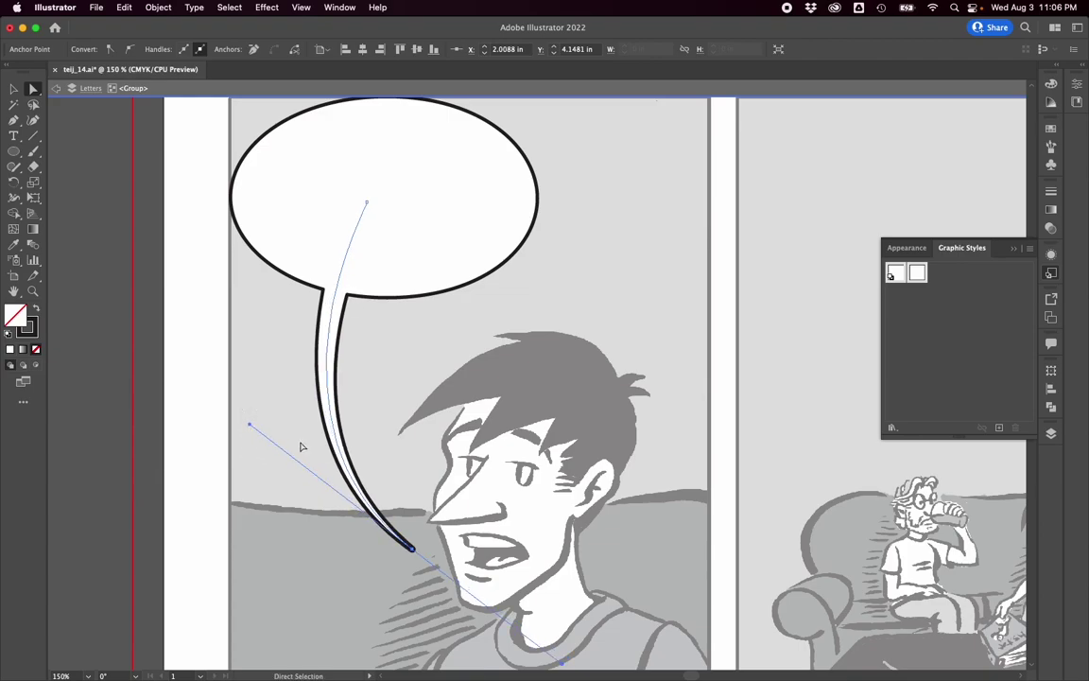
click(433, 384)
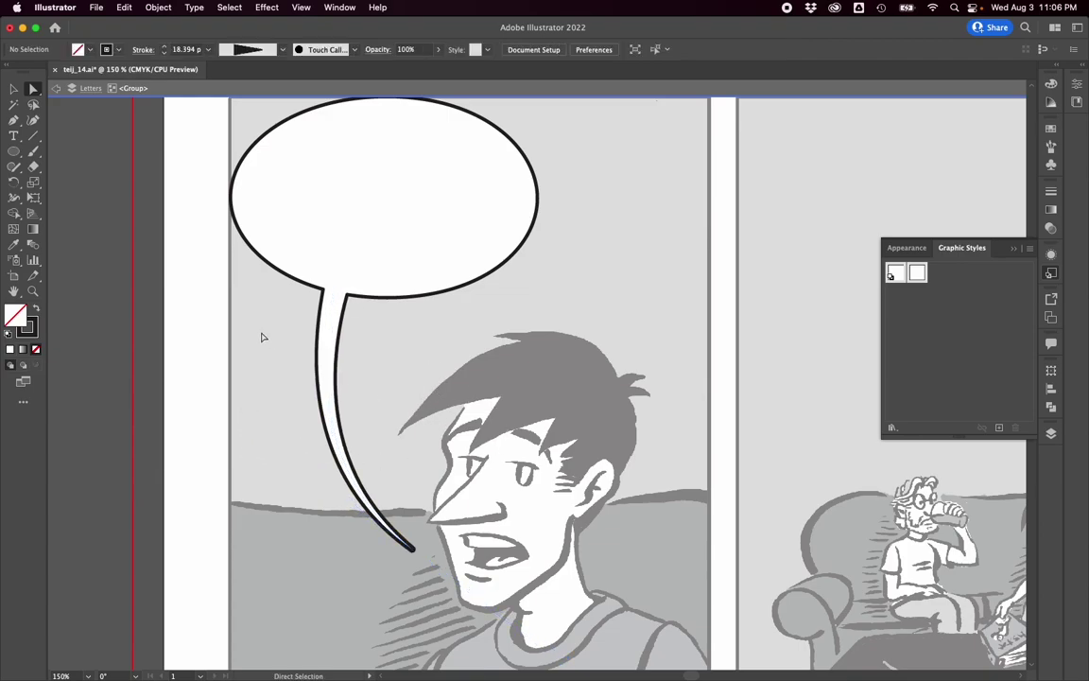
Exit the tail's isolation view and select the whole speech-balloon group.
click(13, 88)
double_click(183, 266)
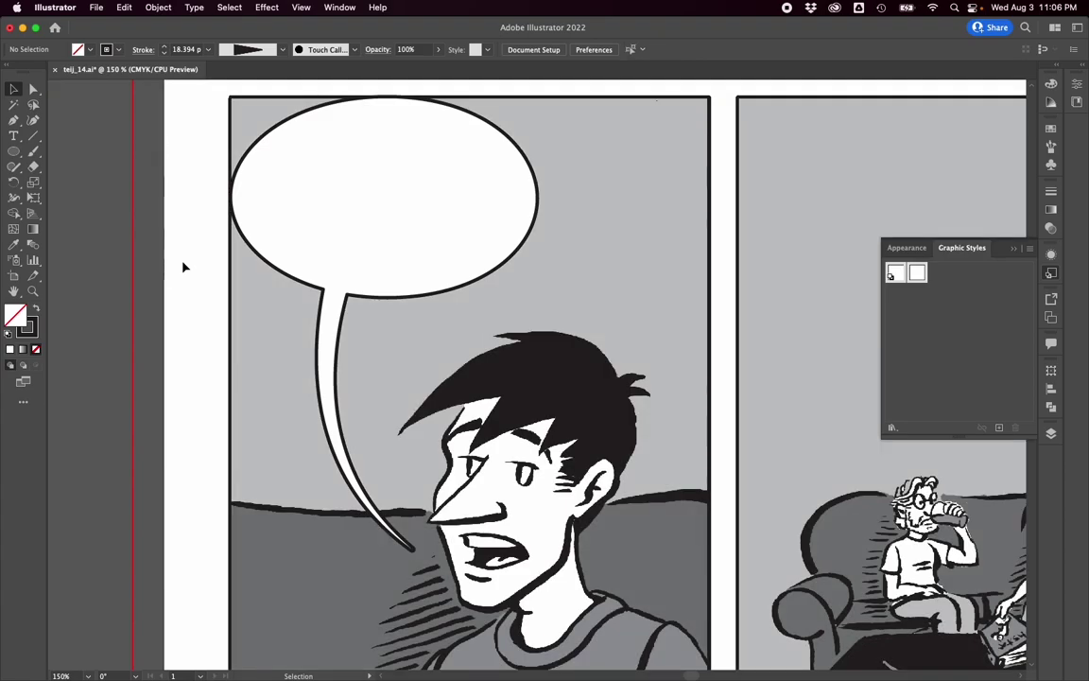
click(421, 240)
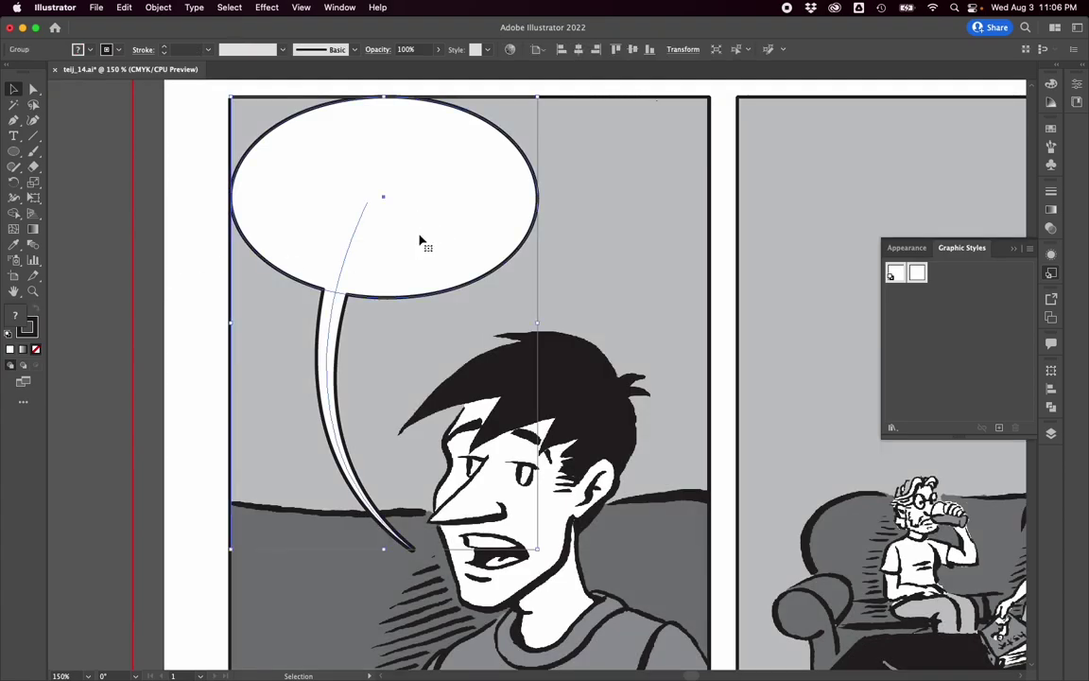
mouse_move(421, 240)
mouse_down()
mouse_move(479, 358)
mouse_move(406, 214)
mouse_move(427, 241)
mouse_move(418, 236)
mouse_up()
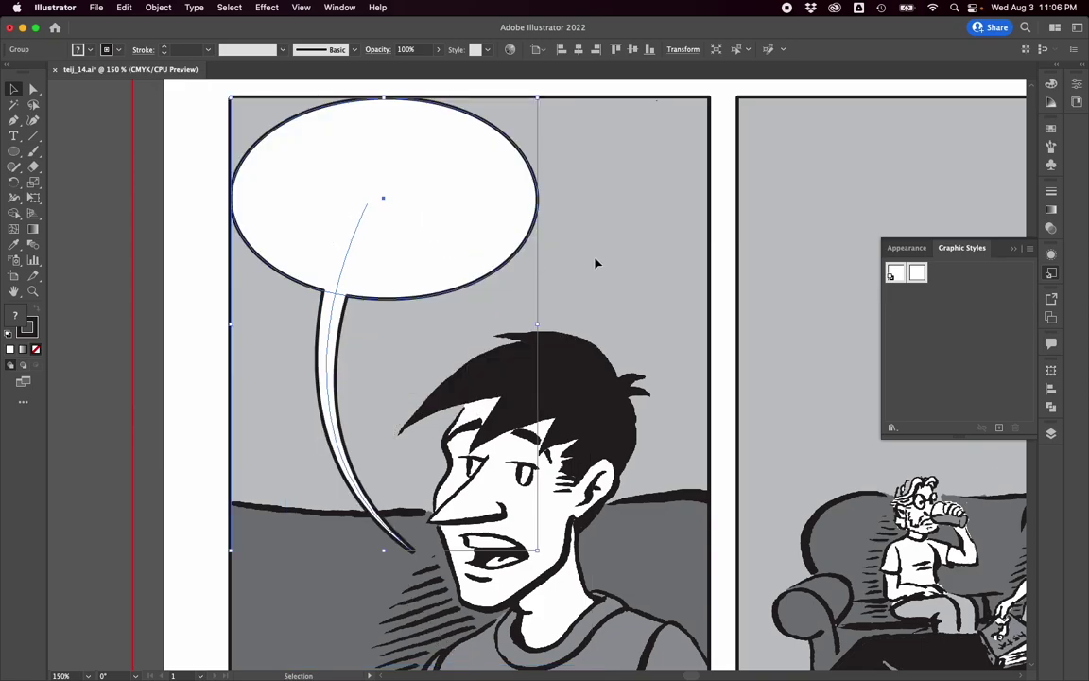
click(590, 268)
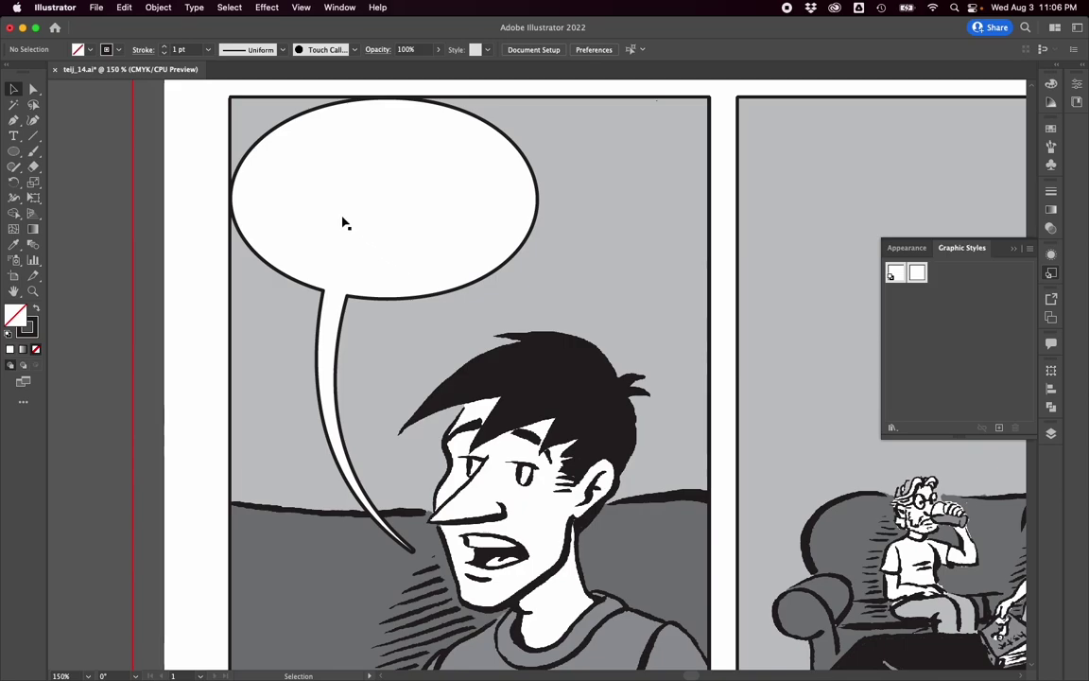
Double-click into the balloon group to isolate it and select its oval.
click(294, 176)
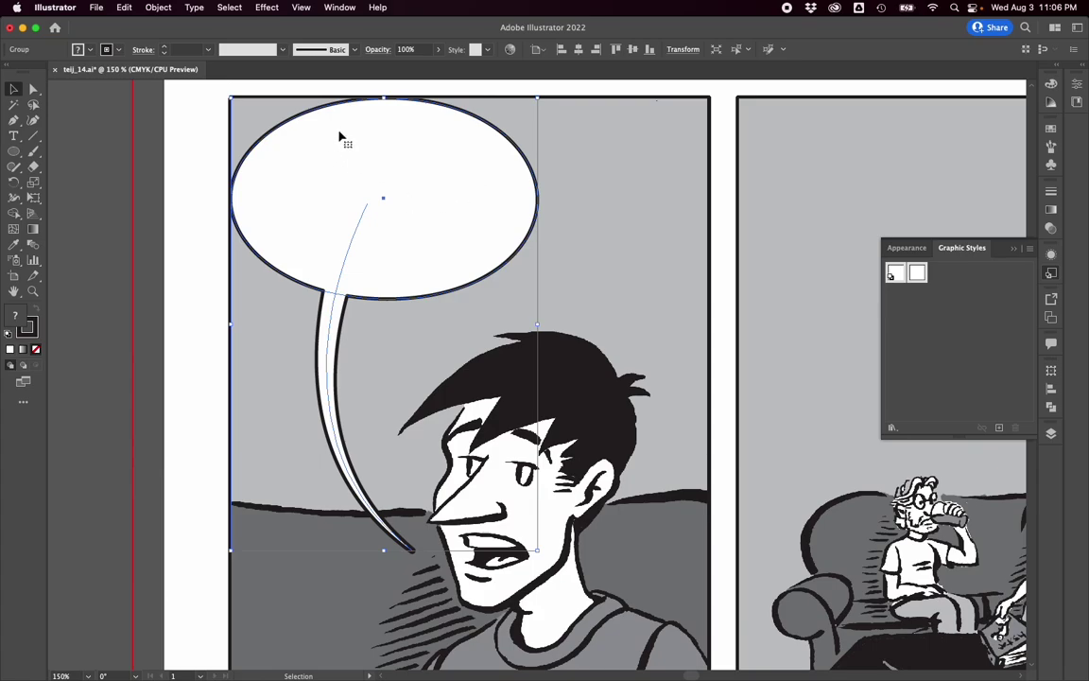
double_click(437, 151)
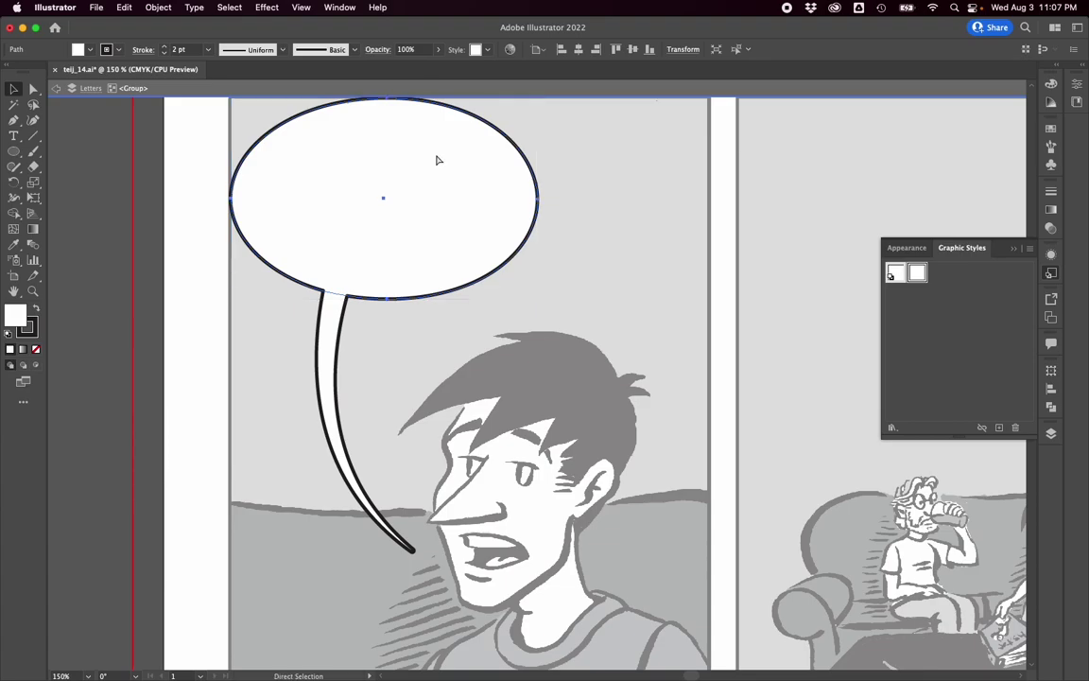
double_click(640, 206)
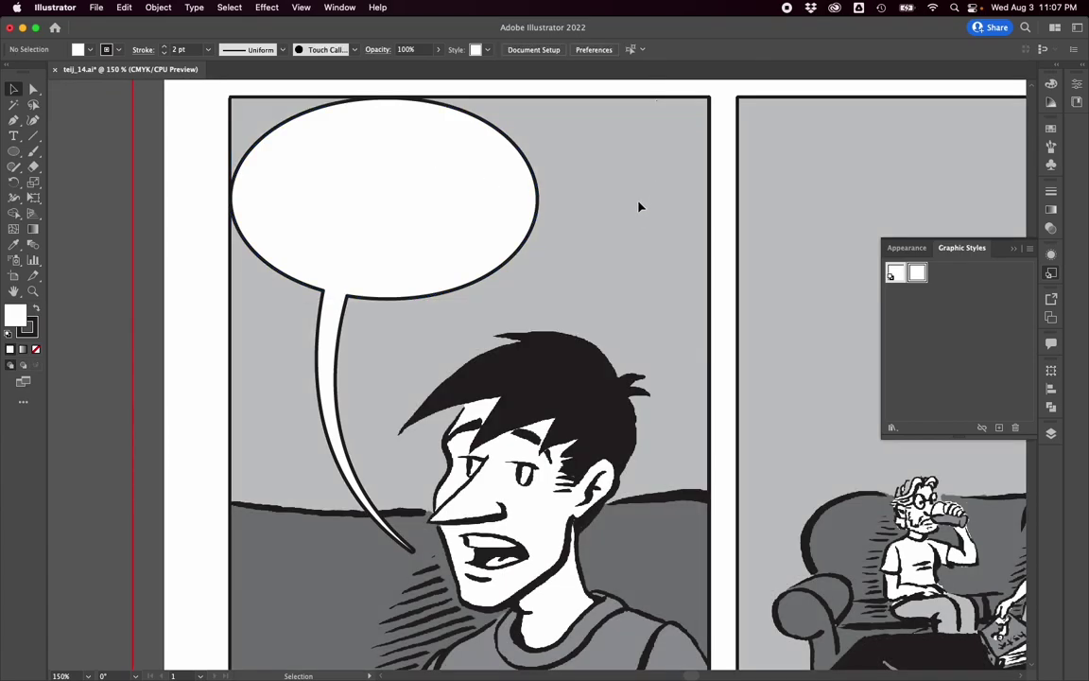
double_click(430, 206)
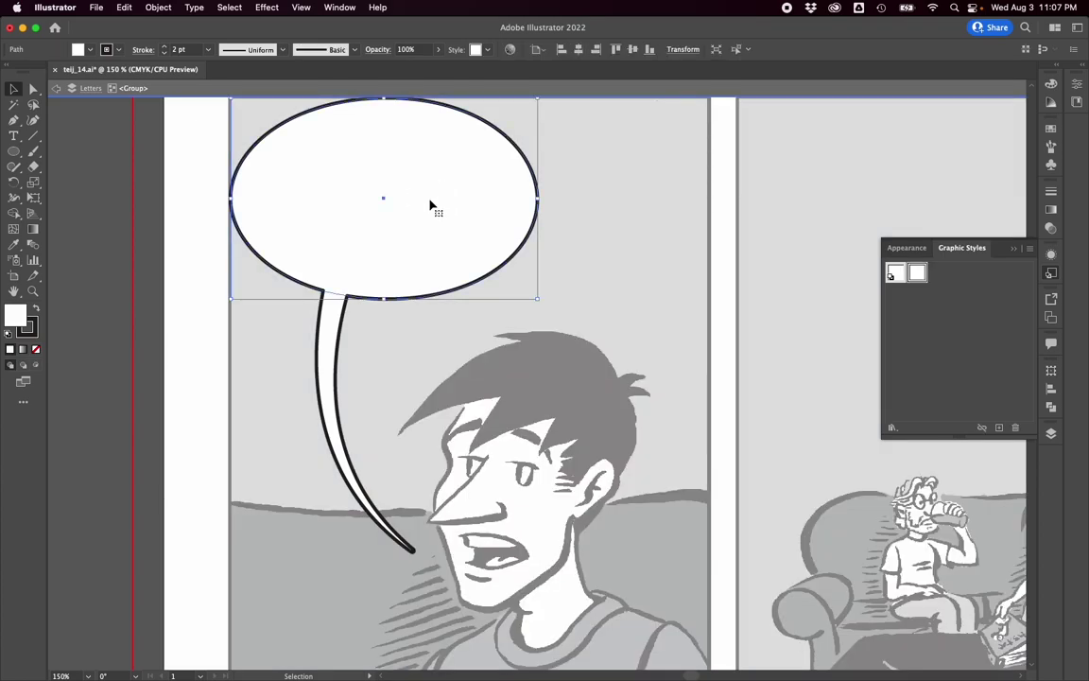
scroll(420, 208, up, 1)
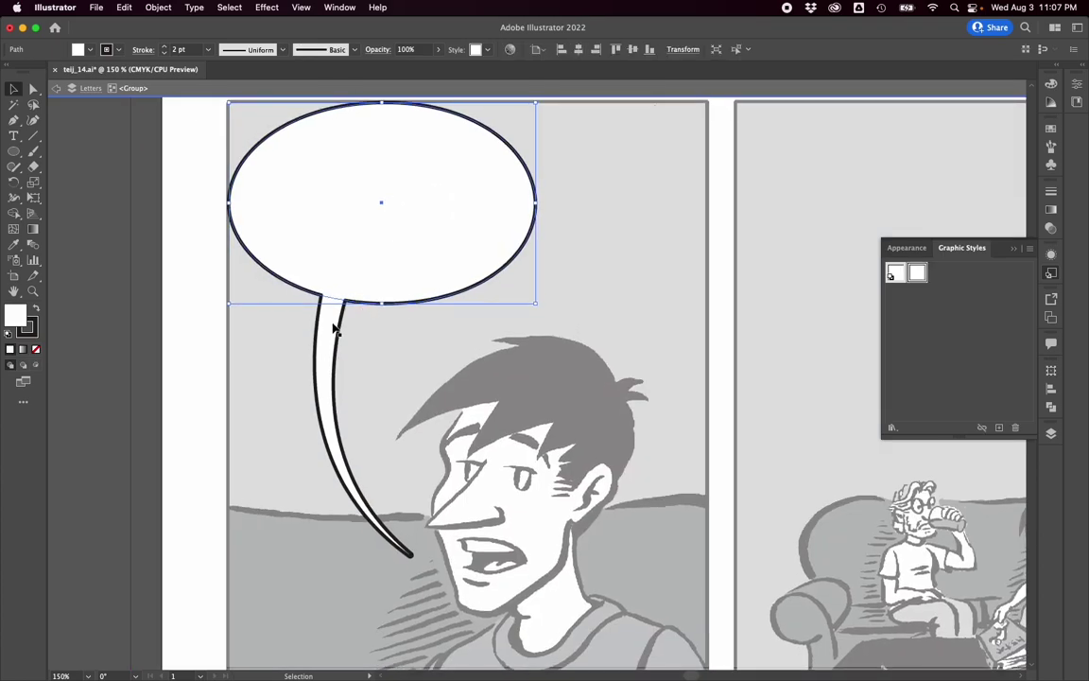
Copy the balloon's oval with Edit > Copy and exit the group's isolation view.
click(158, 6)
mouse_move(131, 9)
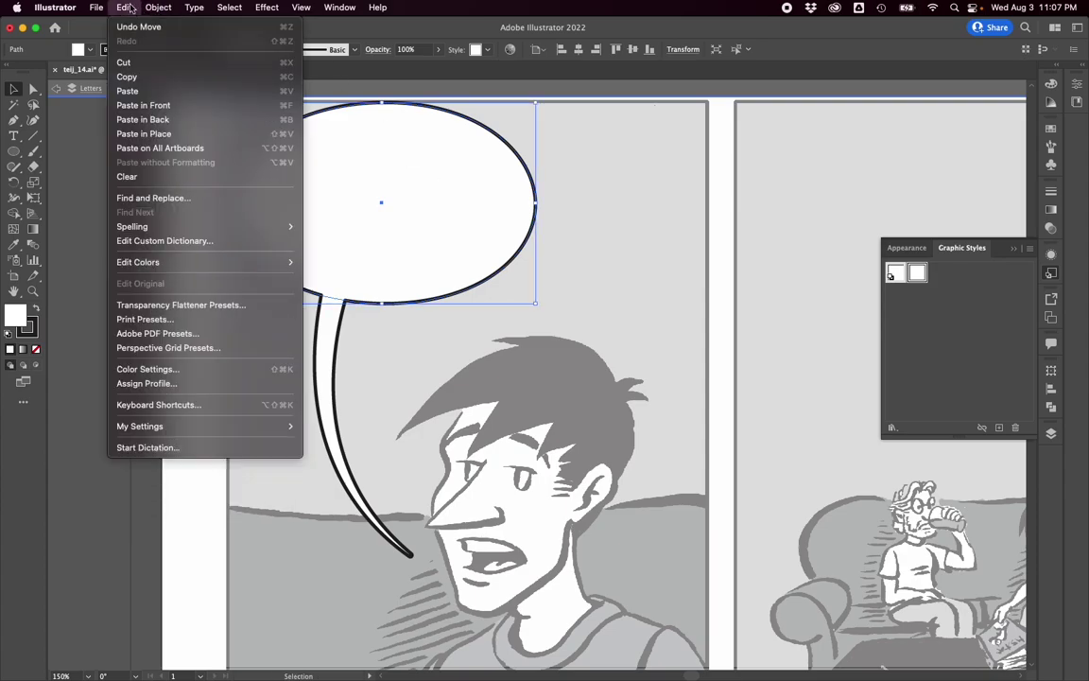
click(146, 76)
double_click(625, 172)
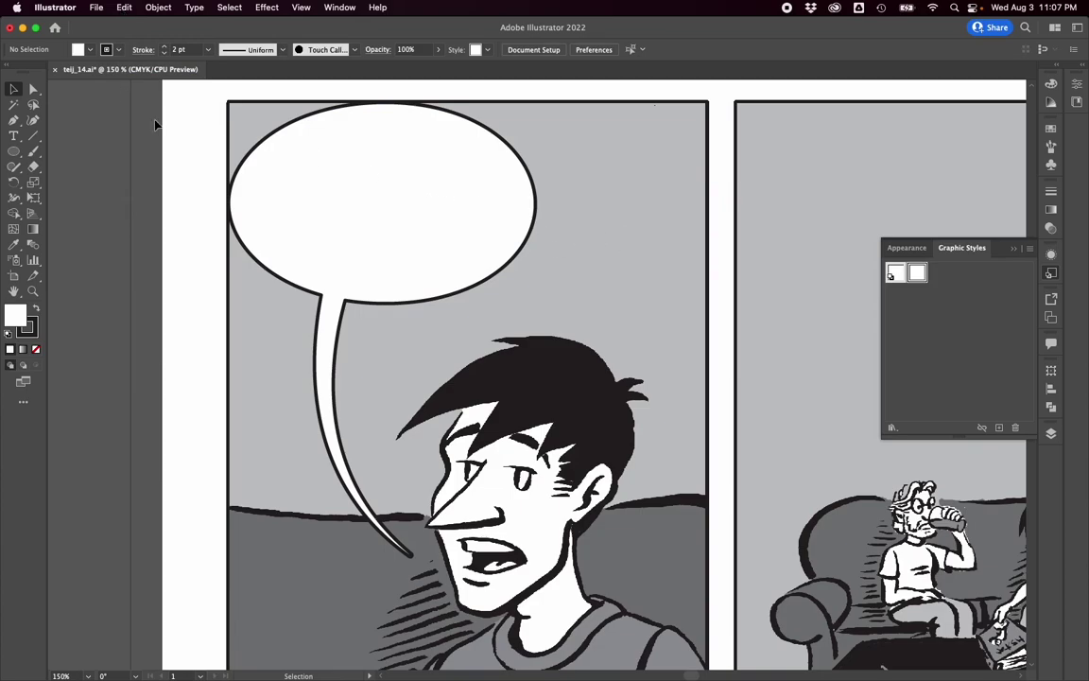
click(196, 167)
Paste the oval, drag it over the original, and turn it into a Lorem ipsum text area.
click(124, 7)
click(163, 94)
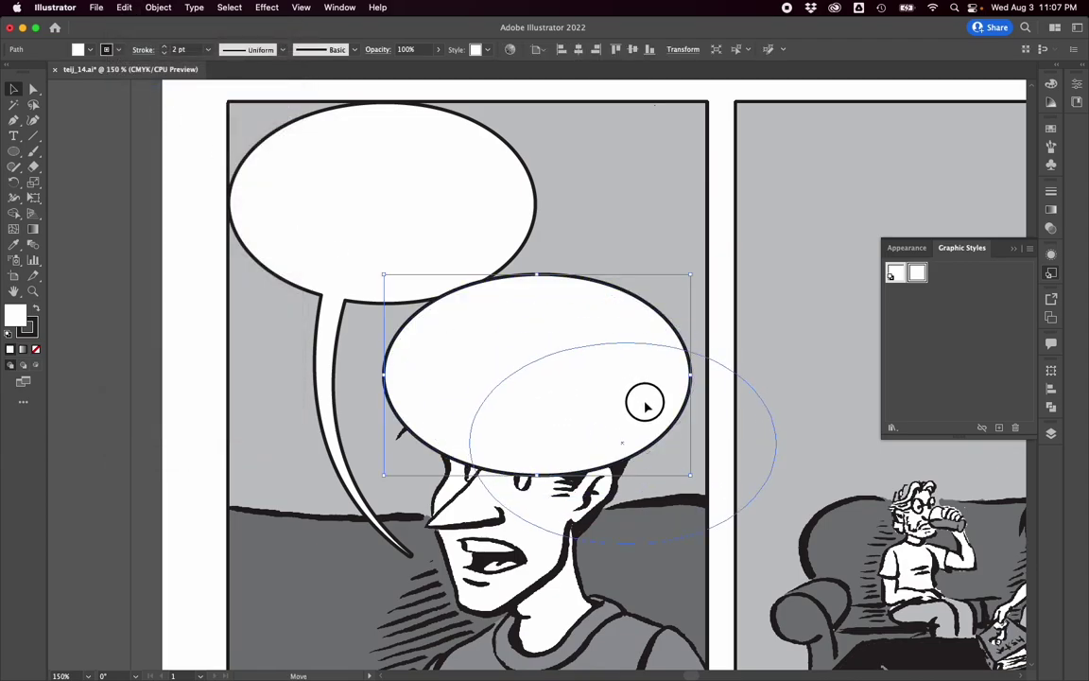
drag(645, 405, 401, 166)
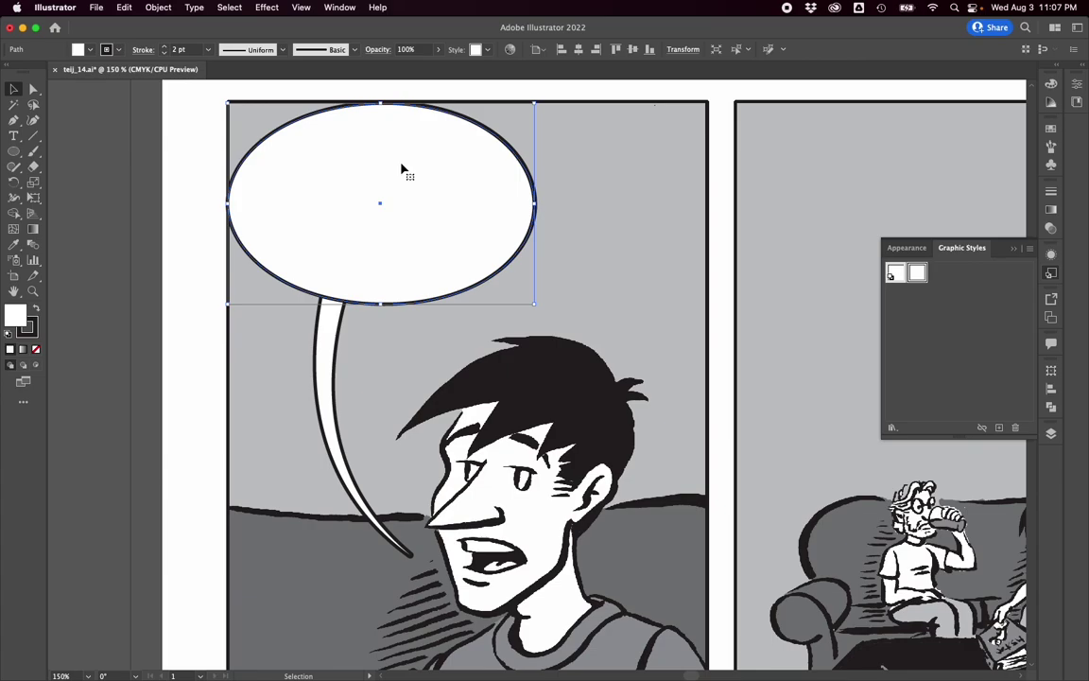
click(13, 135)
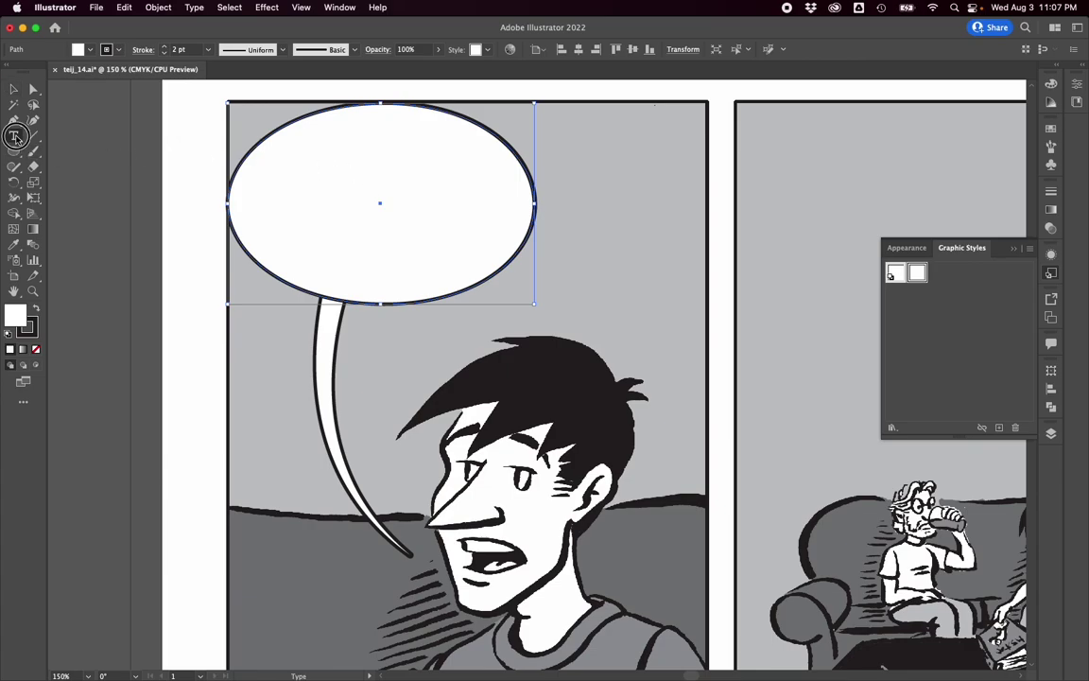
click(407, 111)
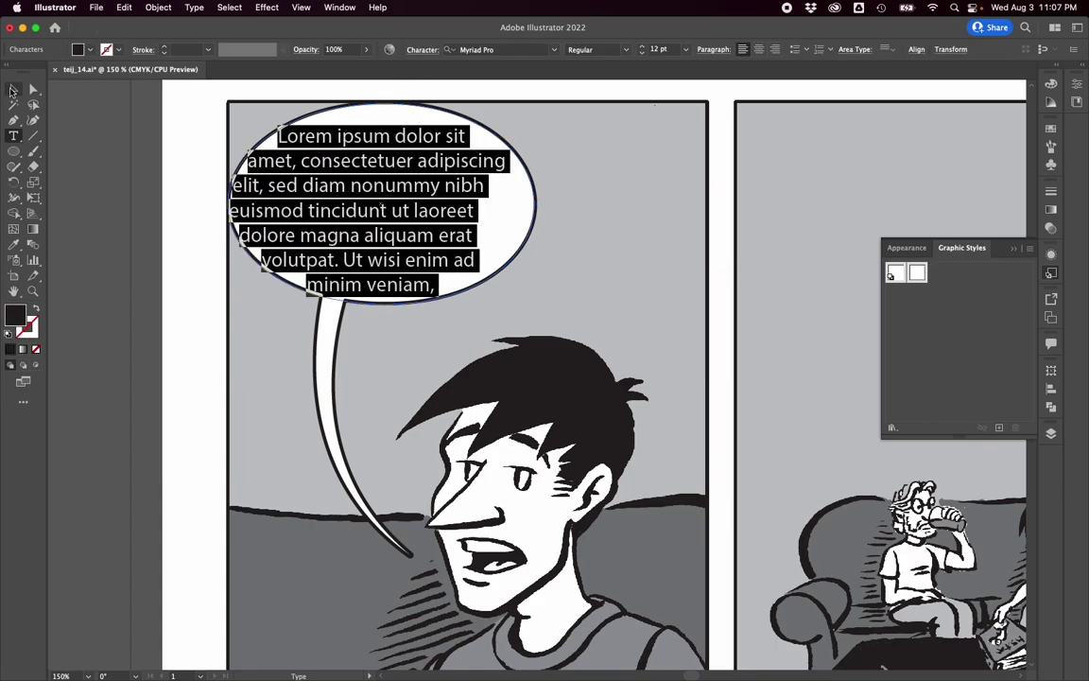
Reposition the placeholder text area and shrink it from its corners and top edge.
key(Escape)
mouse_move(375, 173)
mouse_down()
mouse_move(441, 281)
mouse_move(531, 295)
mouse_move(616, 228)
mouse_move(614, 237)
mouse_move(602, 215)
mouse_move(359, 169)
mouse_up()
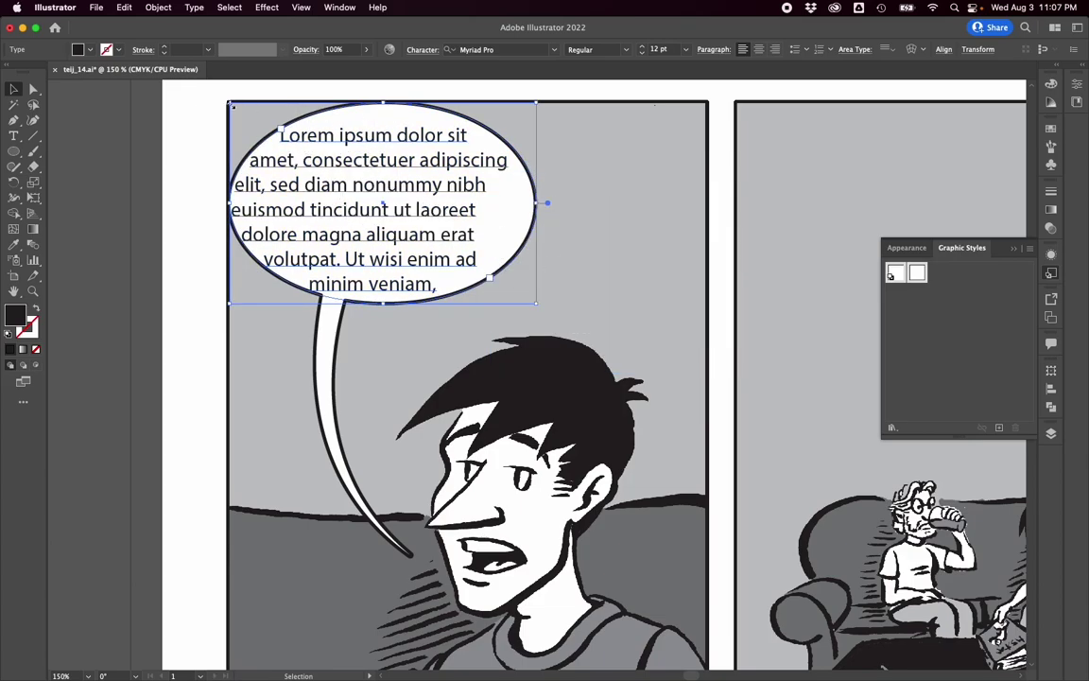
drag(231, 103, 243, 107)
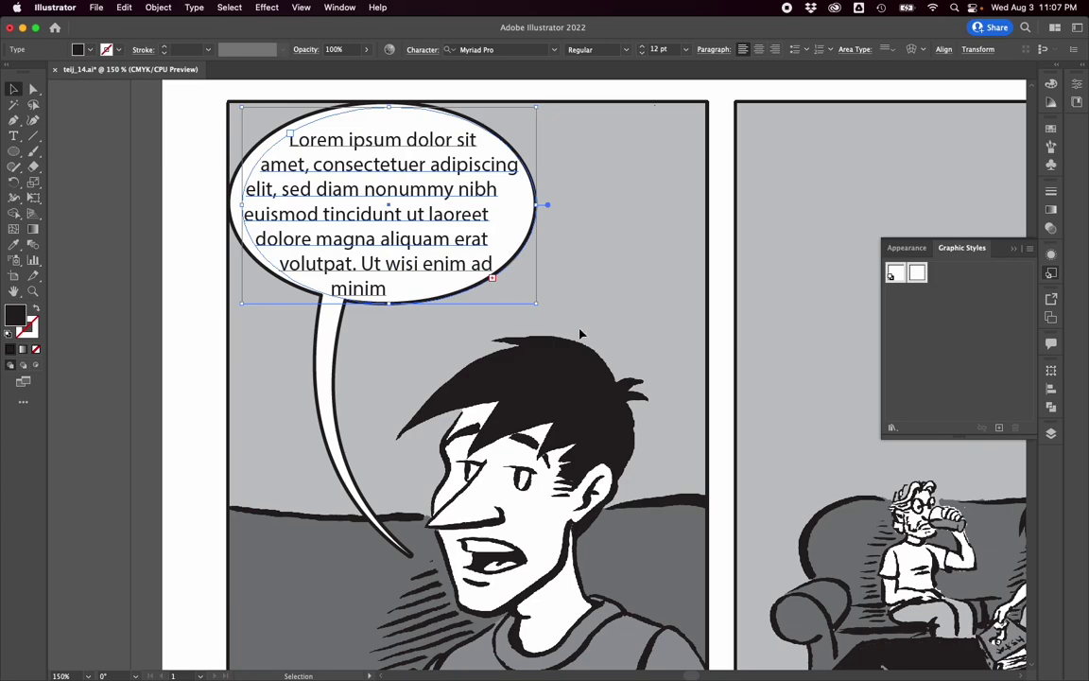
drag(537, 304, 516, 292)
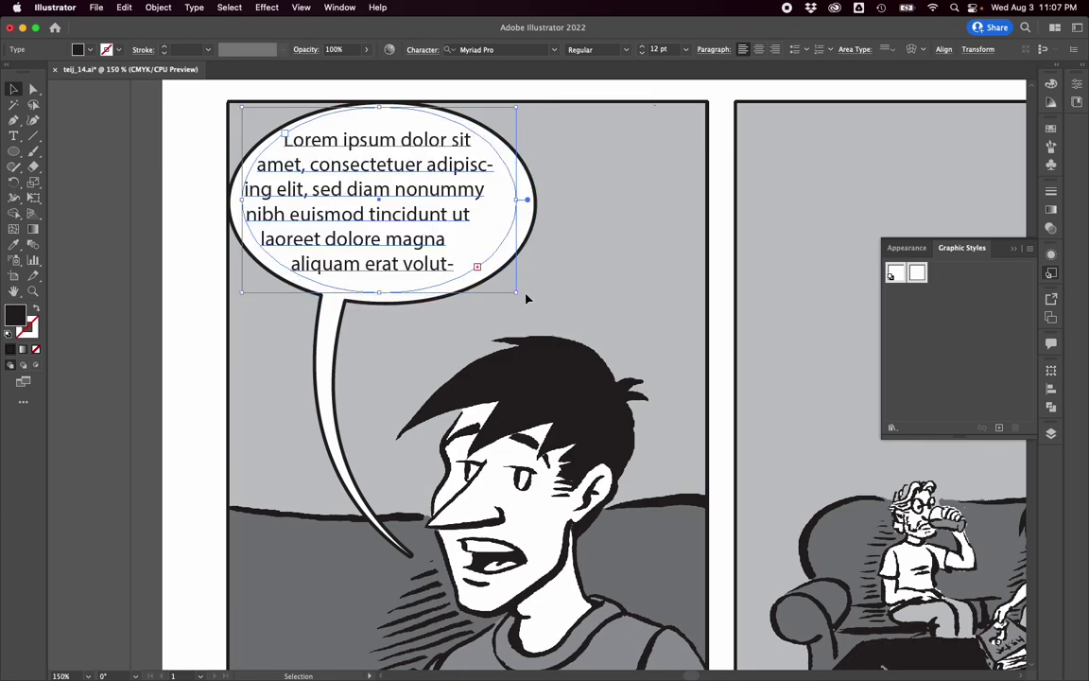
drag(519, 199, 522, 199)
drag(380, 106, 381, 113)
click(610, 169)
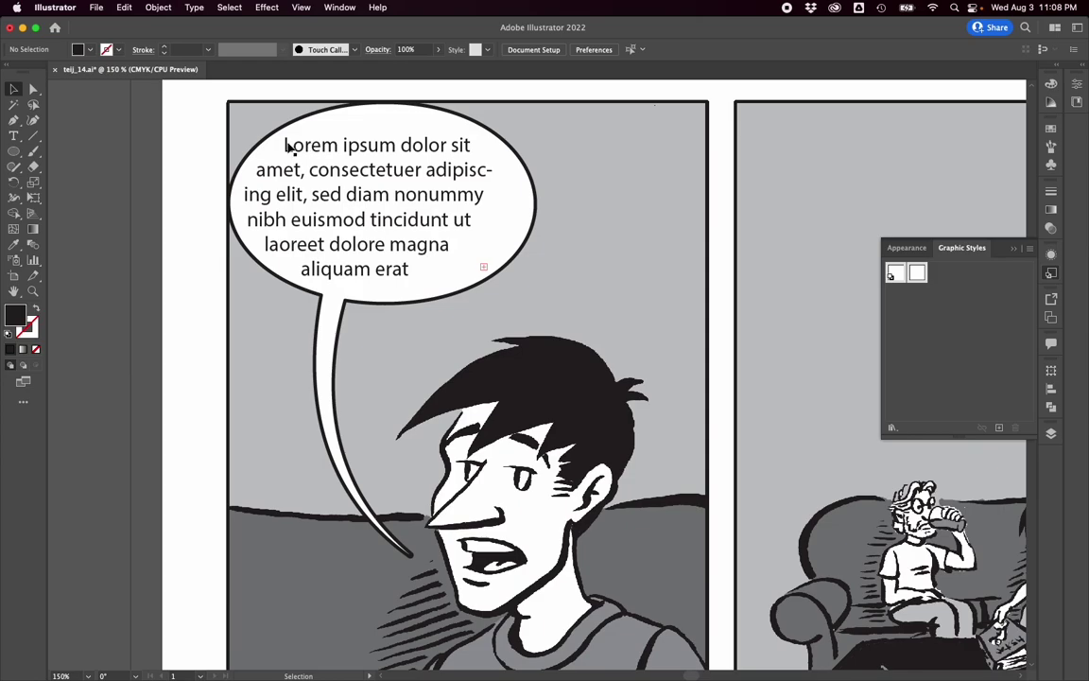
Fine-tune the text area's left edge and height so it fits inside the balloon.
click(333, 243)
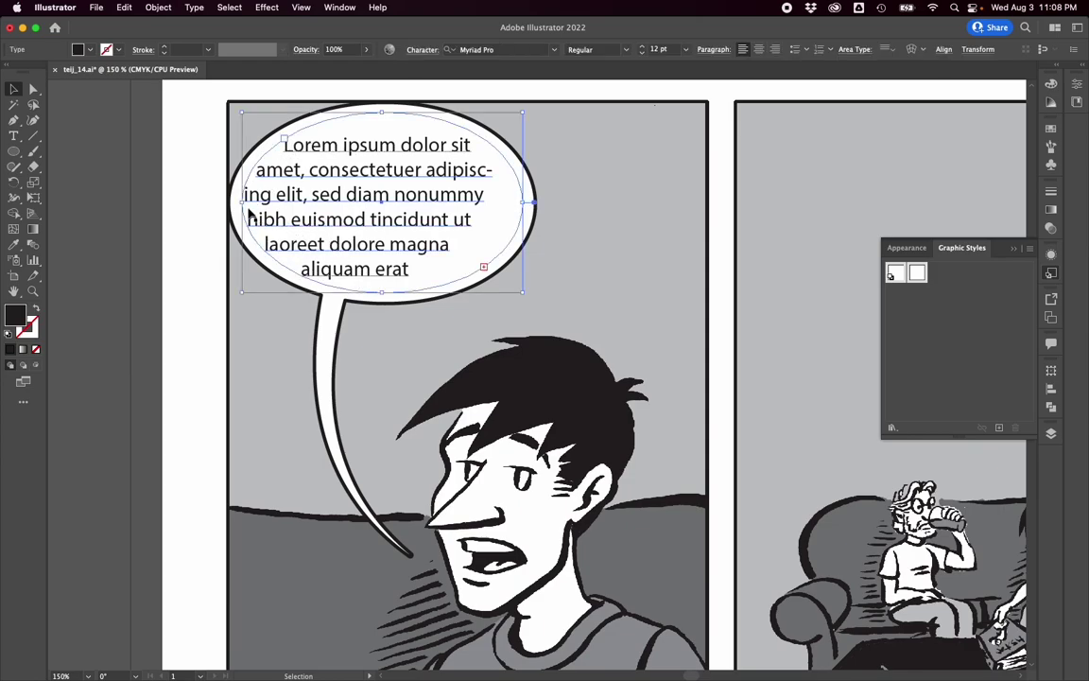
drag(242, 200, 245, 201)
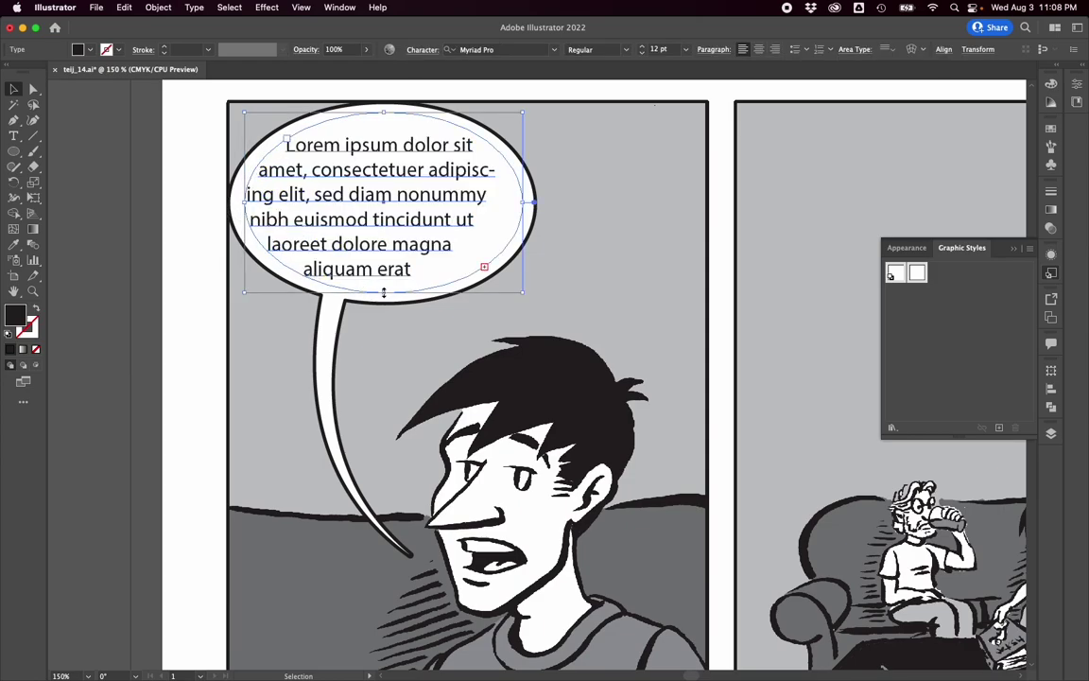
drag(383, 290, 383, 291)
drag(413, 238, 414, 241)
click(629, 218)
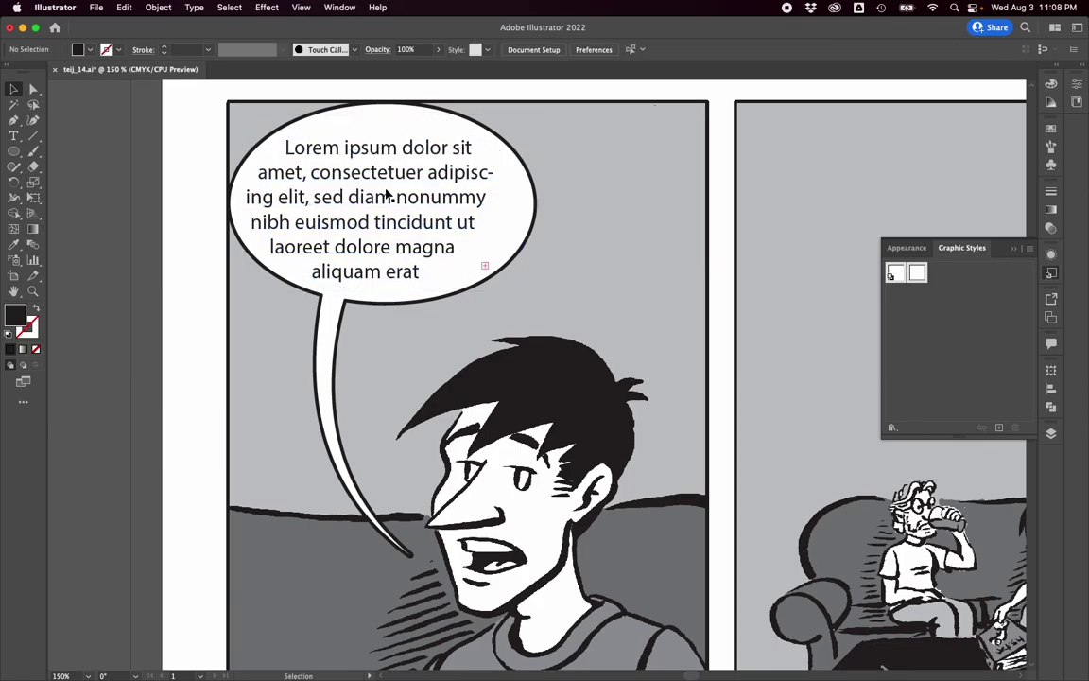
Select all of the balloon's Lorem ipsum placeholder text.
double_click(387, 193)
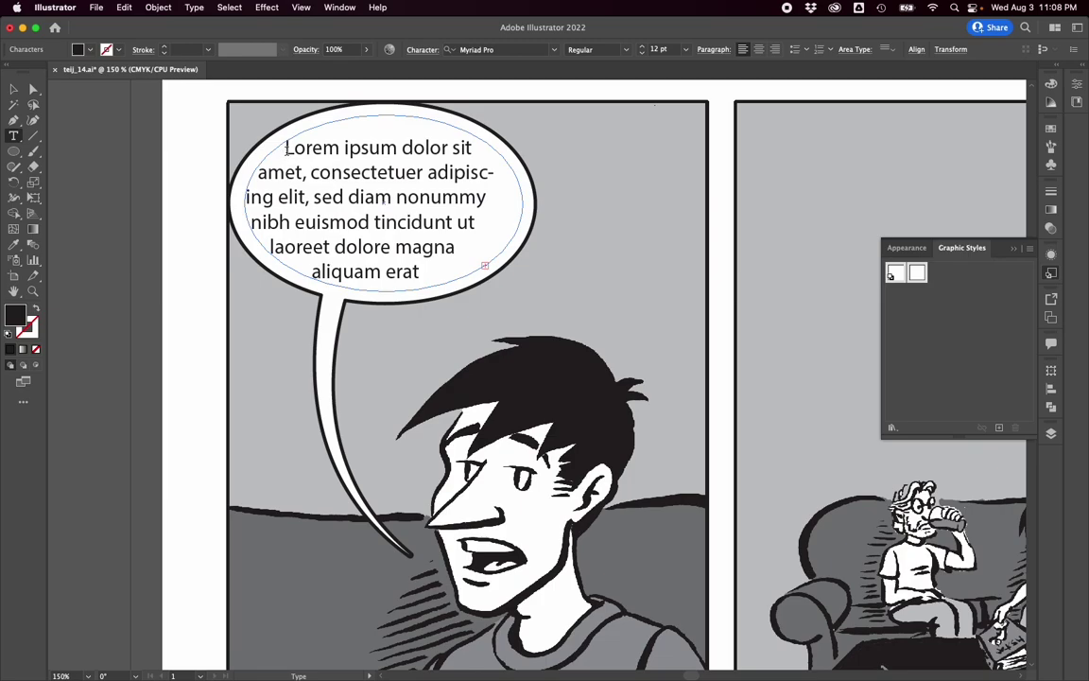
drag(286, 149, 508, 284)
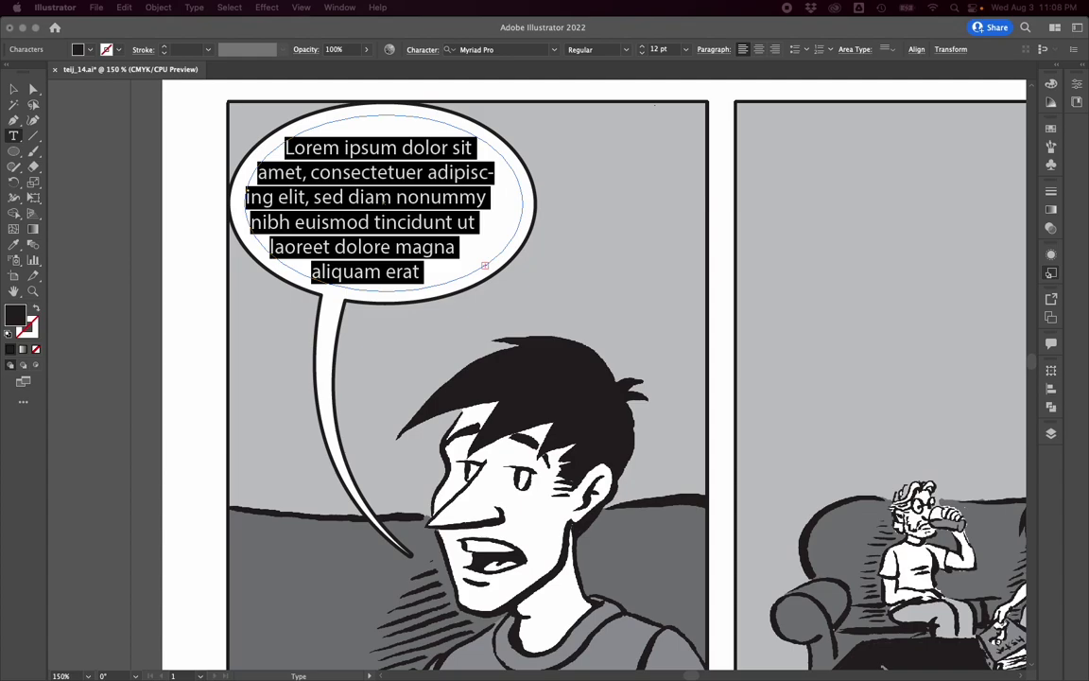
click(363, 209)
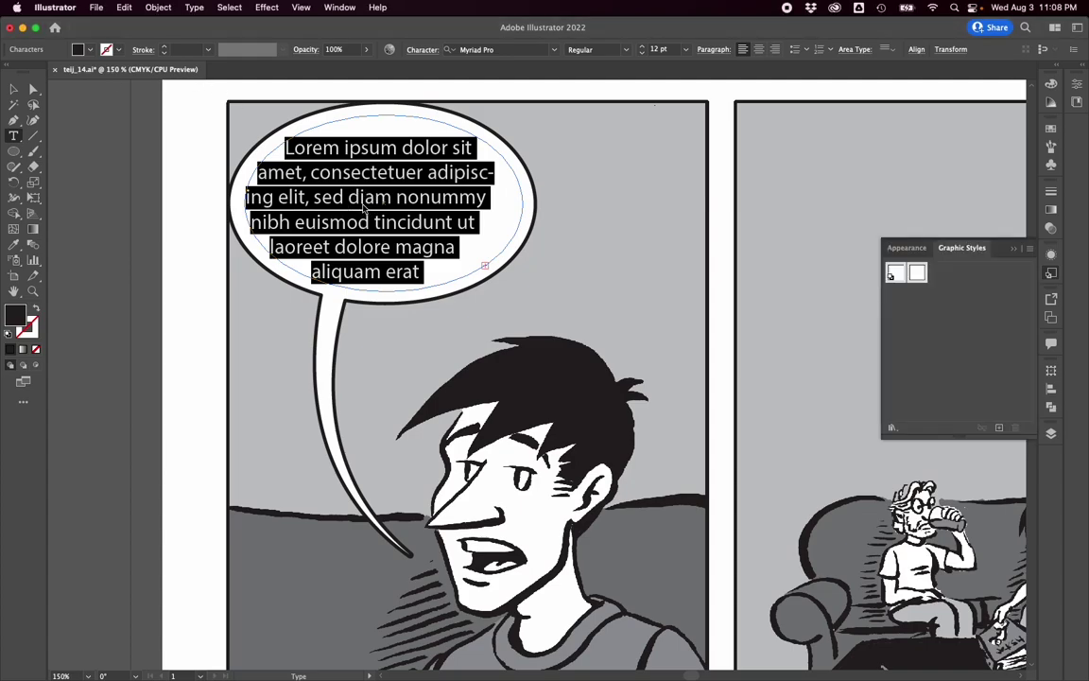
click(363, 209)
double_click(363, 198)
triple_click(363, 186)
Paste 'Pffft! More like retail sales life was too much!' and center-align its lines.
key(super)
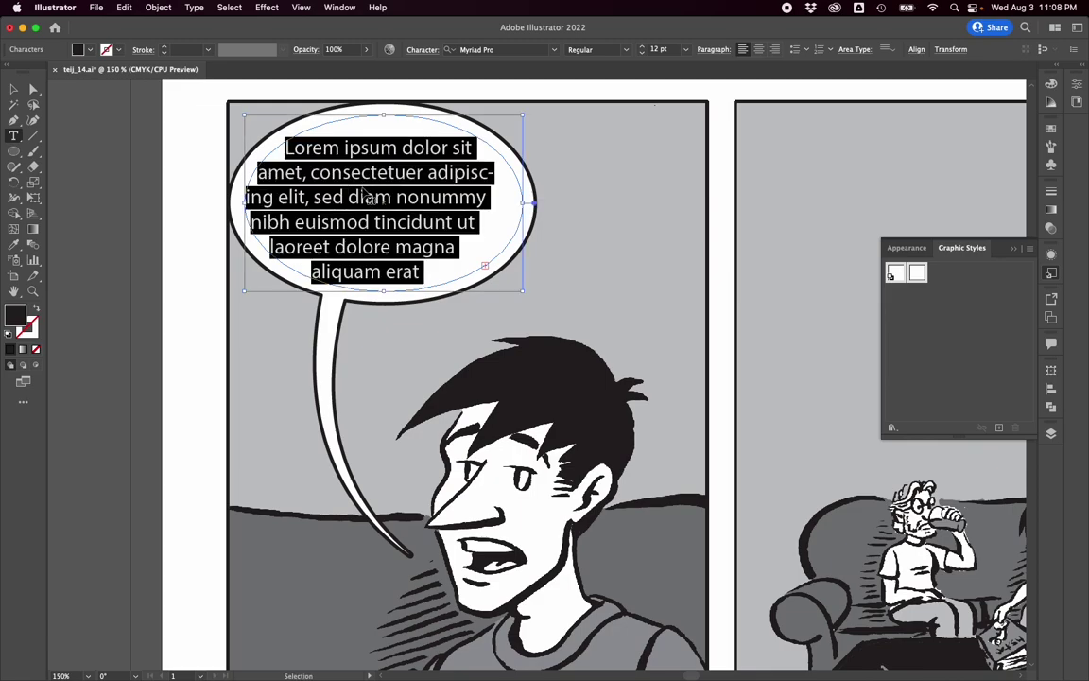
text(Pffft! More like retail sales life was too much!)
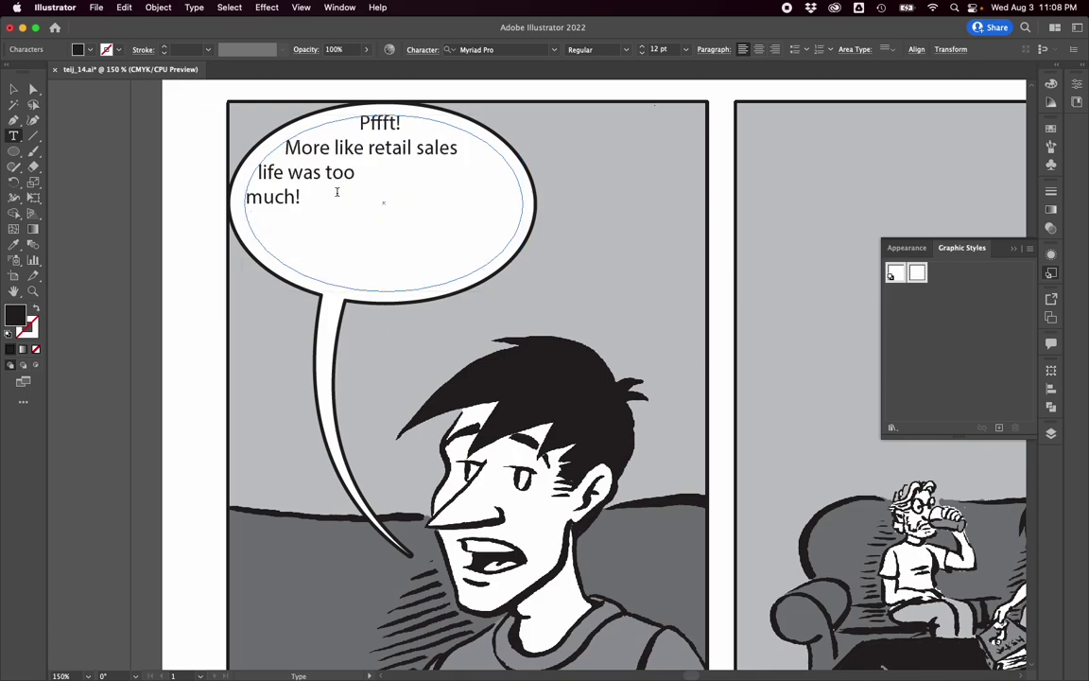
drag(308, 201, 258, 115)
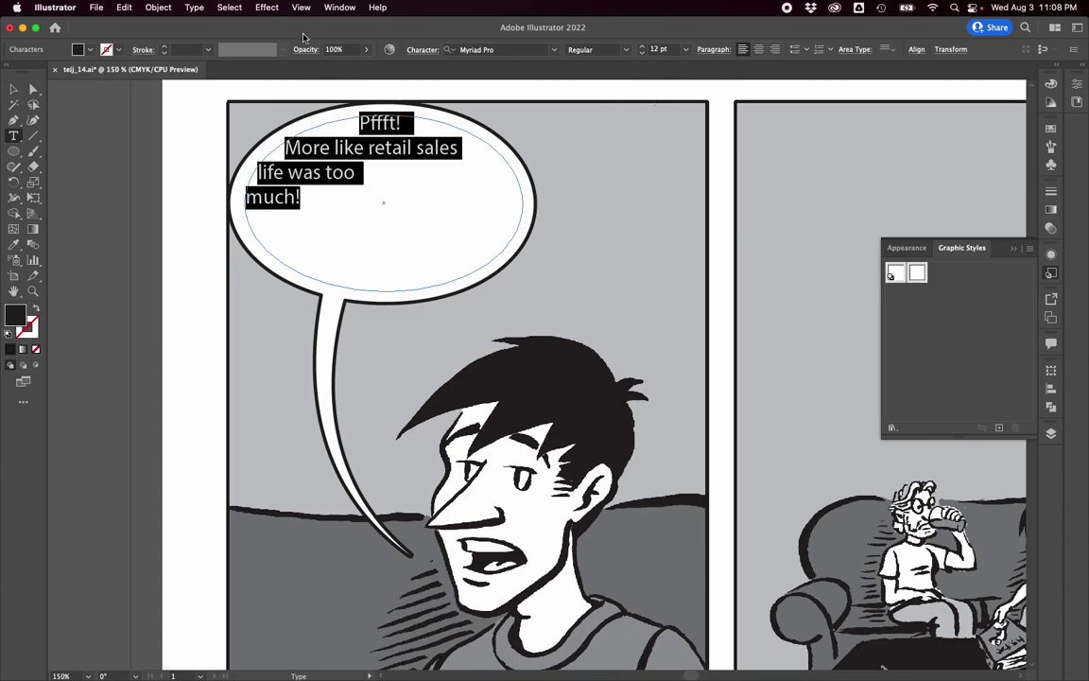
click(759, 50)
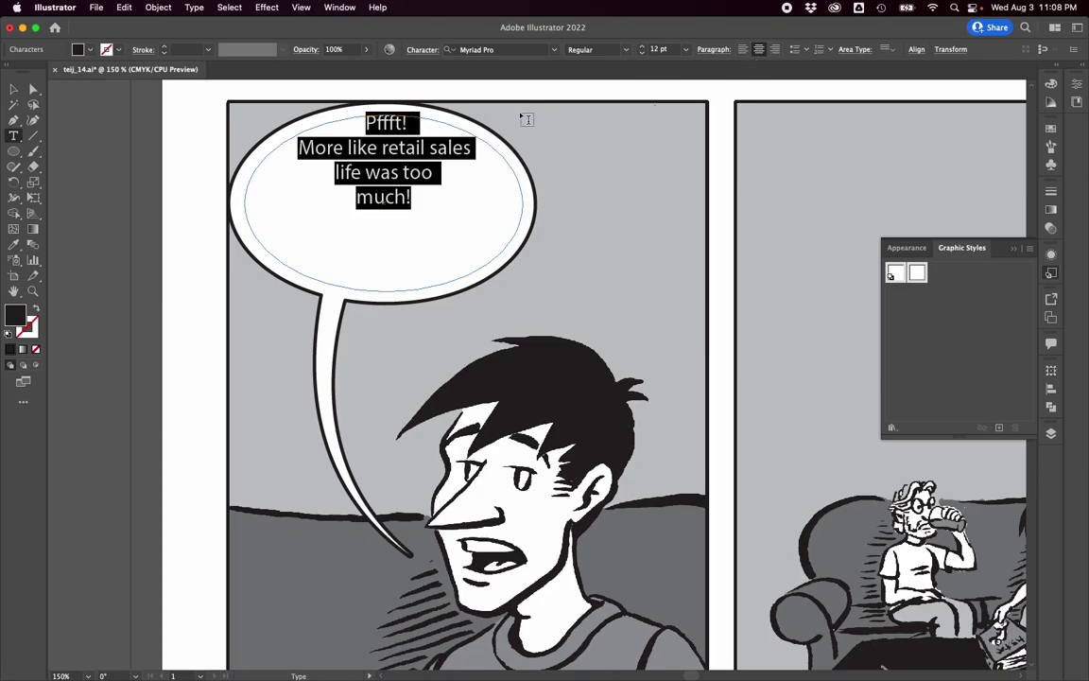
Change the dialogue's font from Myriad Pro to CCFaceFront using the Control bar font list.
click(554, 50)
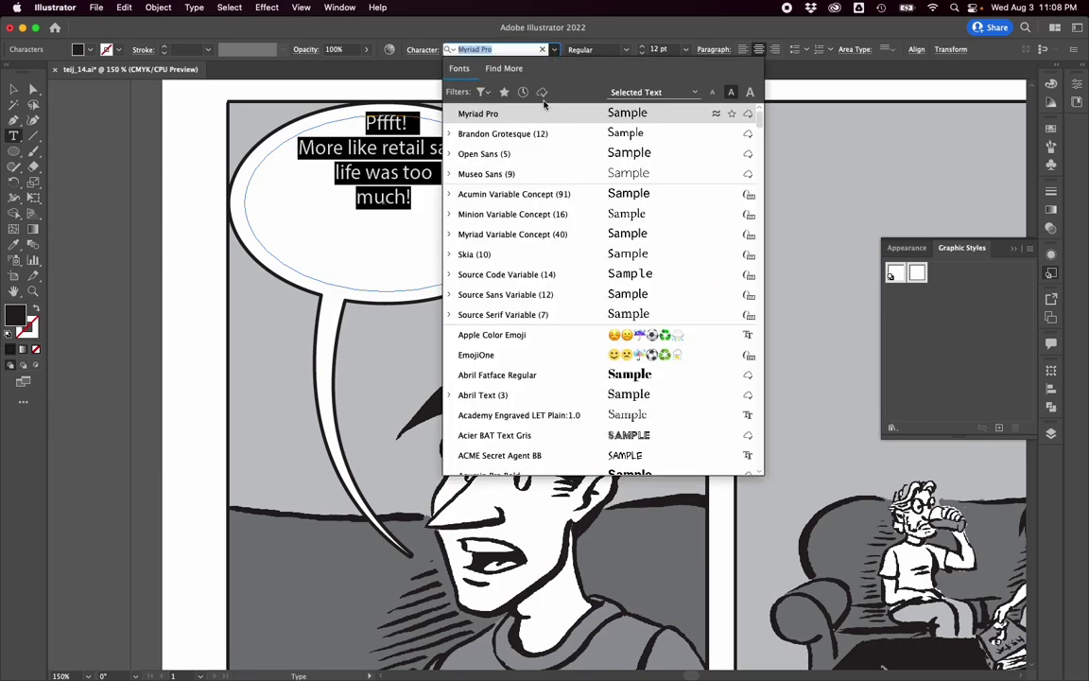
scroll(515, 214, down, 5)
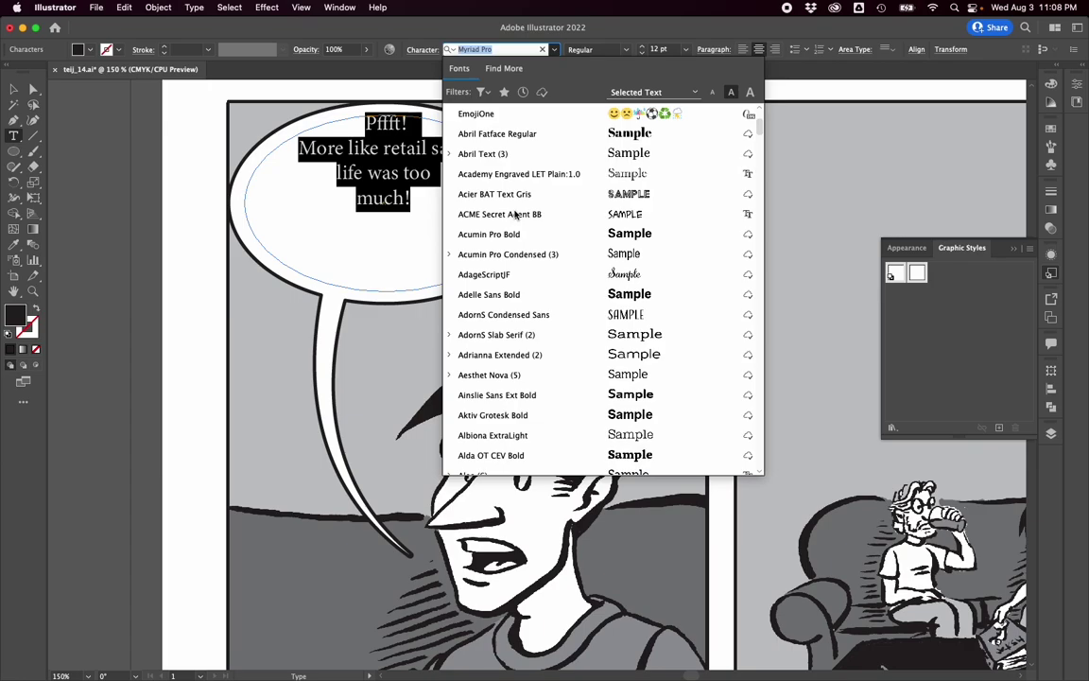
scroll(516, 216, up, 6)
scroll(516, 216, down, 5)
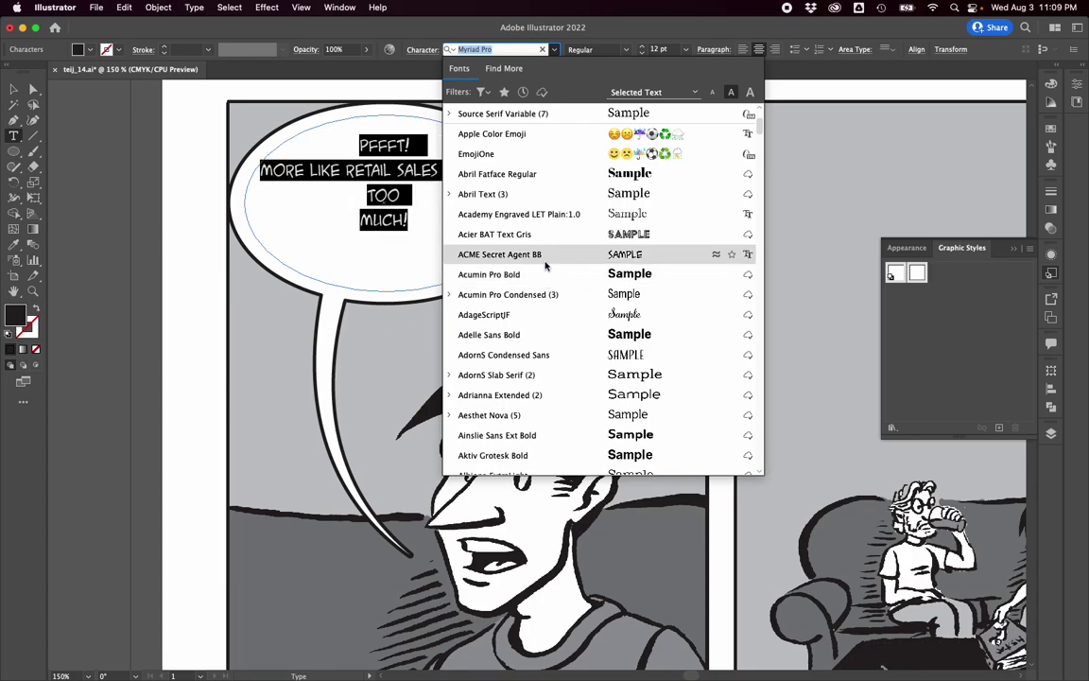
scroll(546, 266, down, 15)
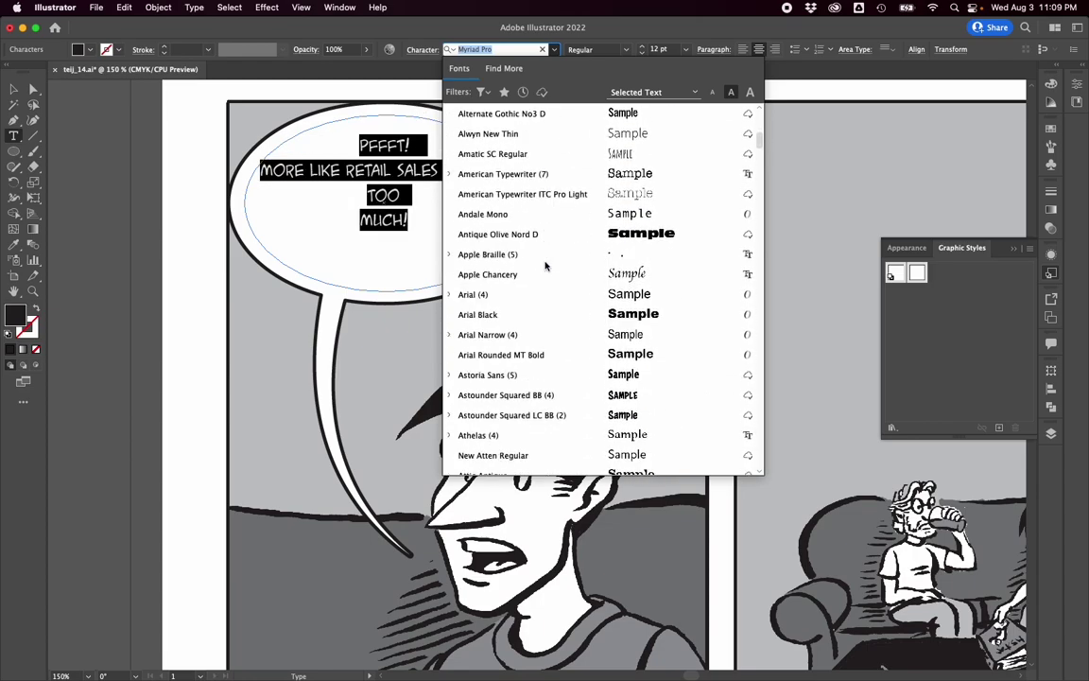
scroll(545, 267, down, 20)
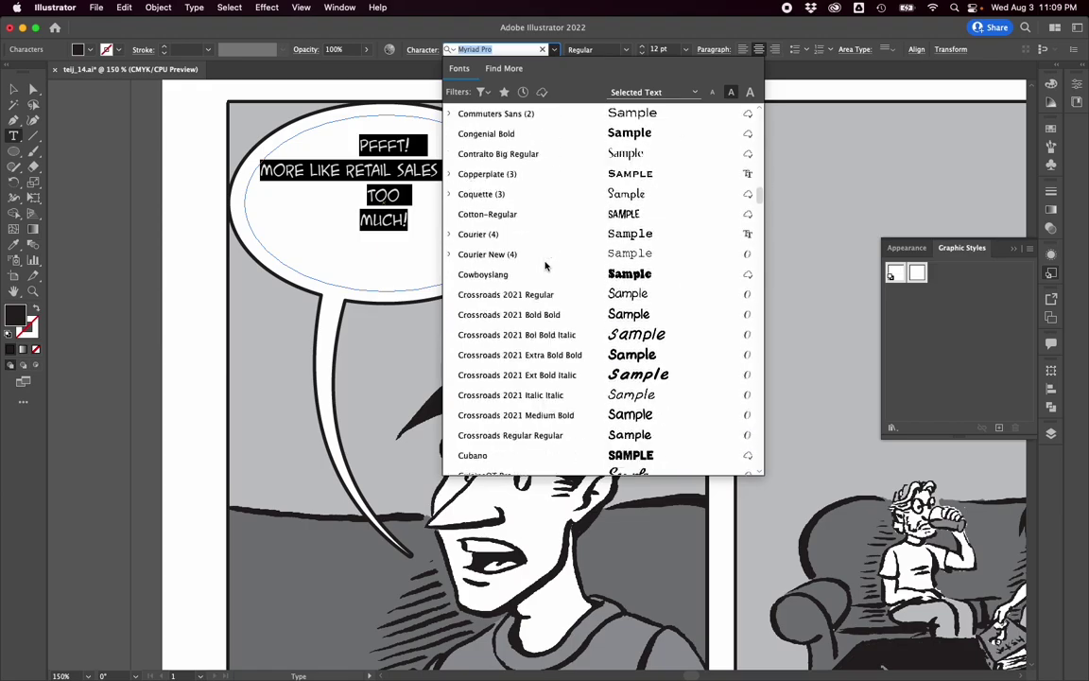
scroll(545, 266, up, 15)
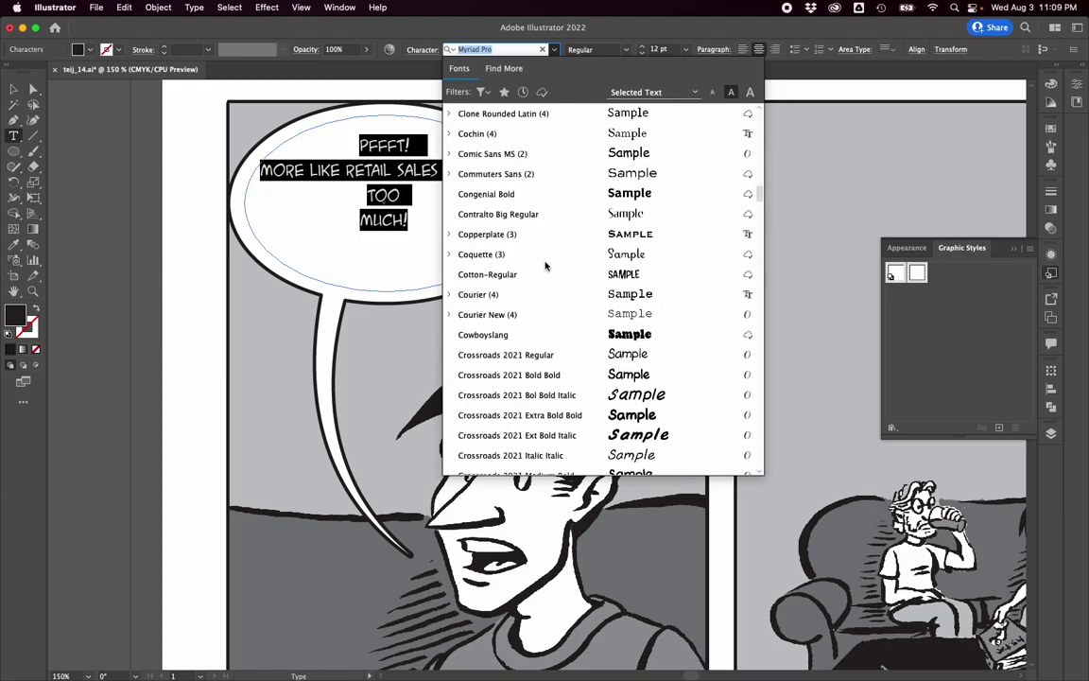
scroll(546, 267, up, 3)
scroll(546, 267, down, 10)
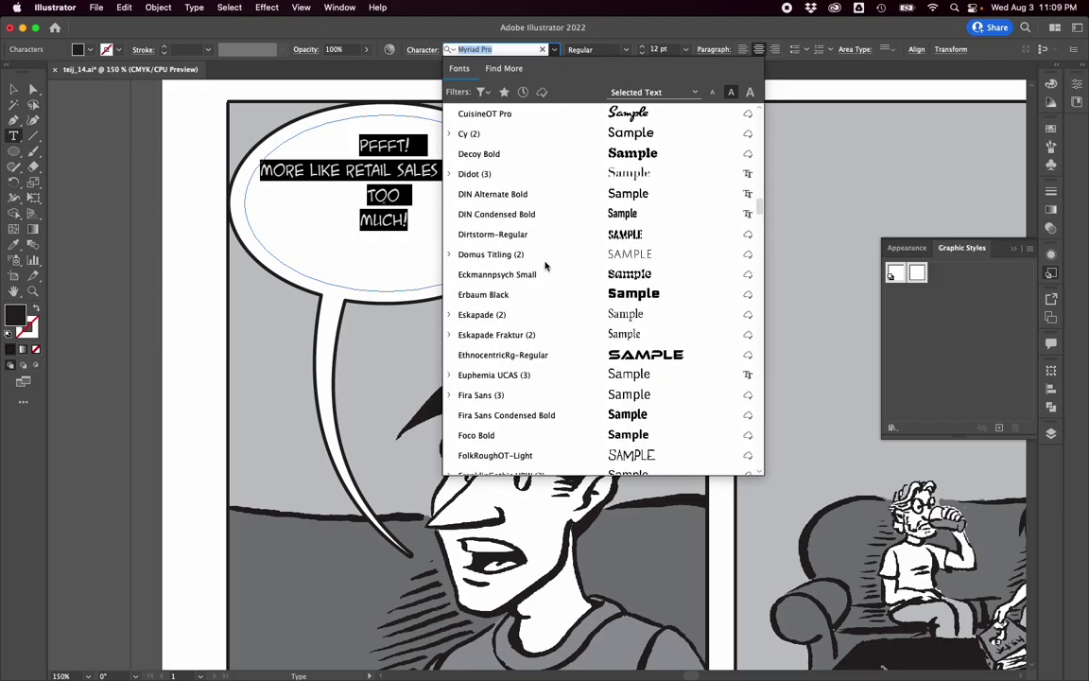
scroll(546, 267, up, 10)
scroll(545, 267, up, 5)
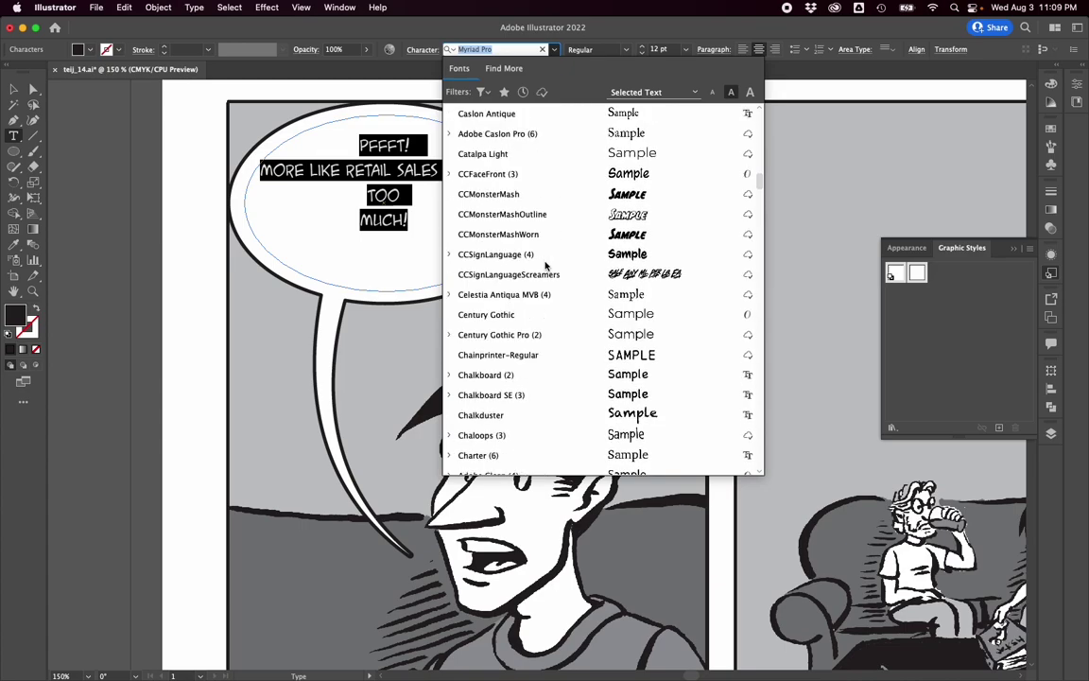
click(498, 177)
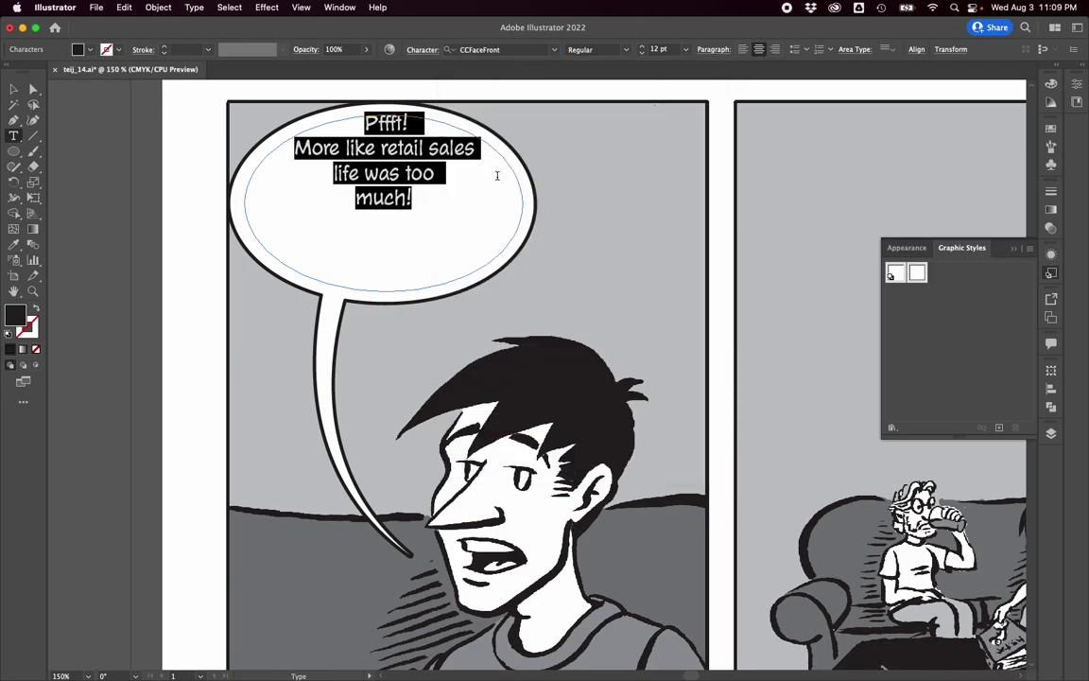
Set the dialogue to 14 pt with 16 pt leading in the Character panel, kerning left at Auto.
click(686, 53)
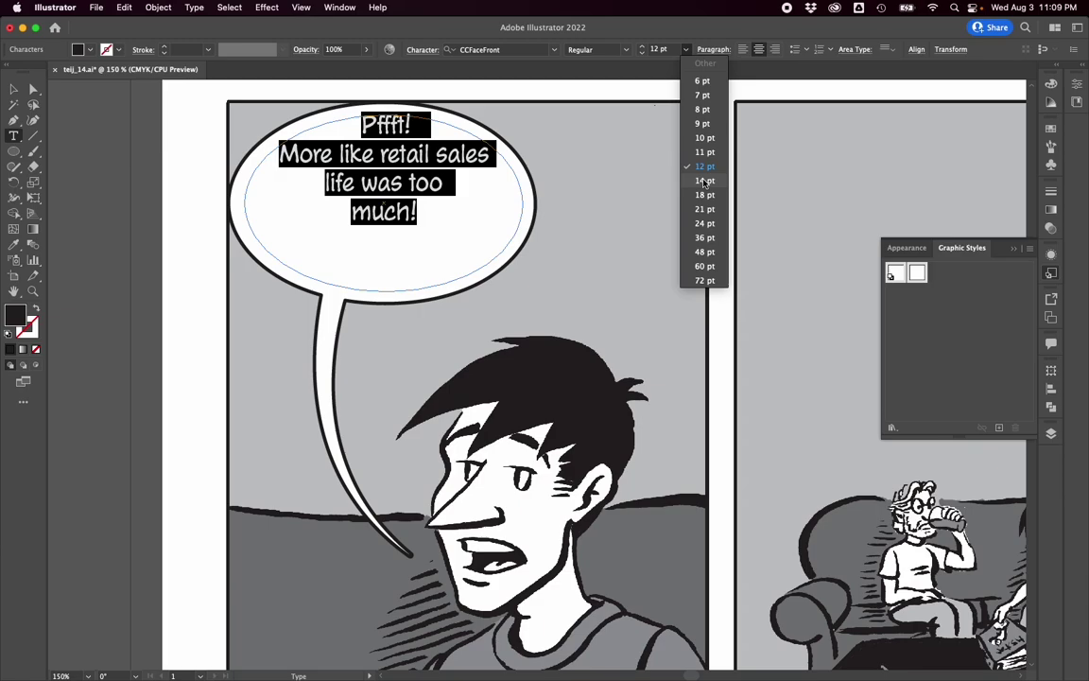
click(704, 181)
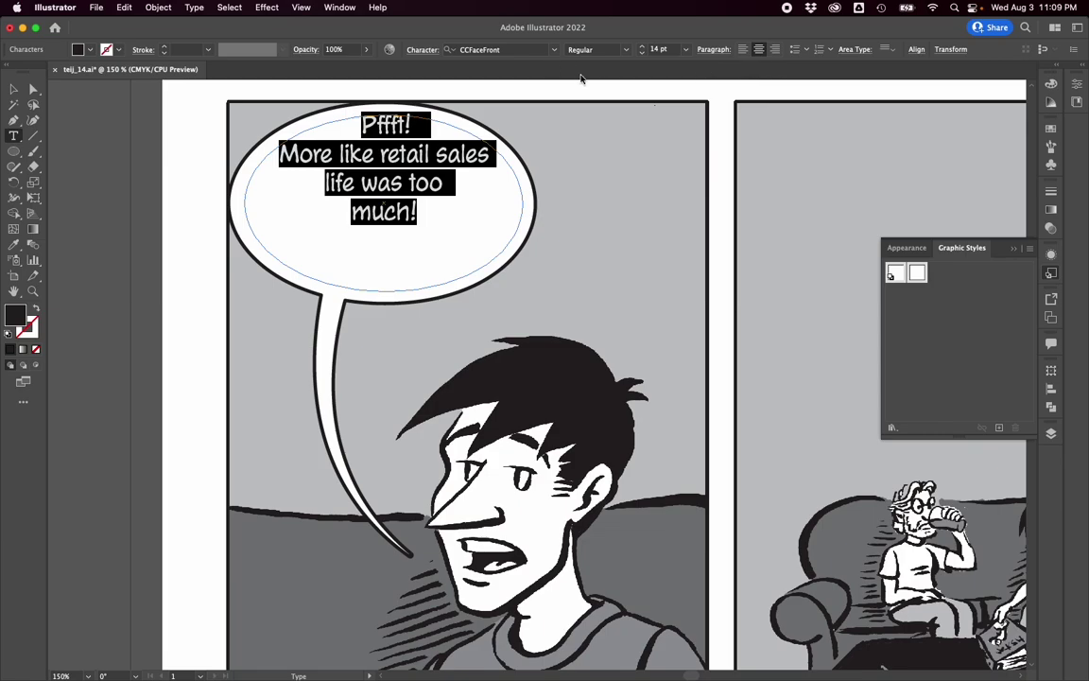
click(422, 50)
key(super)
click(422, 49)
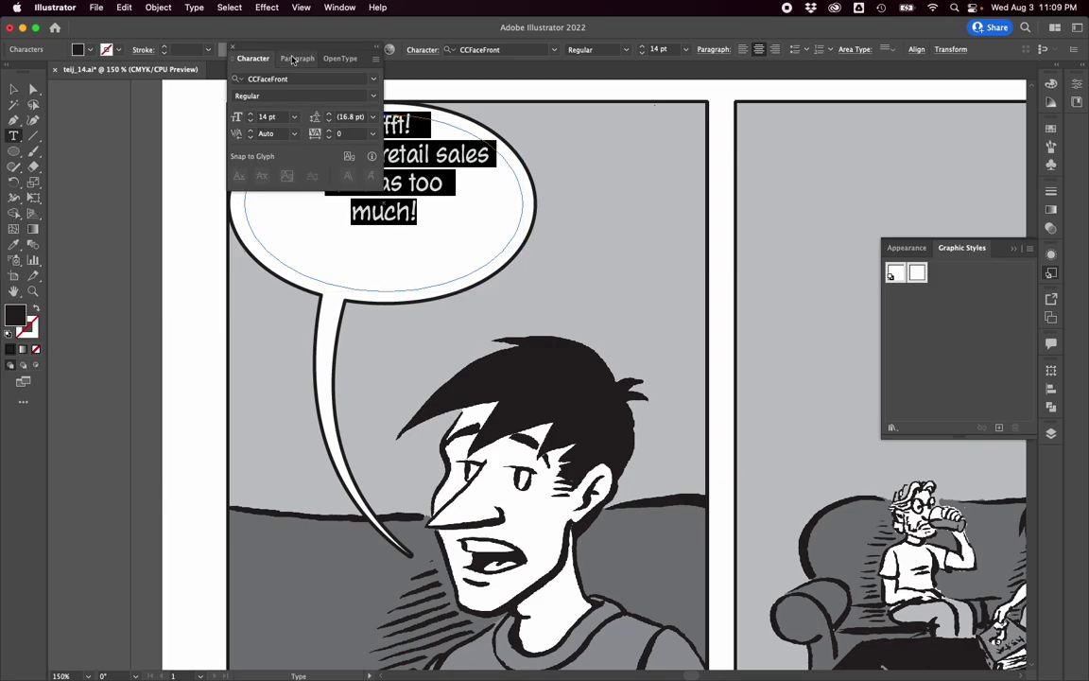
drag(288, 50, 669, 187)
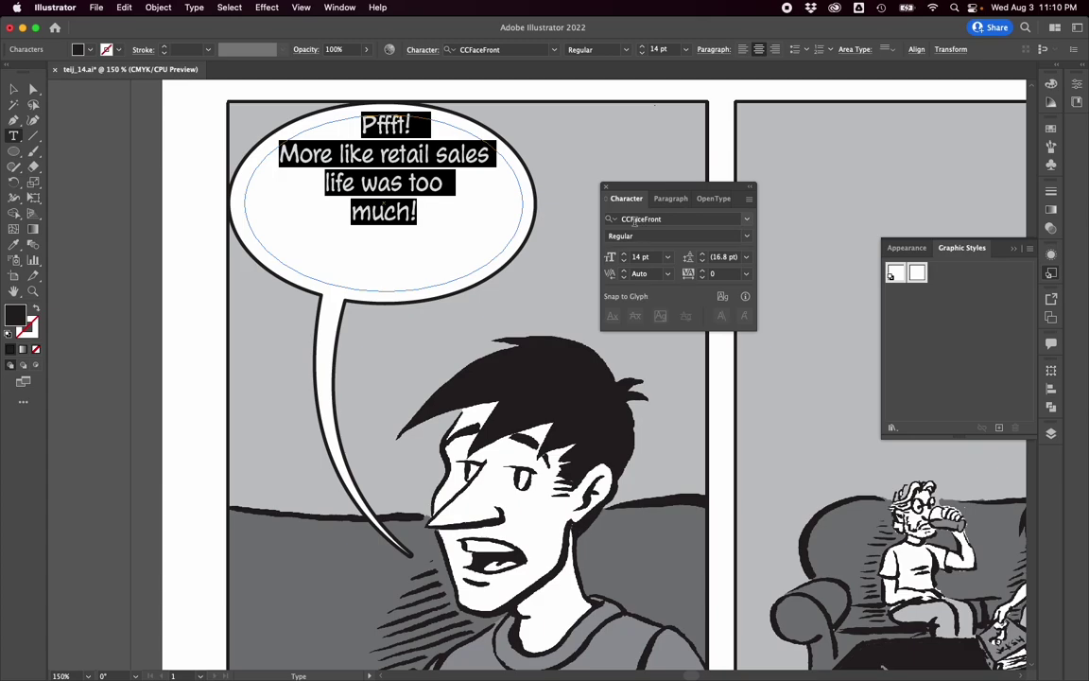
click(718, 258)
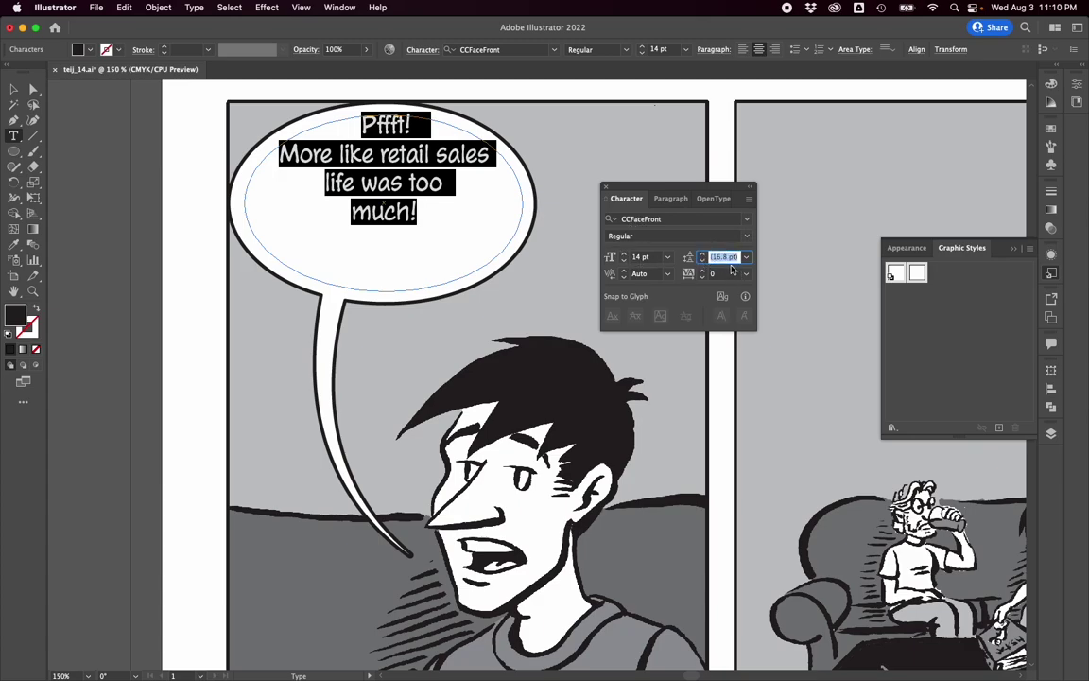
text(16)
key(Tab)
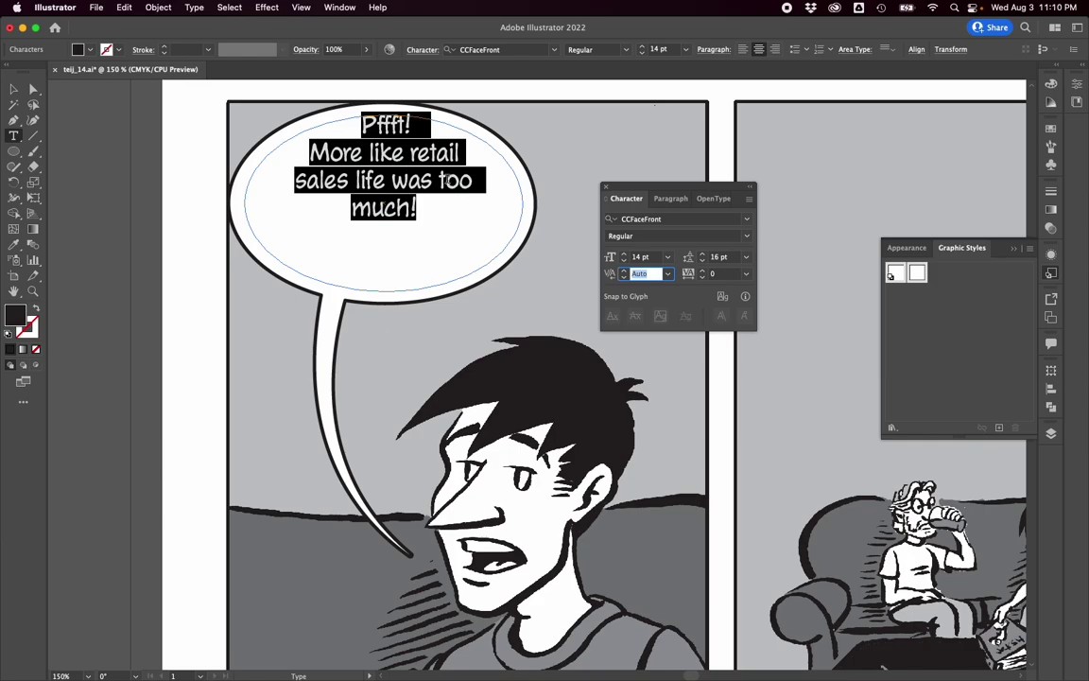
click(602, 191)
key(Right)
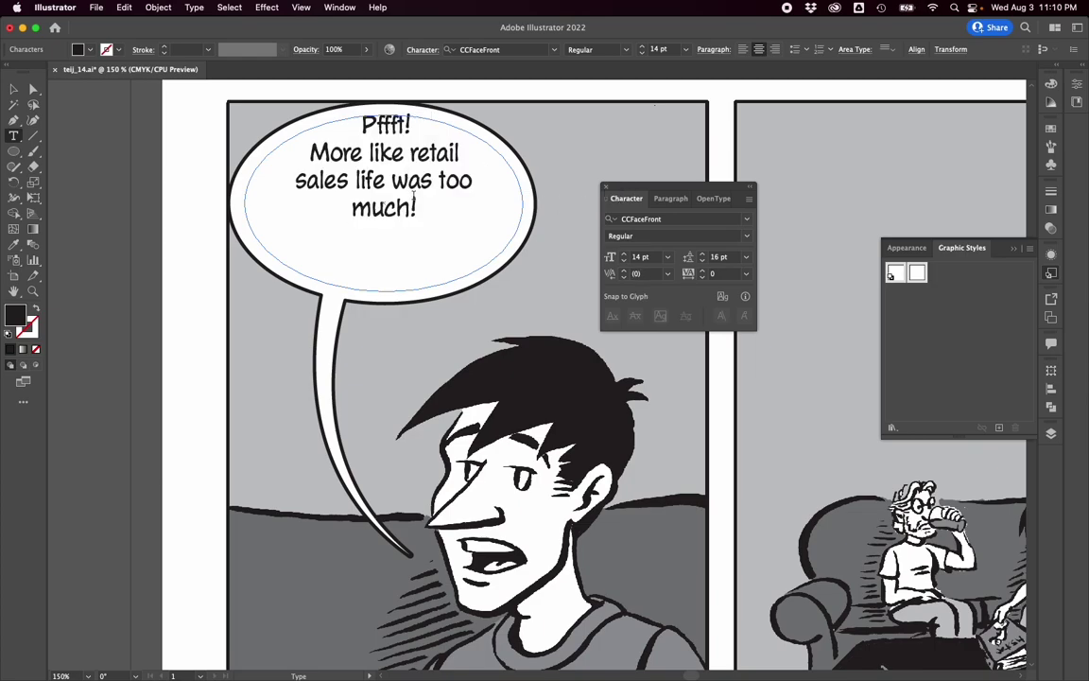
key(super+a)
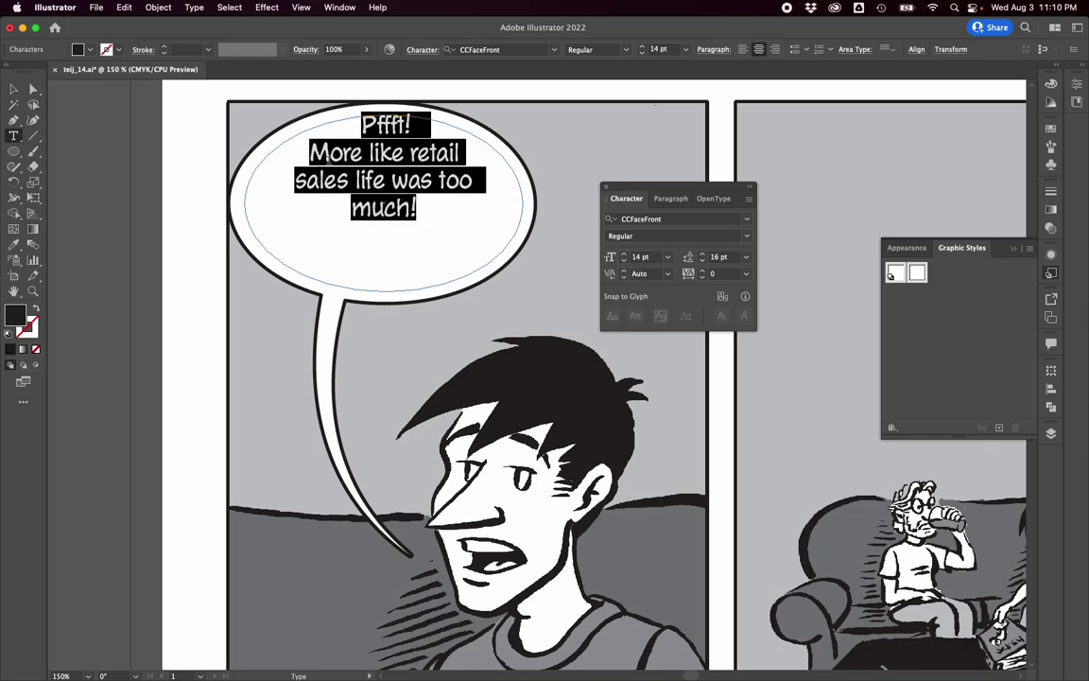
Exit text editing, reselect the dialogue object, and open Type > Area Type Options.
key(Escape)
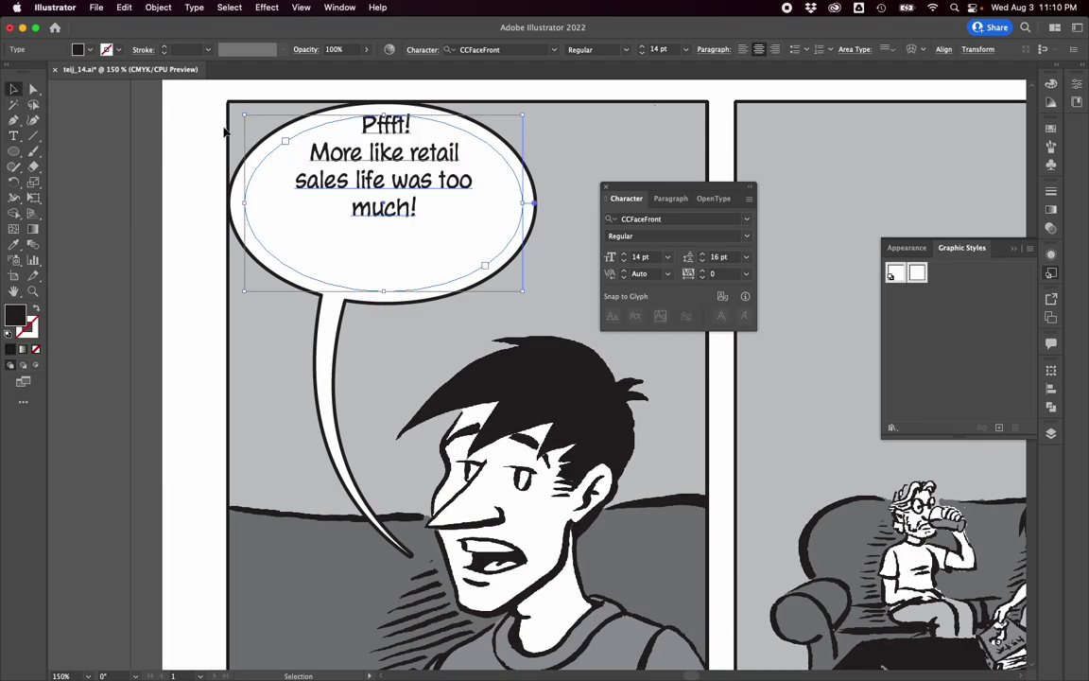
click(477, 95)
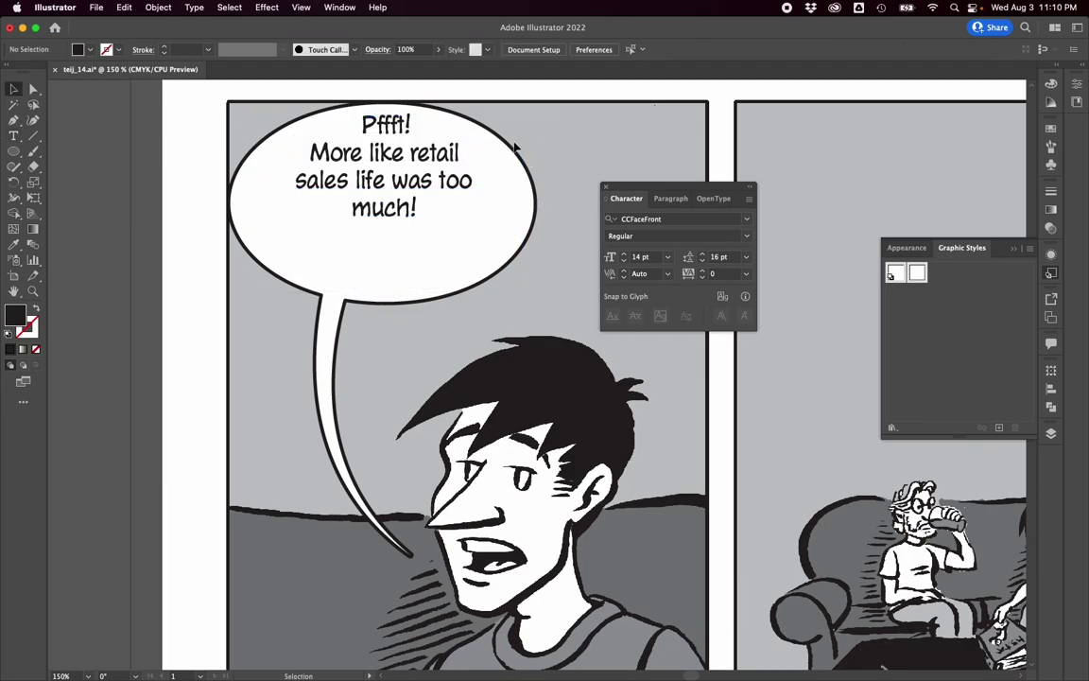
click(413, 157)
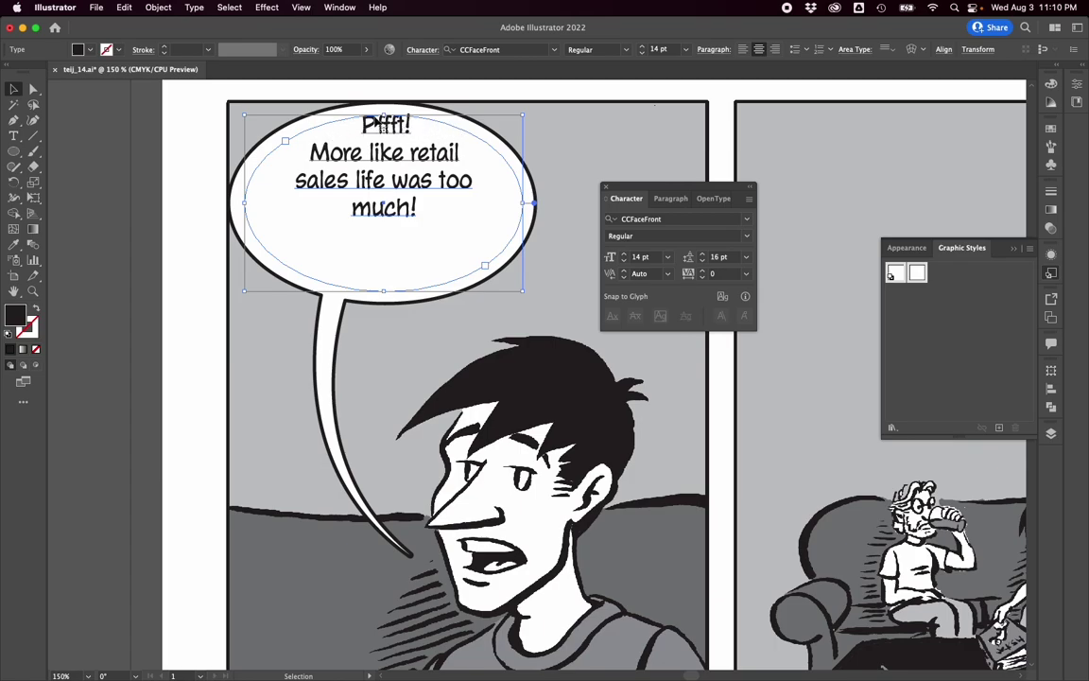
mouse_move(382, 141)
mouse_down()
mouse_move(417, 212)
mouse_move(430, 204)
mouse_move(373, 138)
mouse_move(379, 132)
mouse_up()
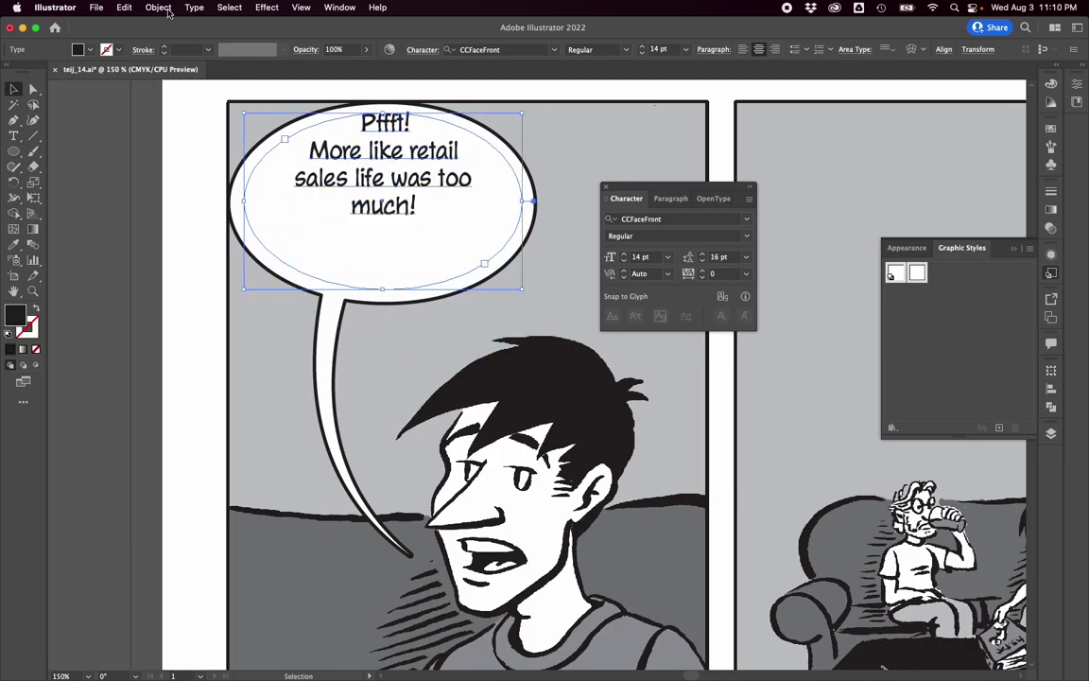
click(193, 8)
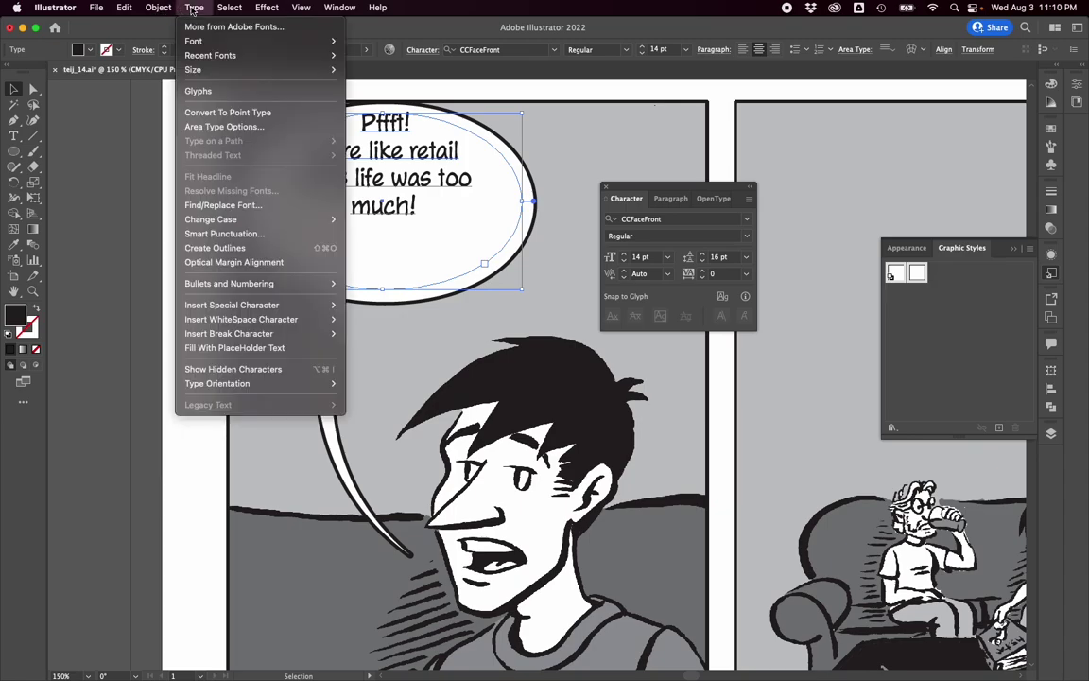
click(193, 8)
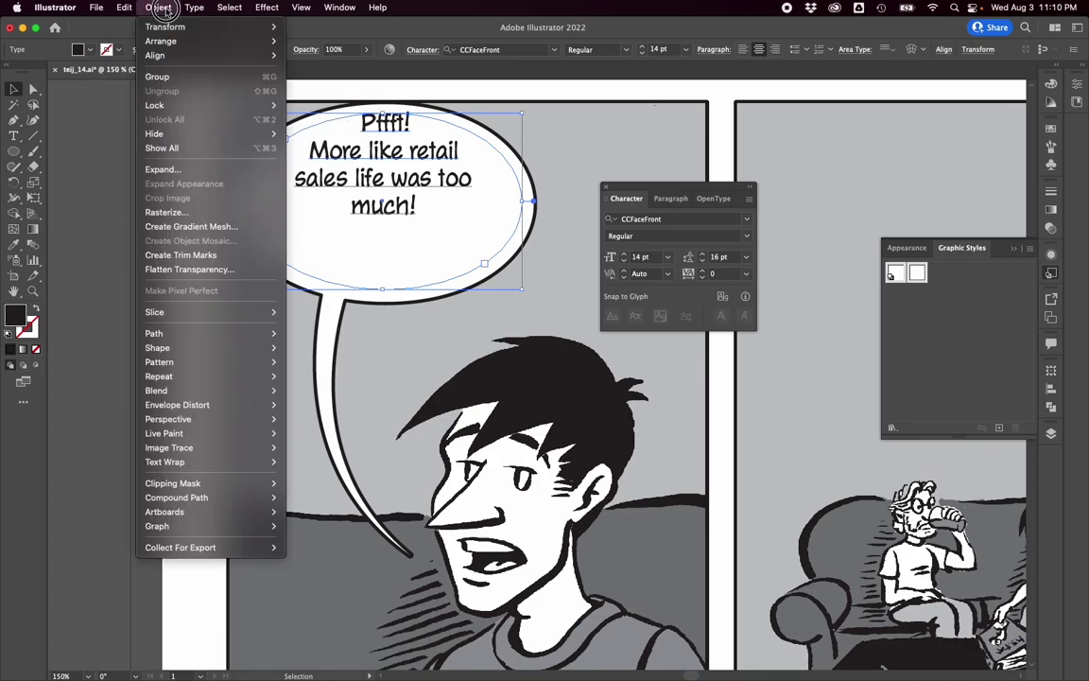
mouse_move(194, 8)
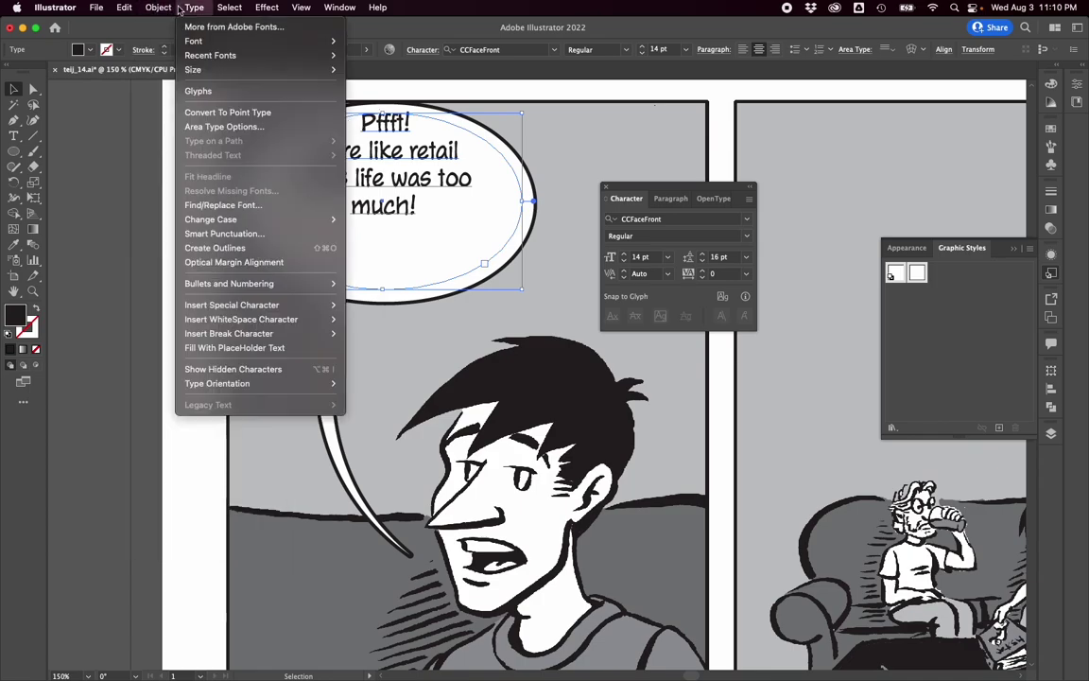
click(232, 131)
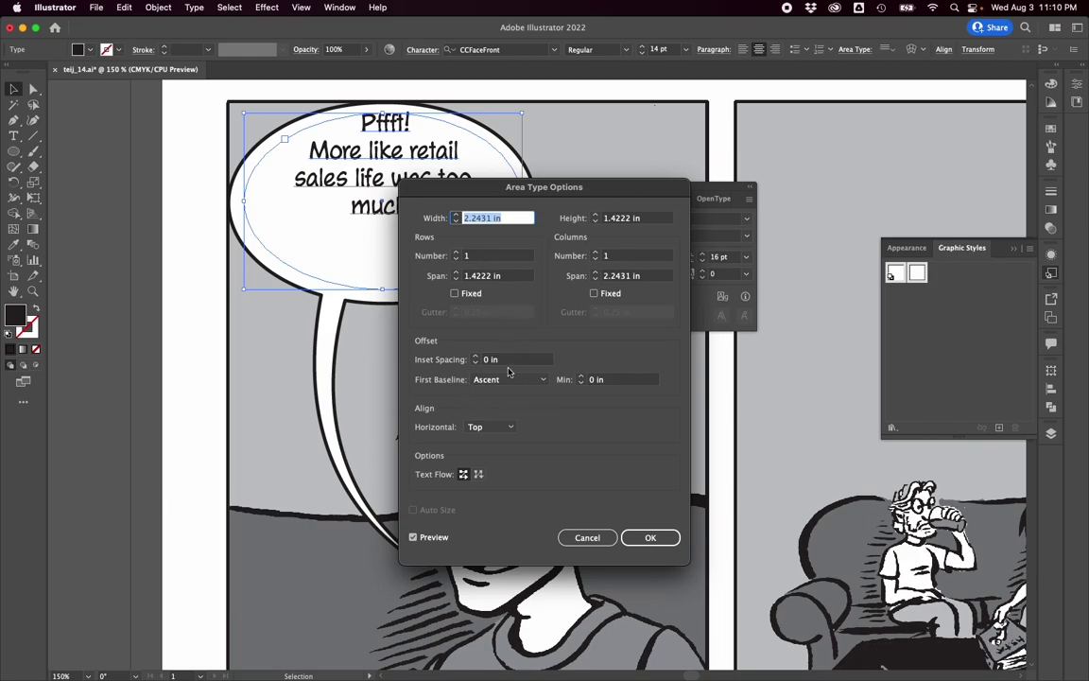
Set area type Align to Center with Inset Spacing at 0 in and confirm.
click(511, 427)
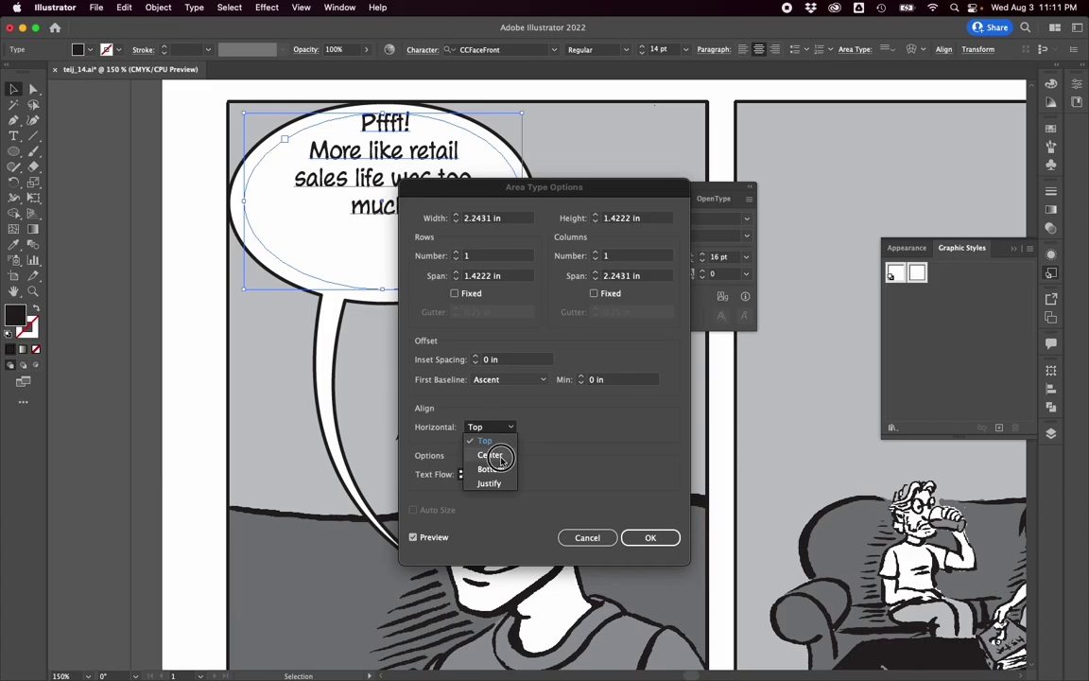
click(500, 456)
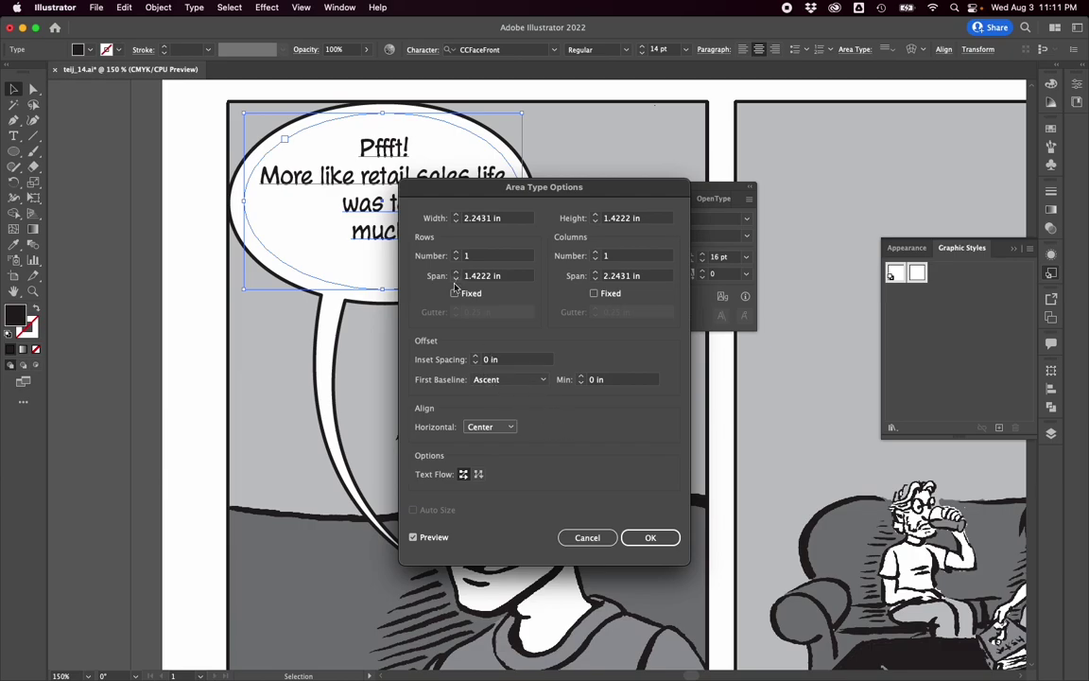
click(476, 356)
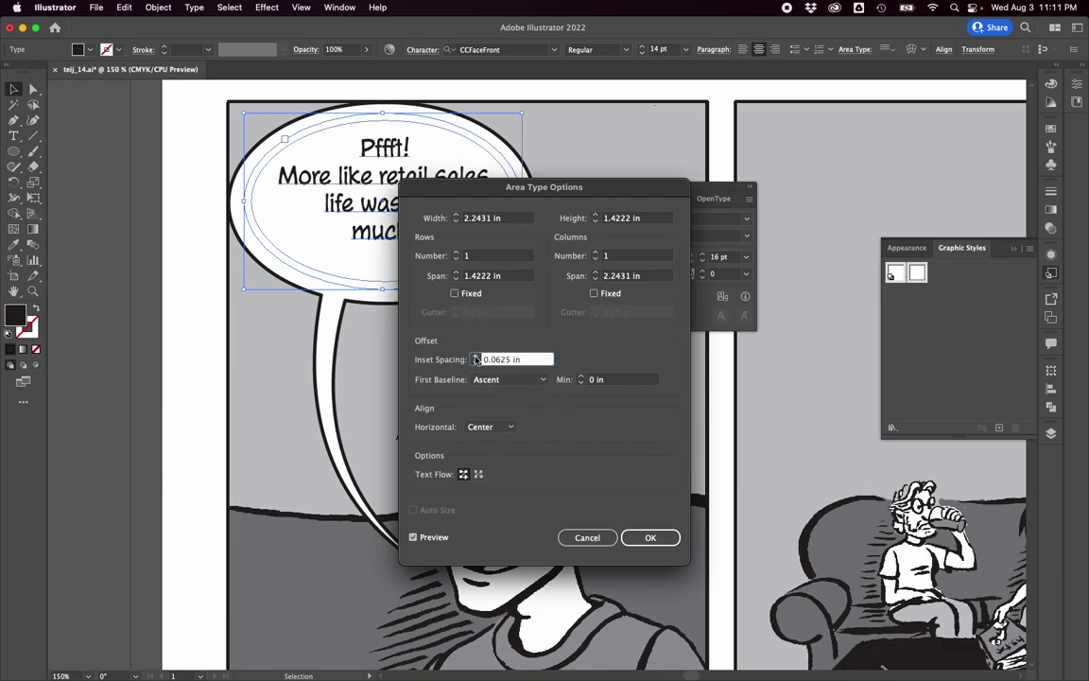
key(Down)
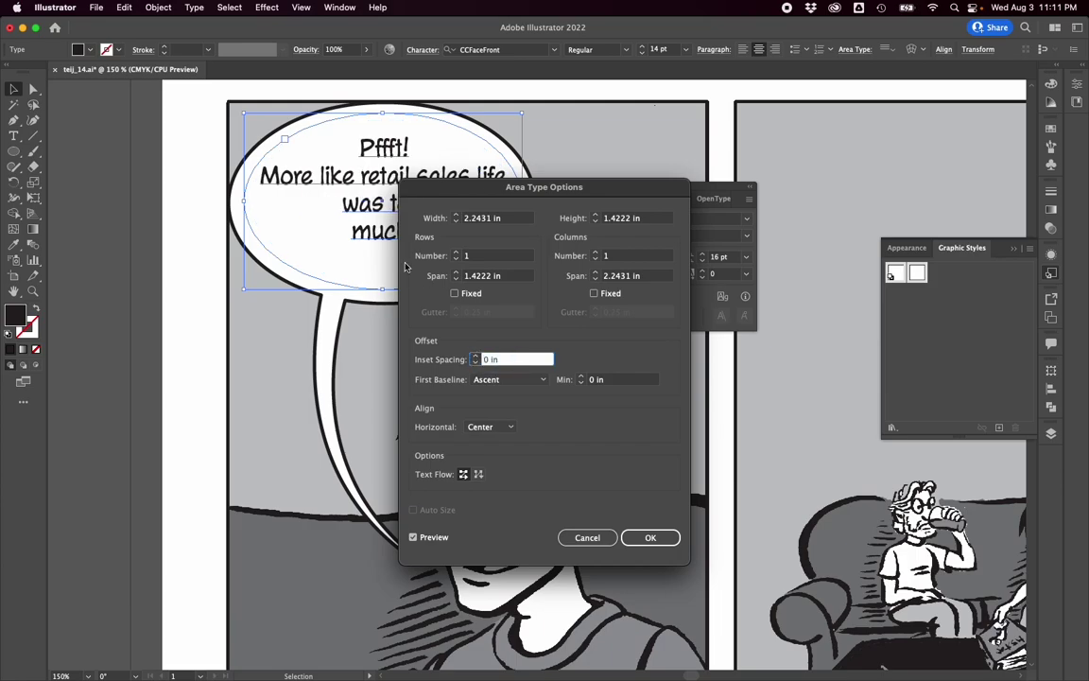
click(660, 539)
Close Area Type Options, then raise the text box's bottom edge and reposition it inside the balloon.
click(650, 538)
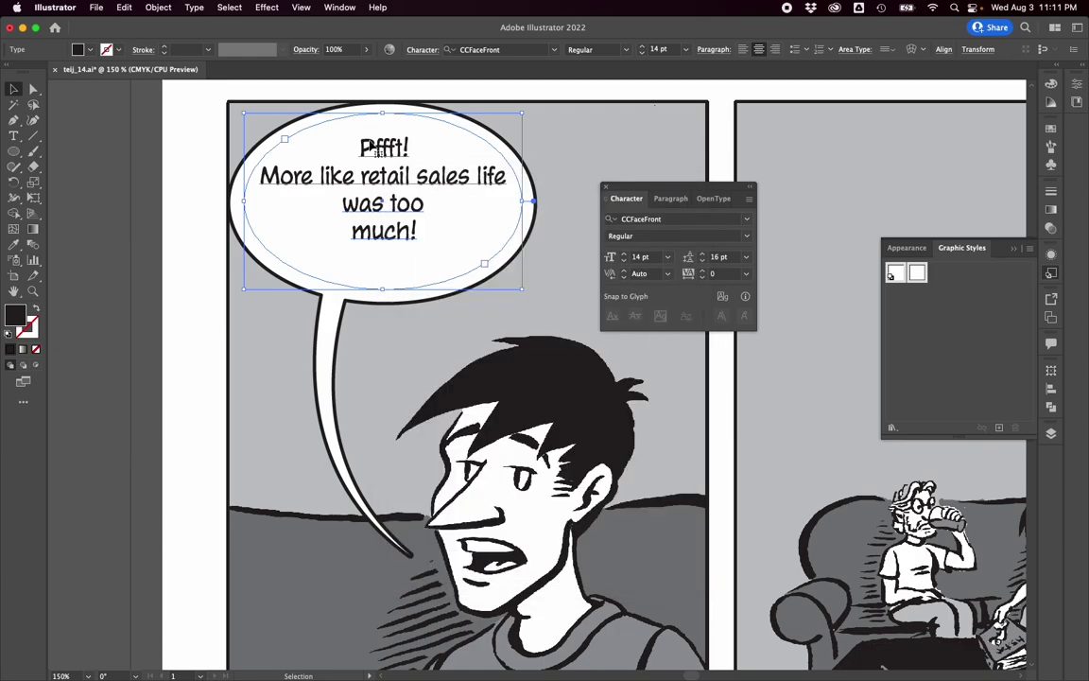
drag(382, 289, 382, 242)
drag(389, 175, 385, 197)
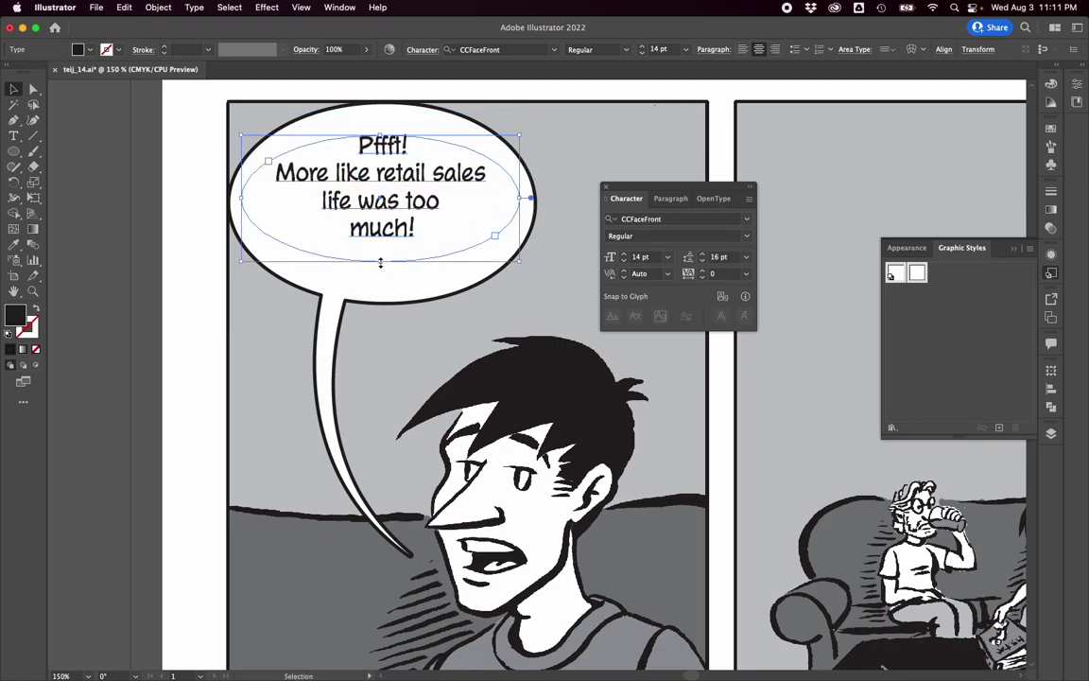
drag(379, 262, 379, 265)
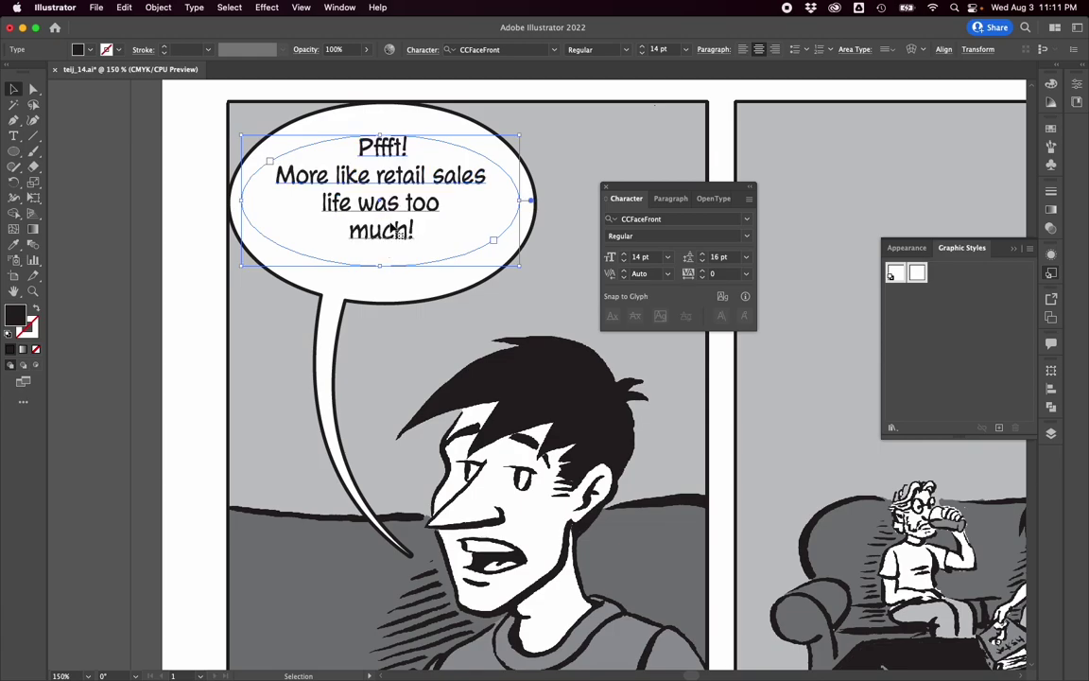
click(353, 116)
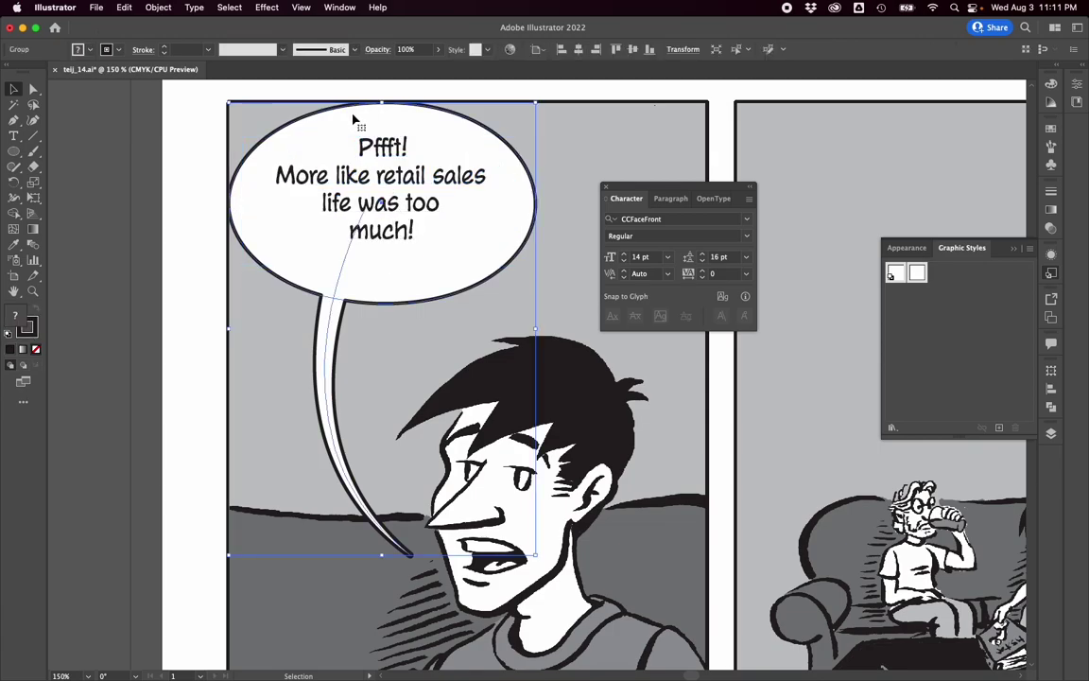
Reselect the dialogue object and select all of its text for editing.
click(348, 150)
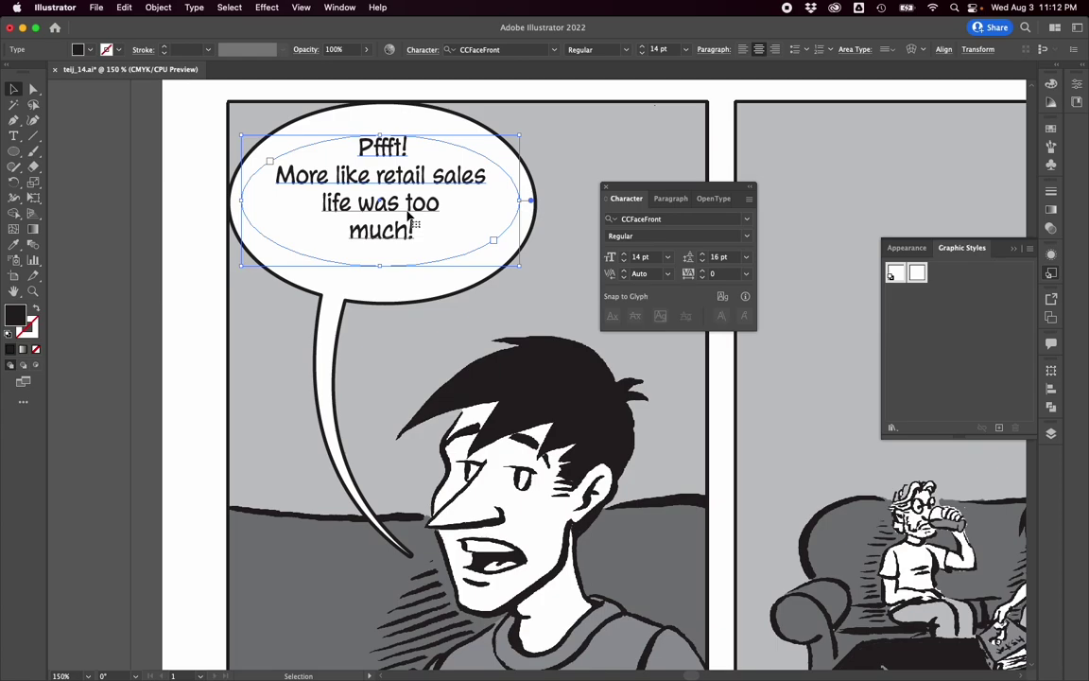
double_click(403, 232)
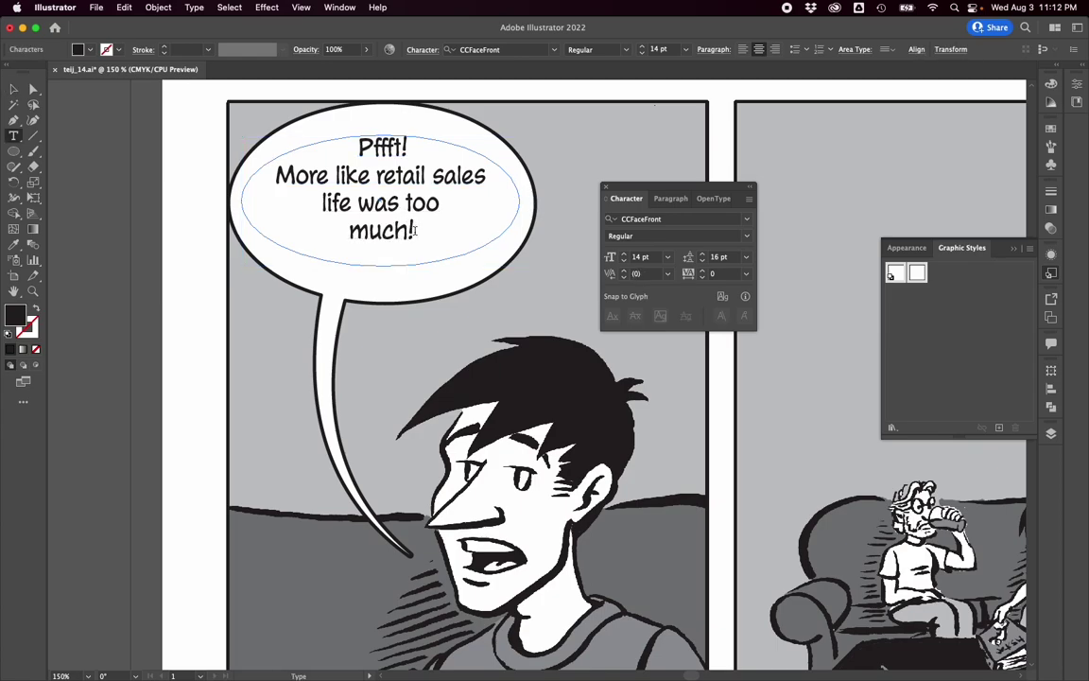
drag(413, 232, 304, 152)
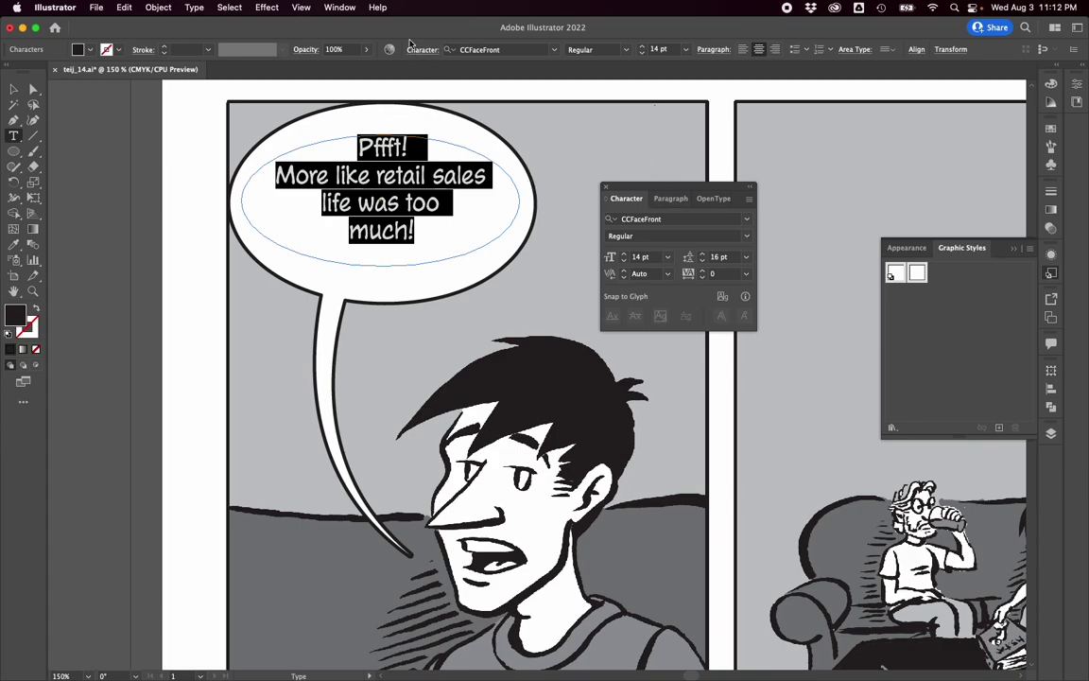
Show the Paragraph Styles panel from Window > Type and move it aside.
click(341, 8)
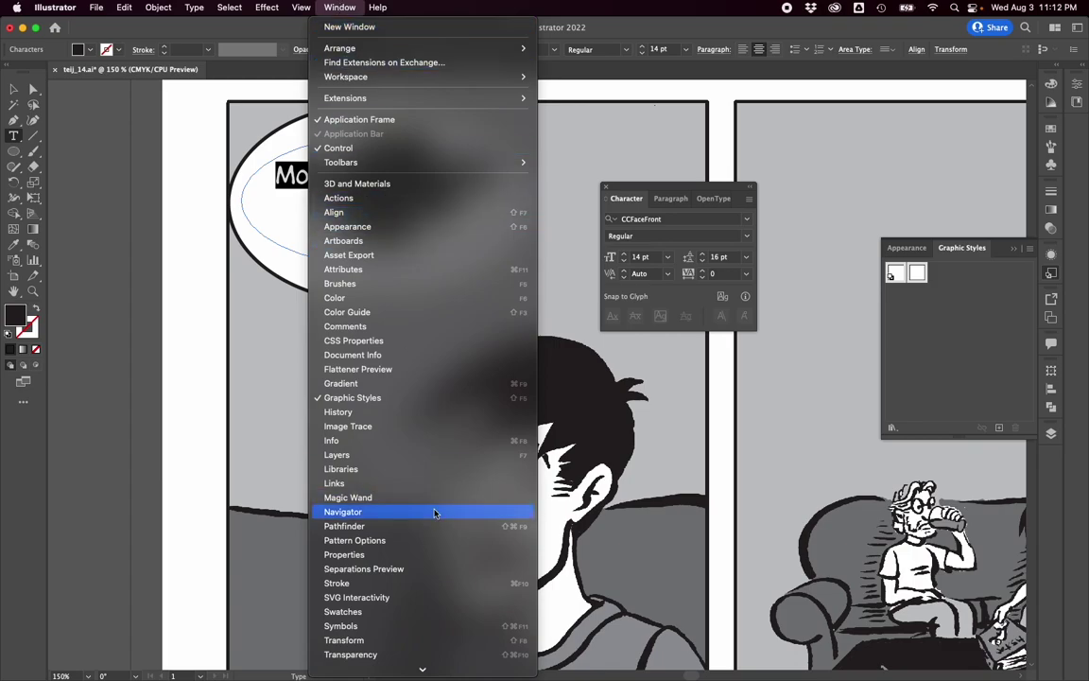
scroll(455, 602, down, 3)
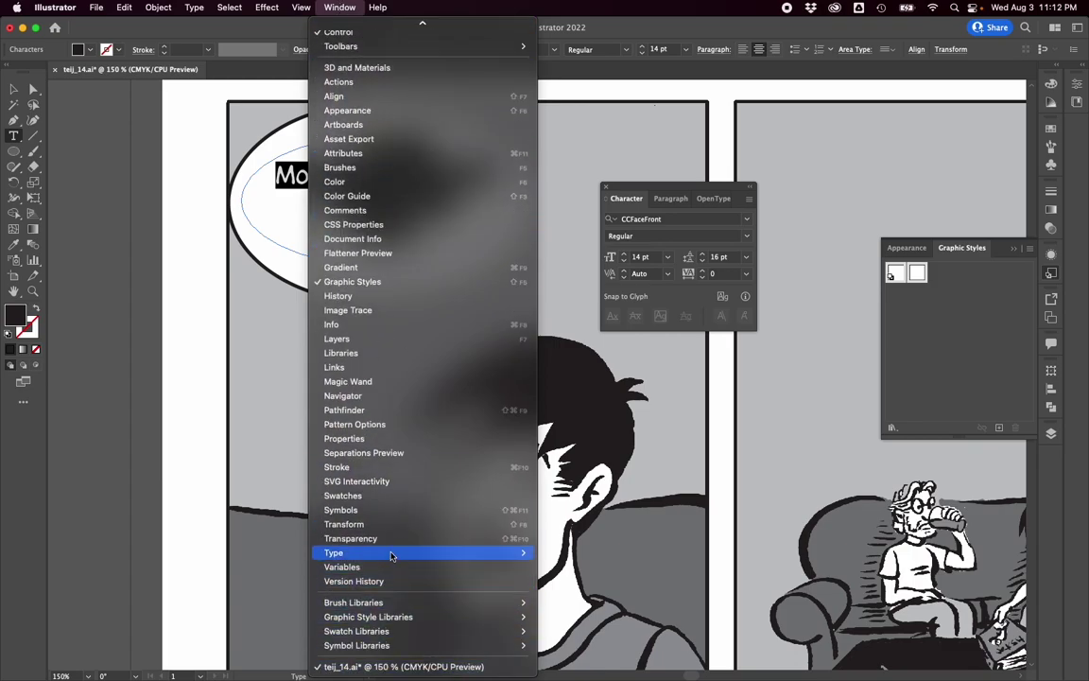
mouse_move(388, 556)
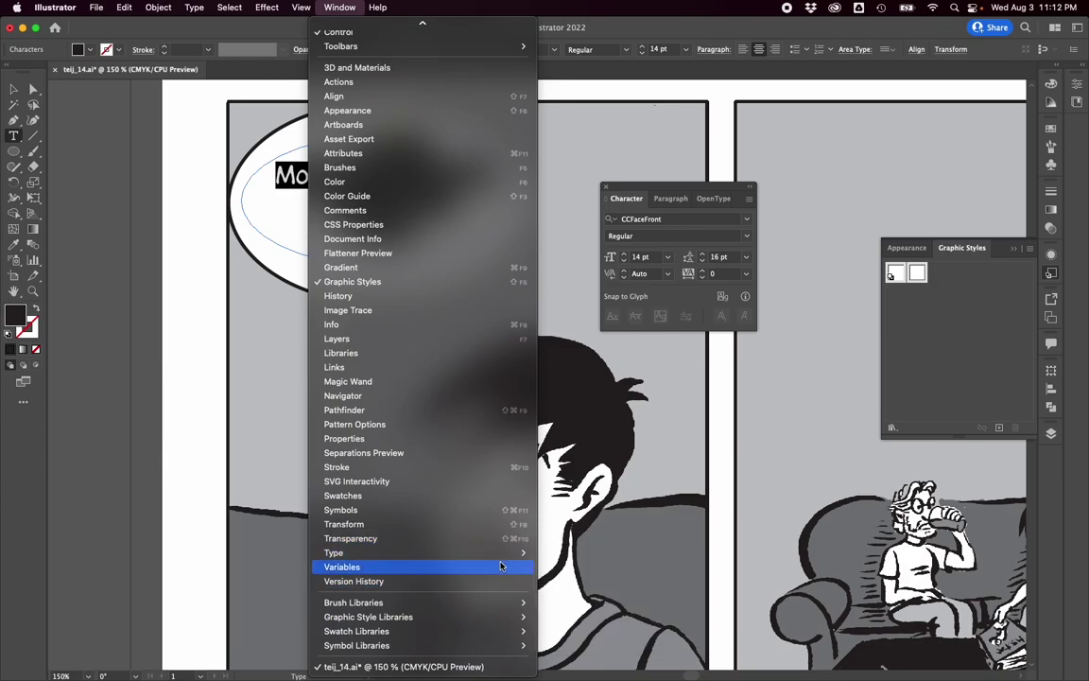
mouse_move(503, 558)
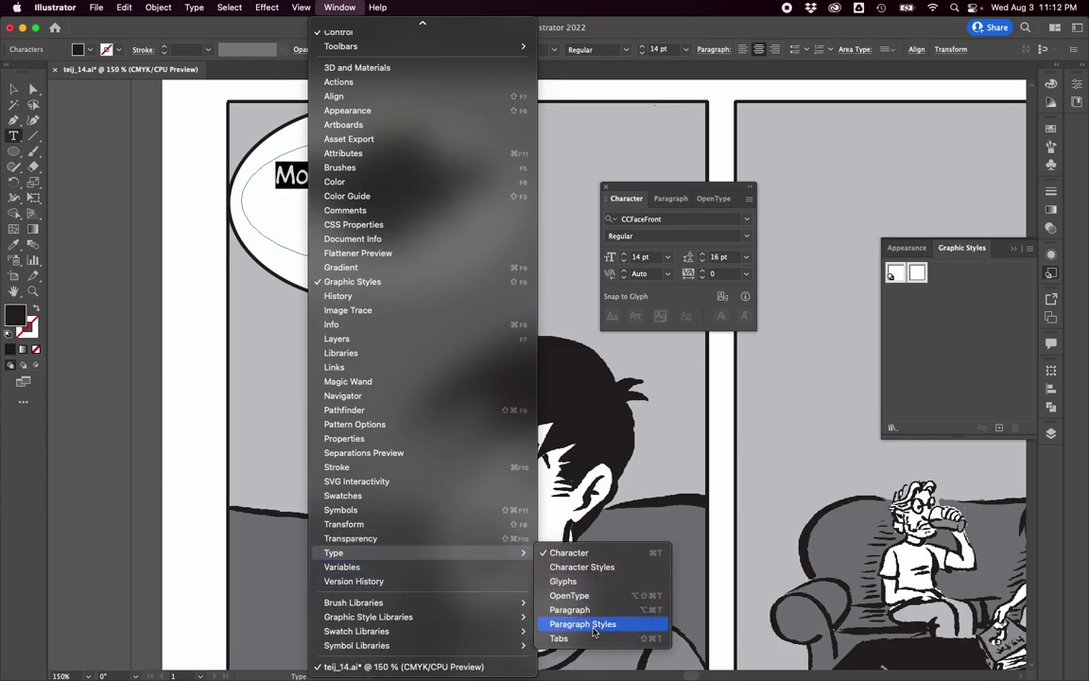
click(597, 623)
drag(270, 109, 526, 395)
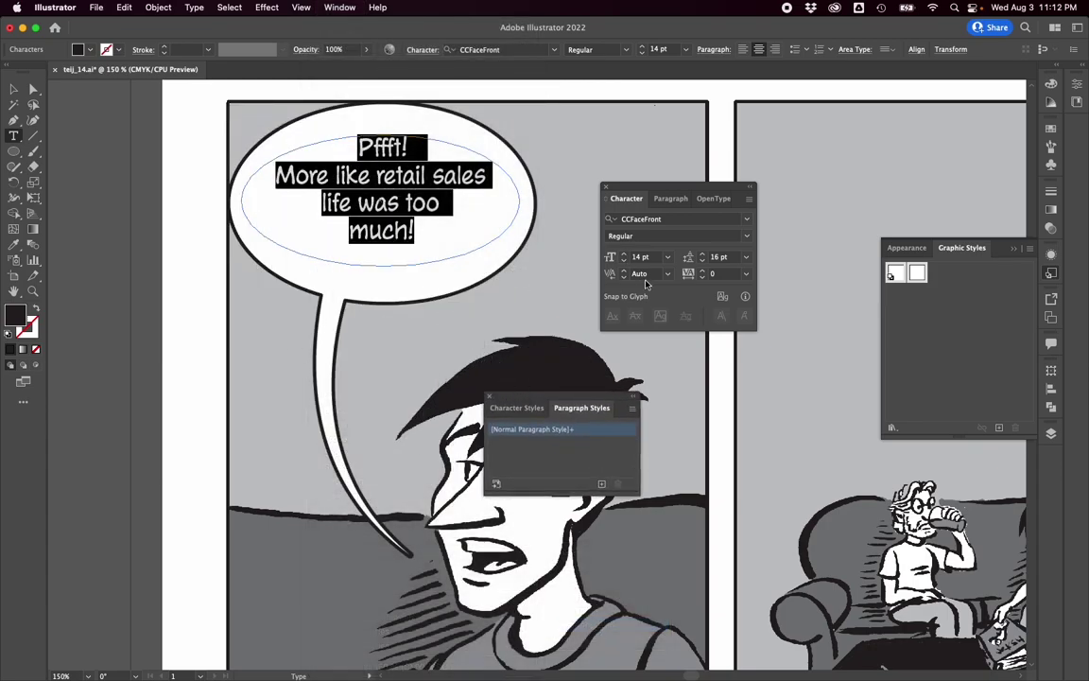
Create a new paragraph style named 'Body copy' from the dialogue and accept its options.
click(603, 486)
double_click(518, 443)
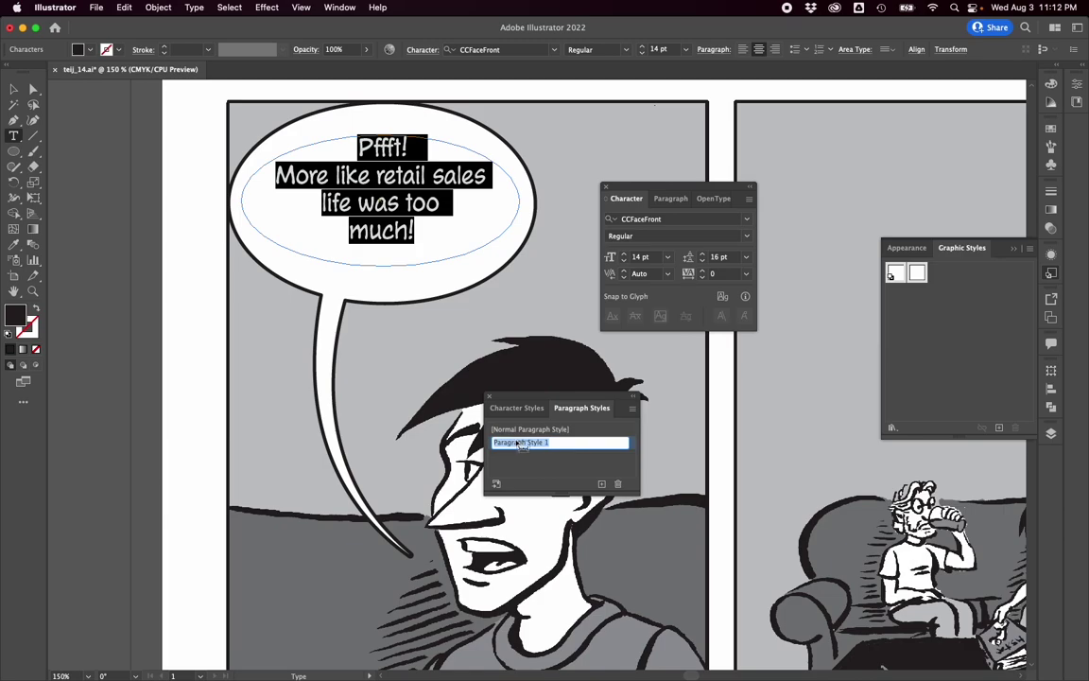
text(Body copy)
key(Return)
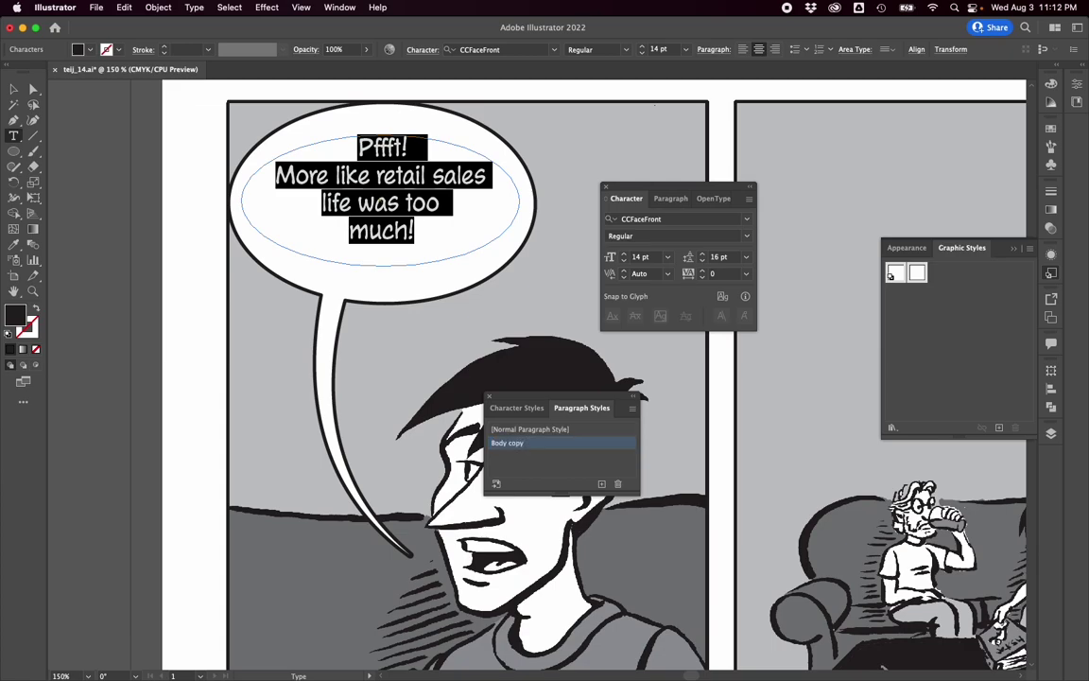
double_click(556, 446)
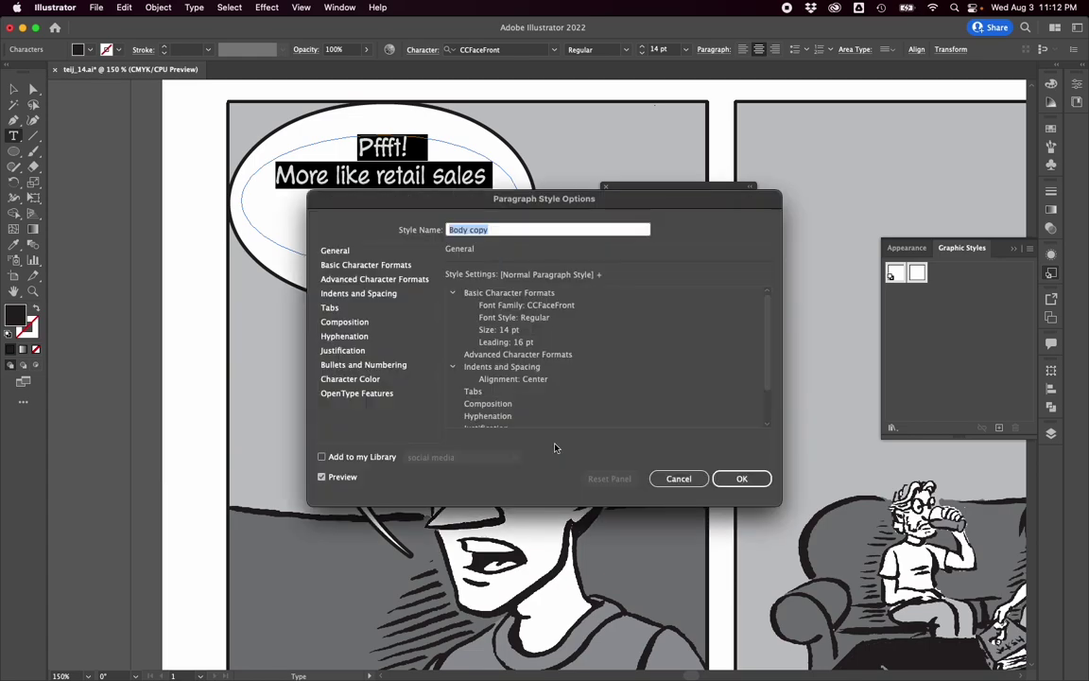
click(365, 264)
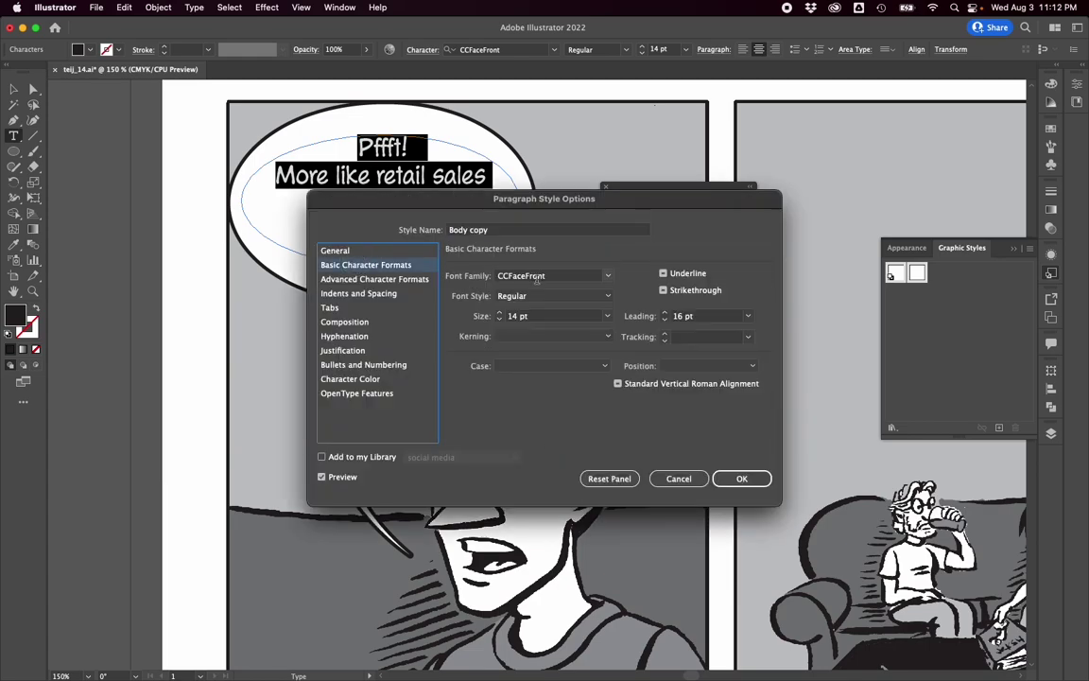
click(740, 479)
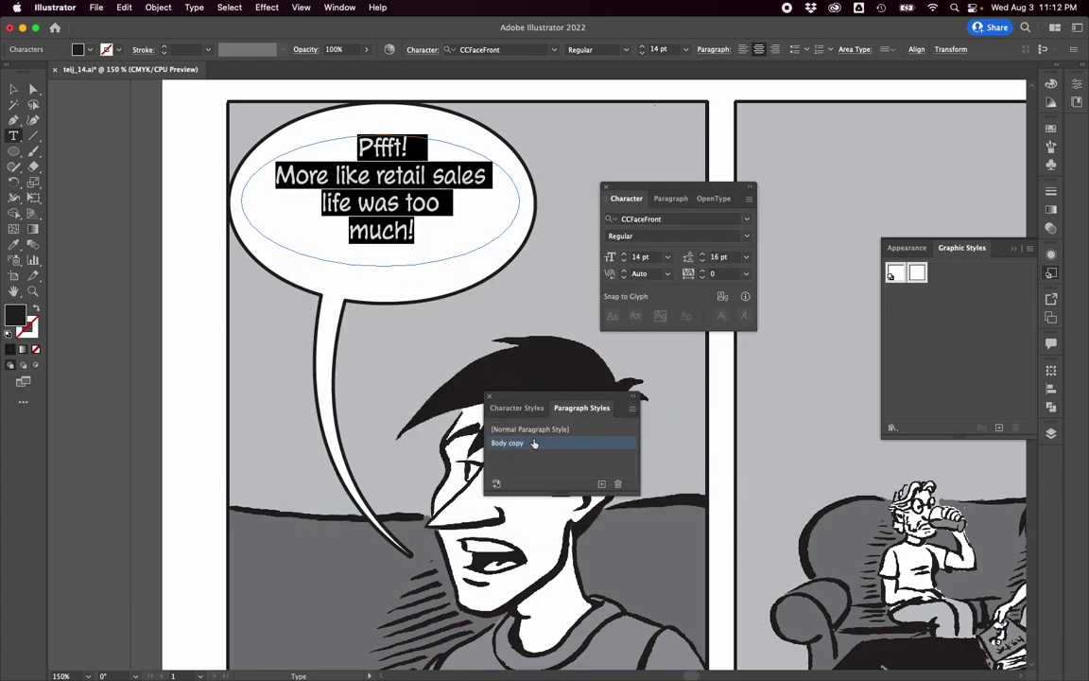
click(376, 174)
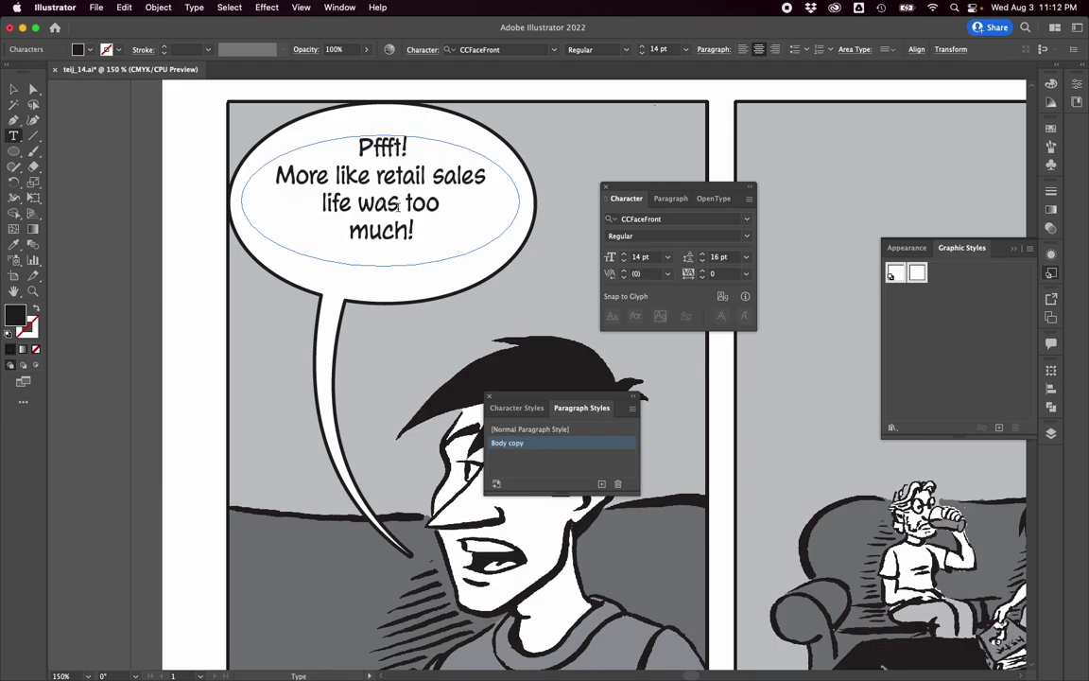
Select Pffft! and start a new character style named Emphasis.
drag(368, 131, 334, 146)
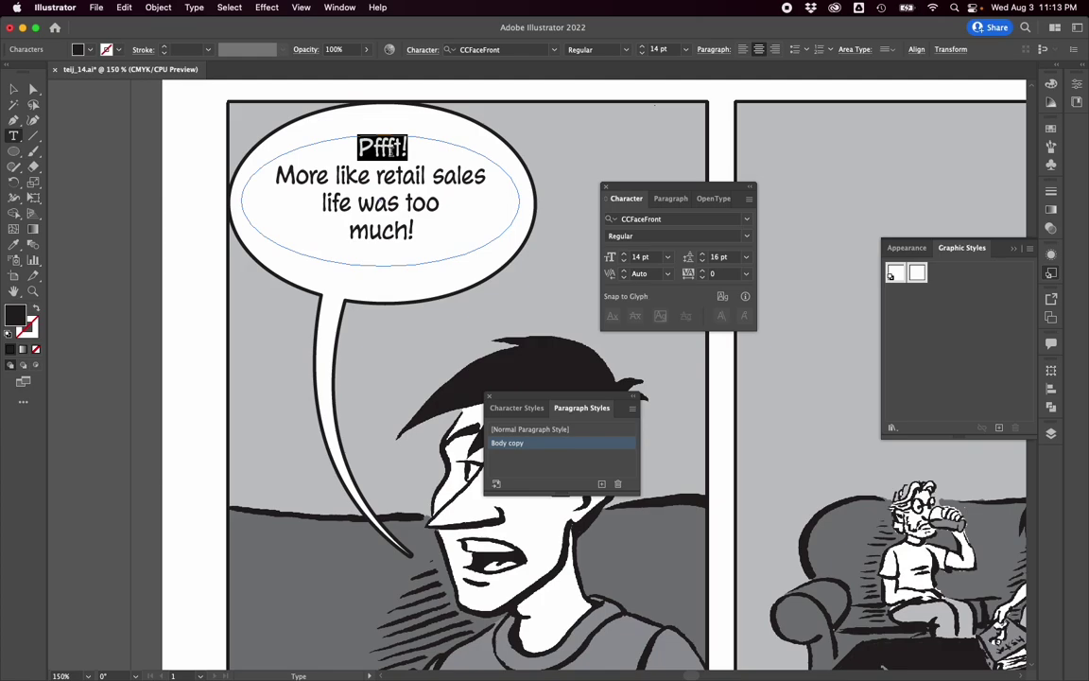
click(518, 409)
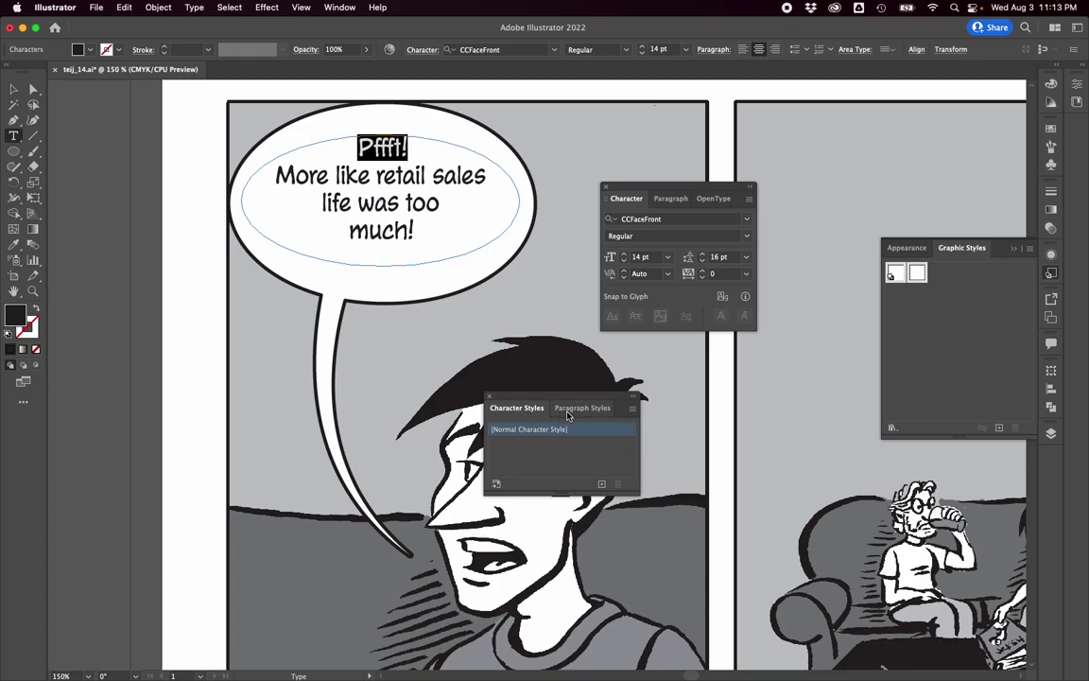
alt+click(602, 484)
text(Emphasis)
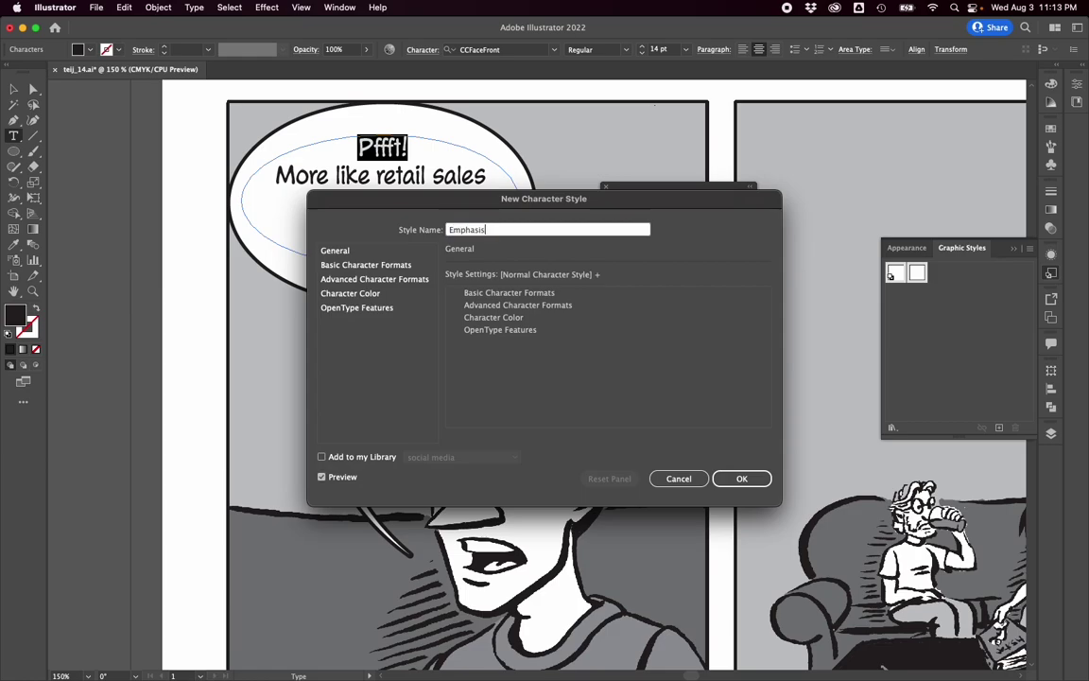
click(363, 253)
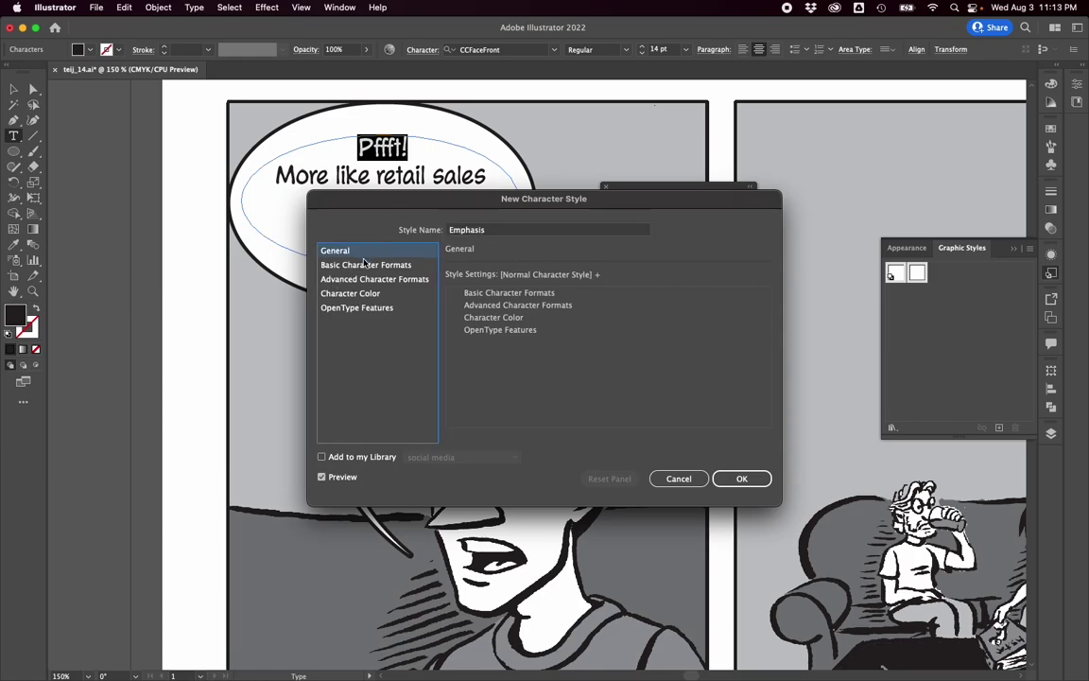
click(365, 265)
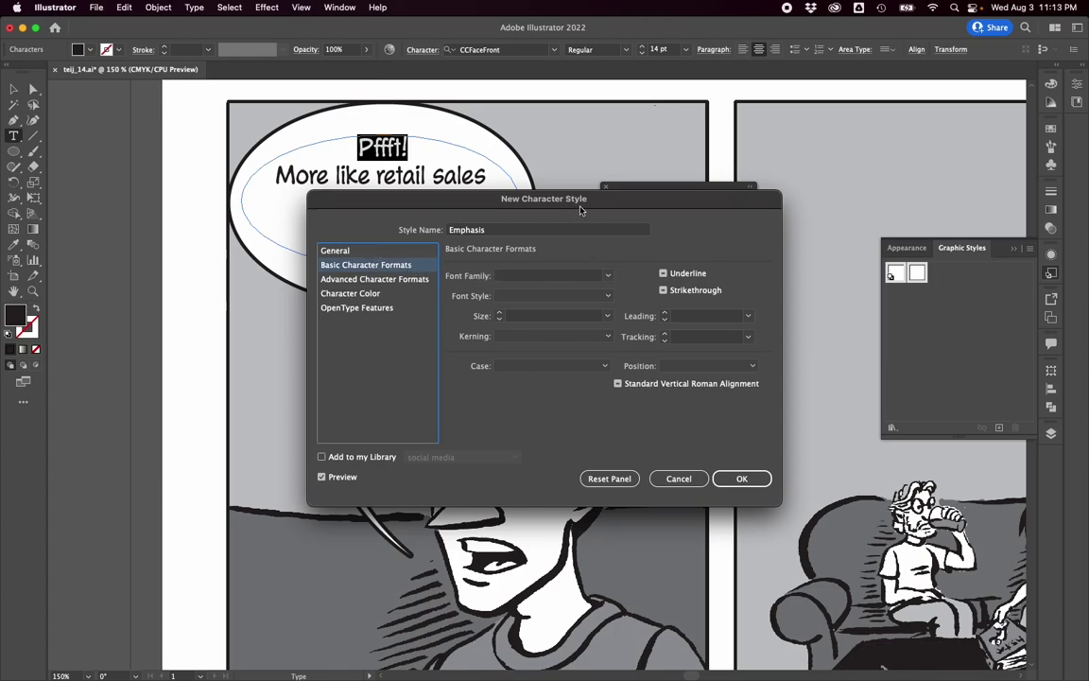
drag(591, 202, 675, 366)
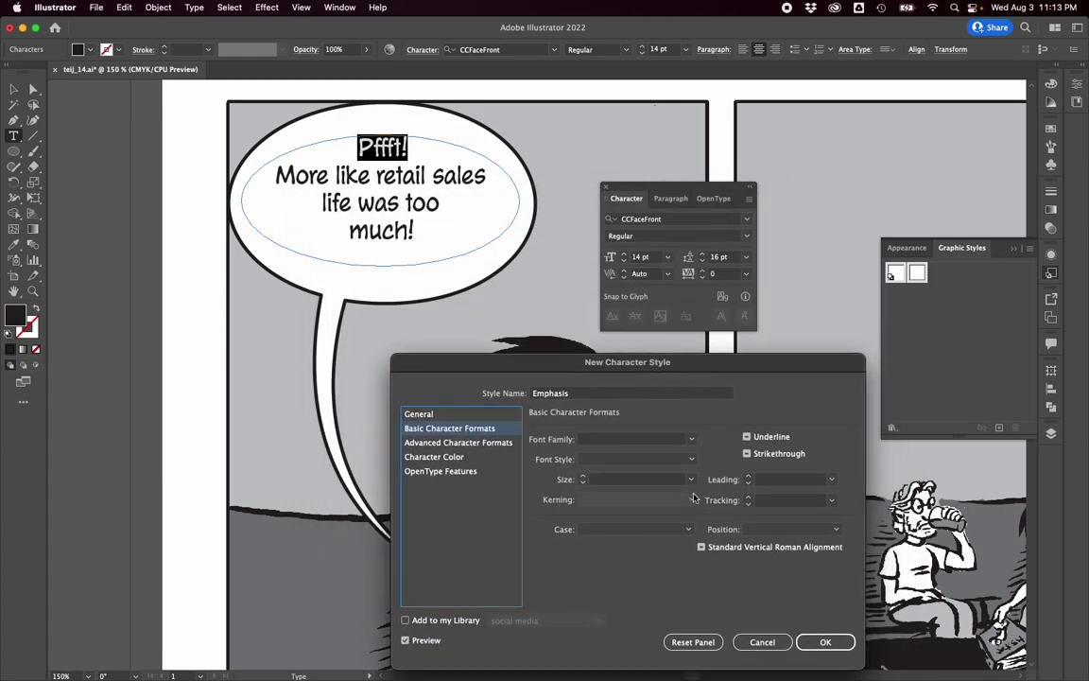
Set the Emphasis style's font to CCFaceFront Bold Italic and confirm it.
click(692, 440)
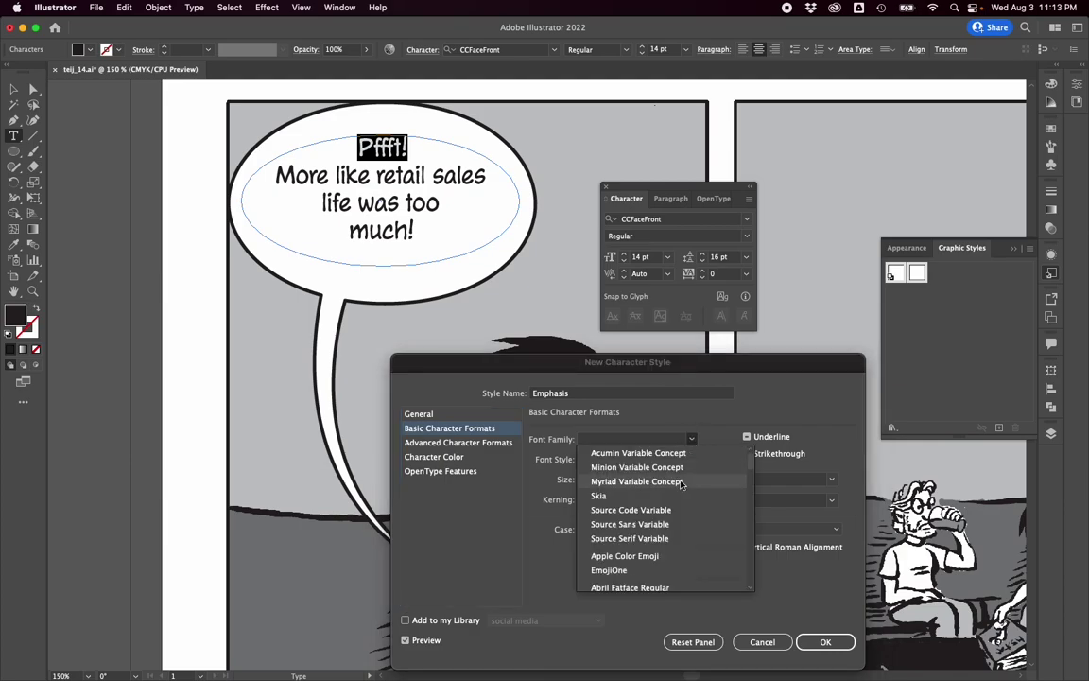
scroll(681, 484, down, 10)
scroll(681, 485, down, 15)
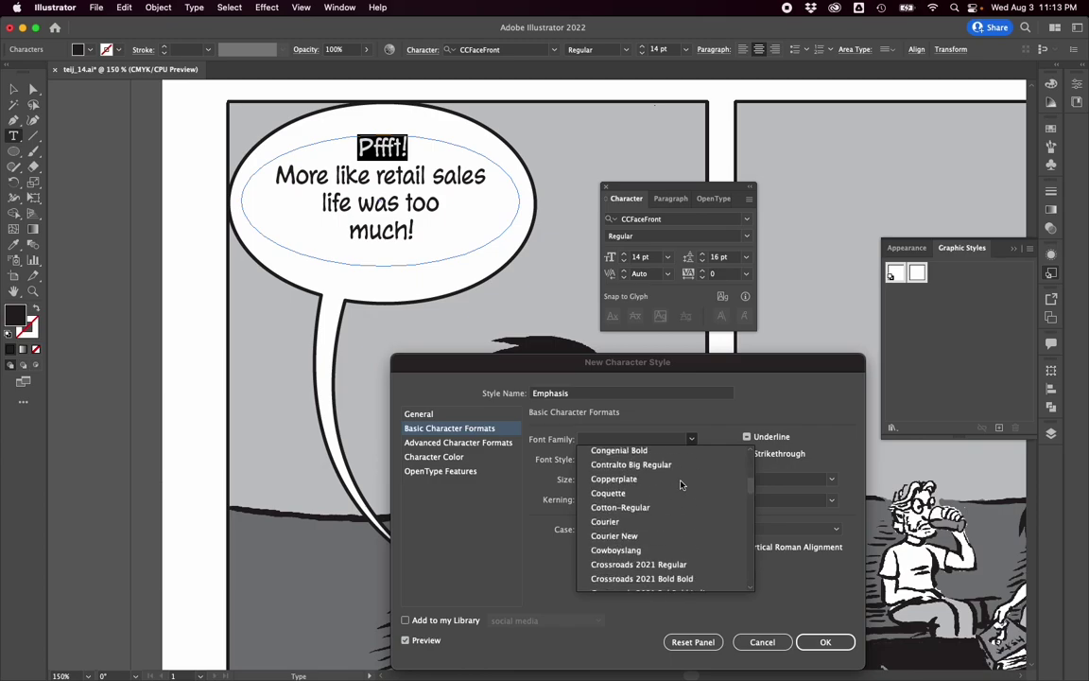
scroll(681, 485, up, 10)
scroll(681, 484, up, 5)
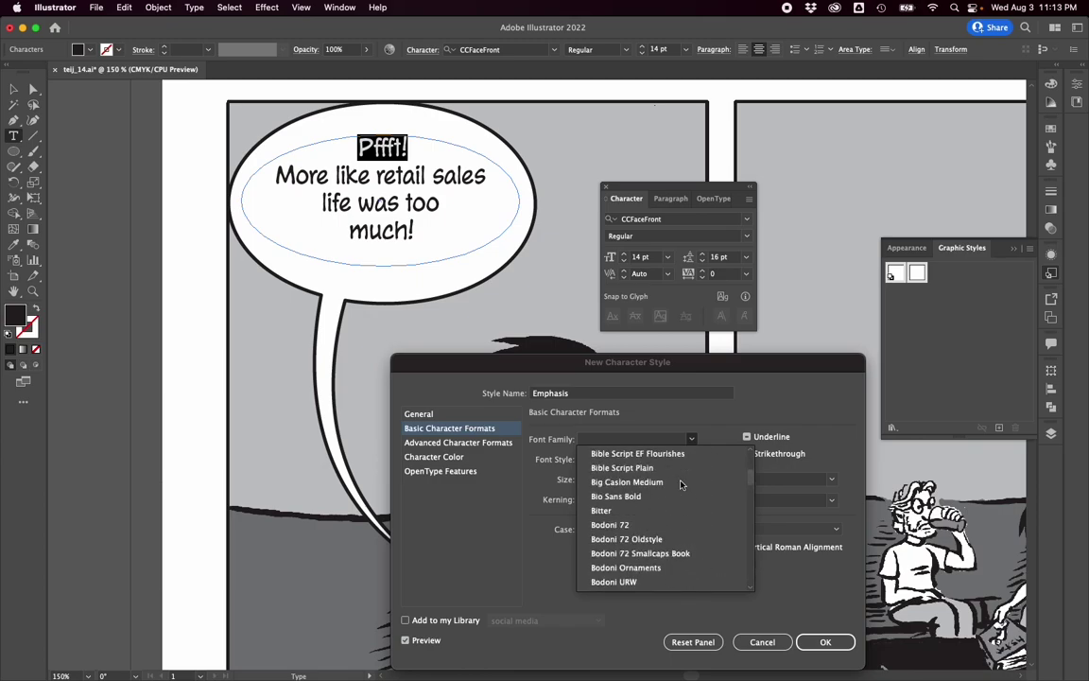
scroll(681, 485, down, 4)
click(601, 439)
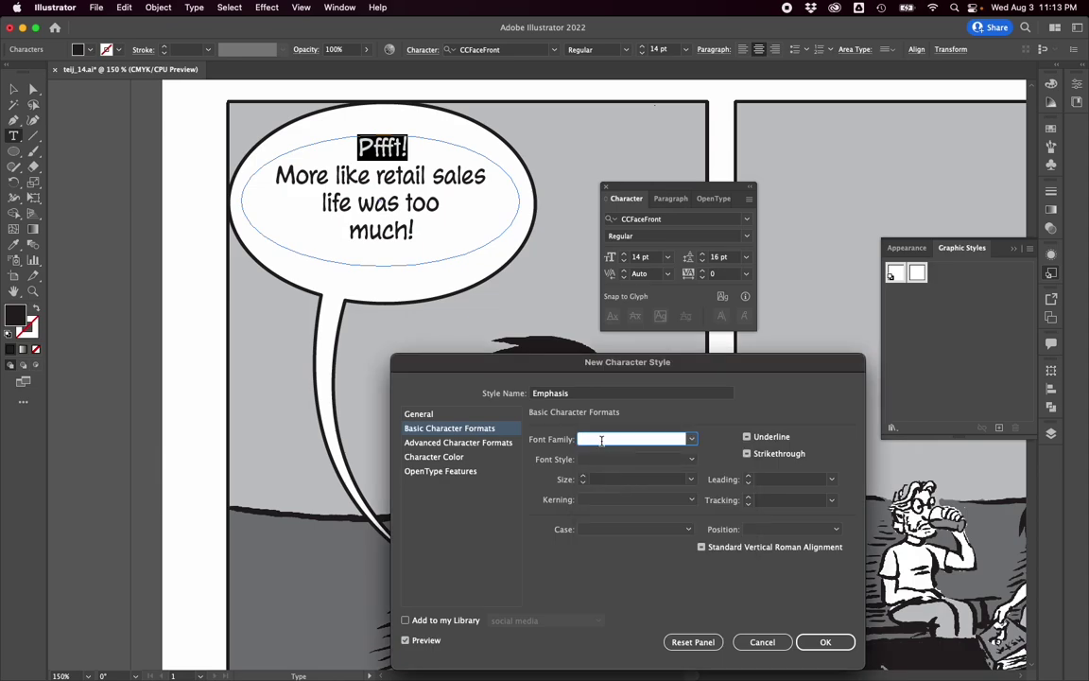
text(CCFaceFront)
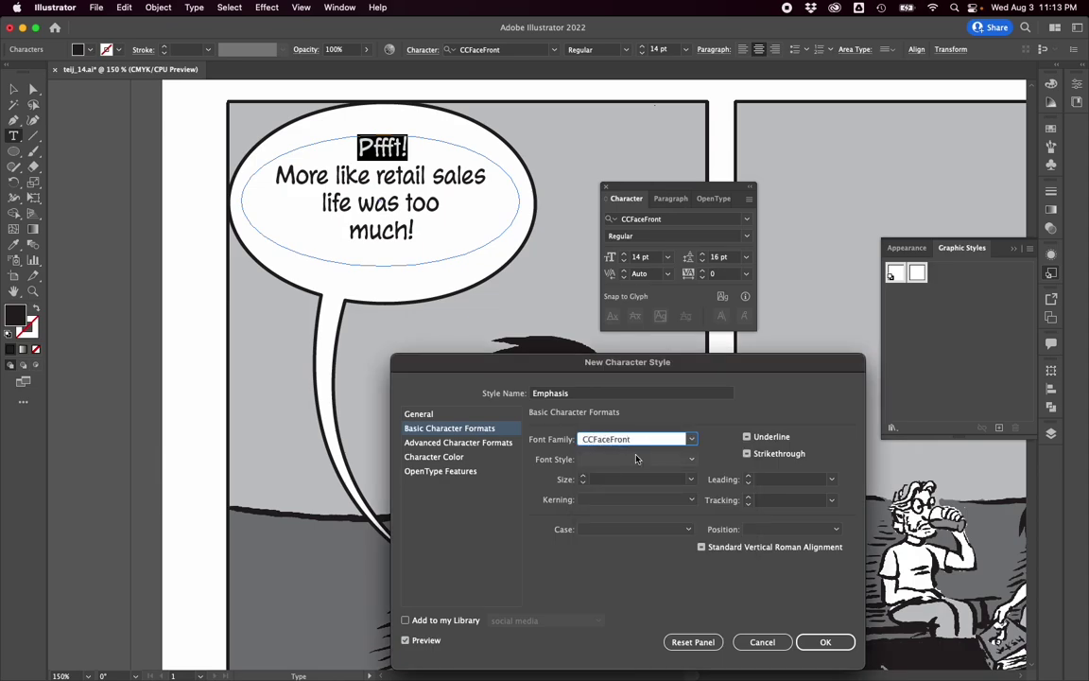
click(633, 460)
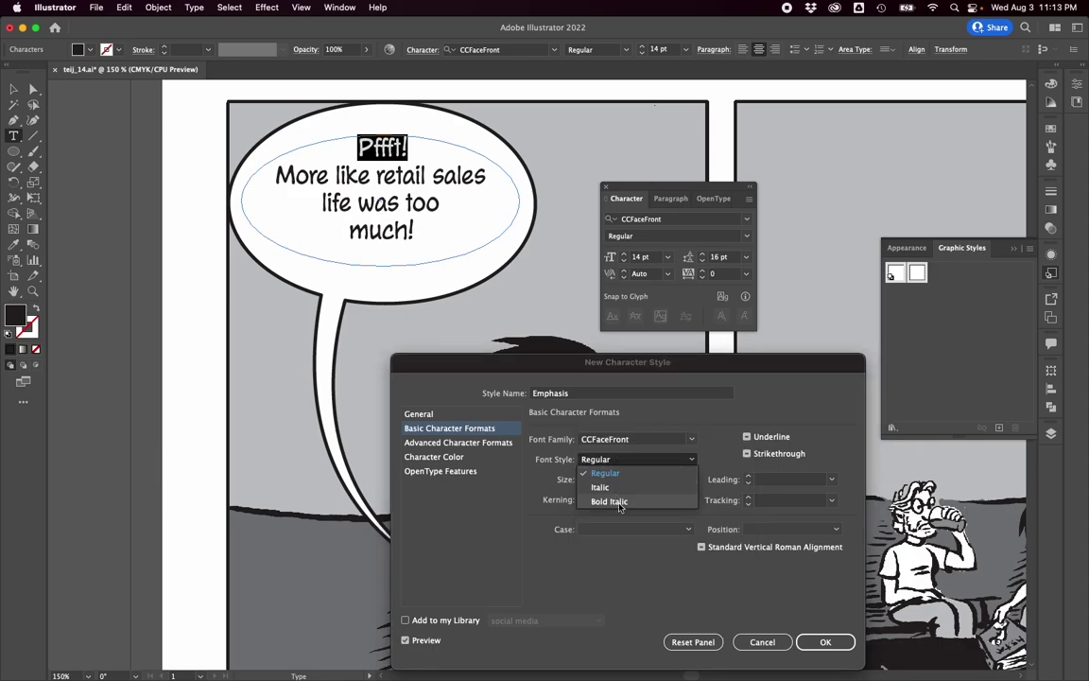
click(620, 502)
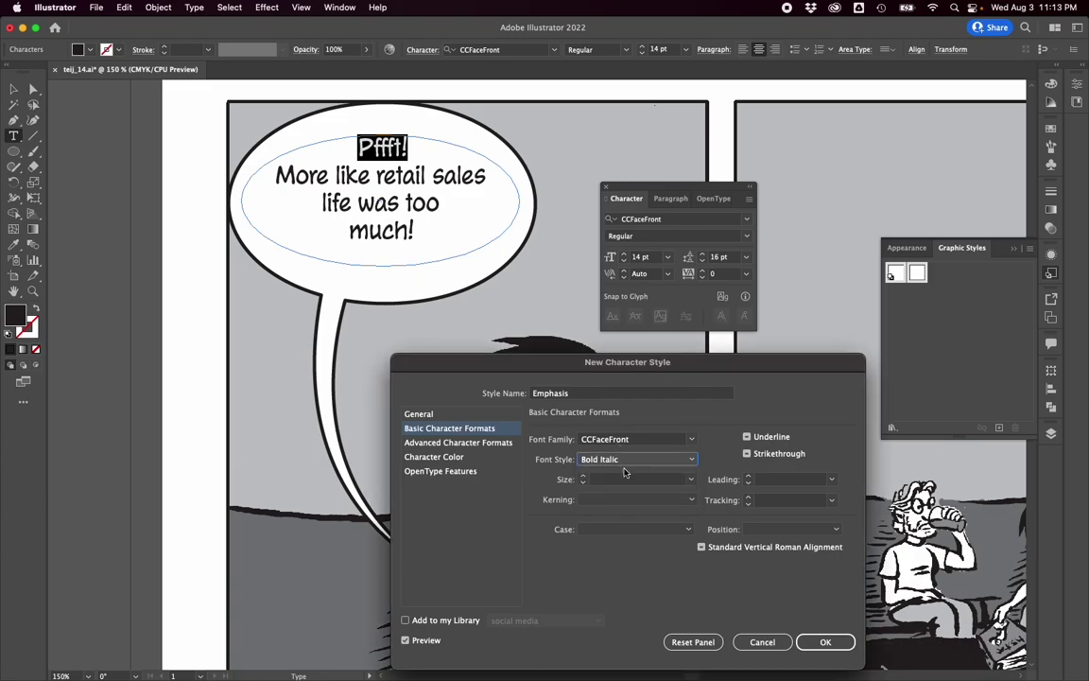
click(822, 643)
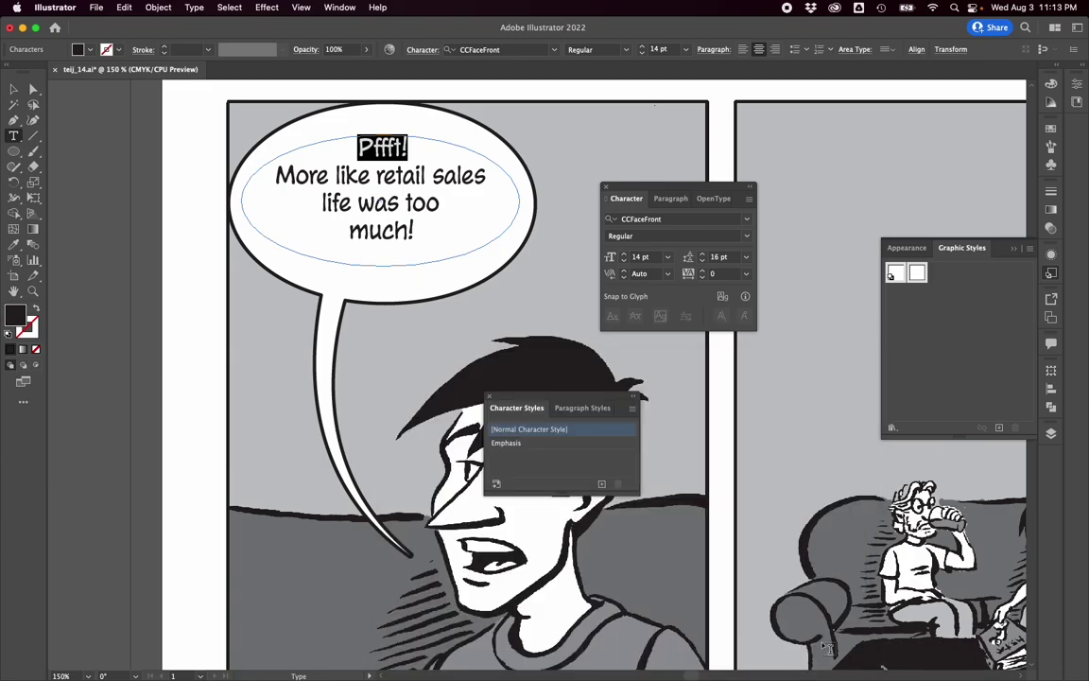
Apply the Emphasis style to Pffft! and to the word 'was'.
click(542, 444)
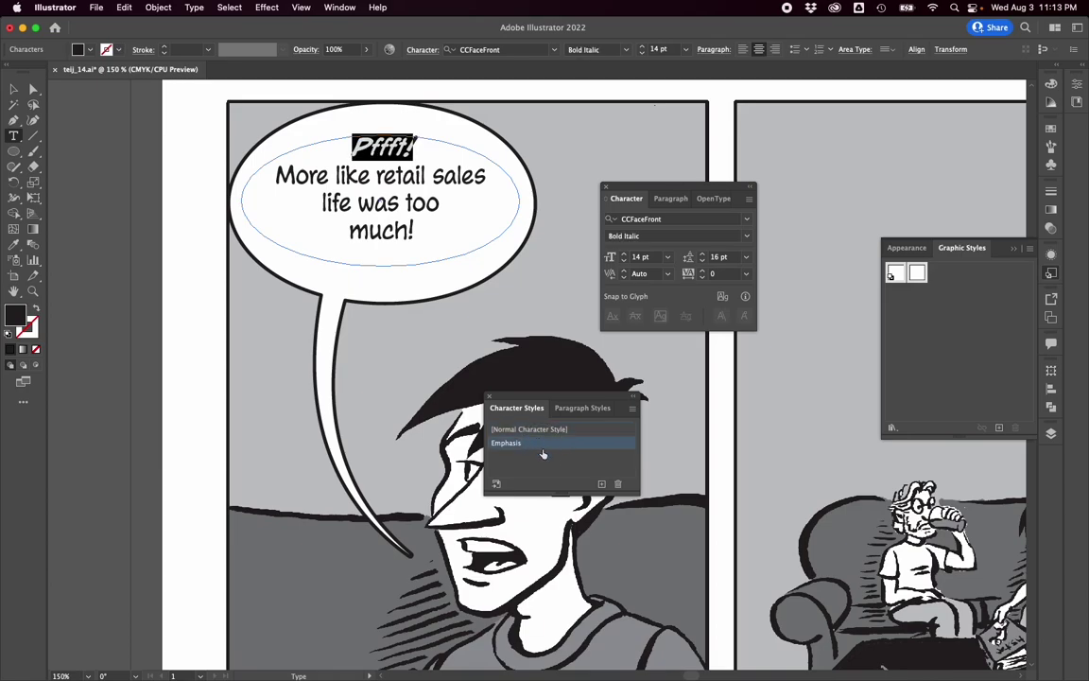
click(406, 179)
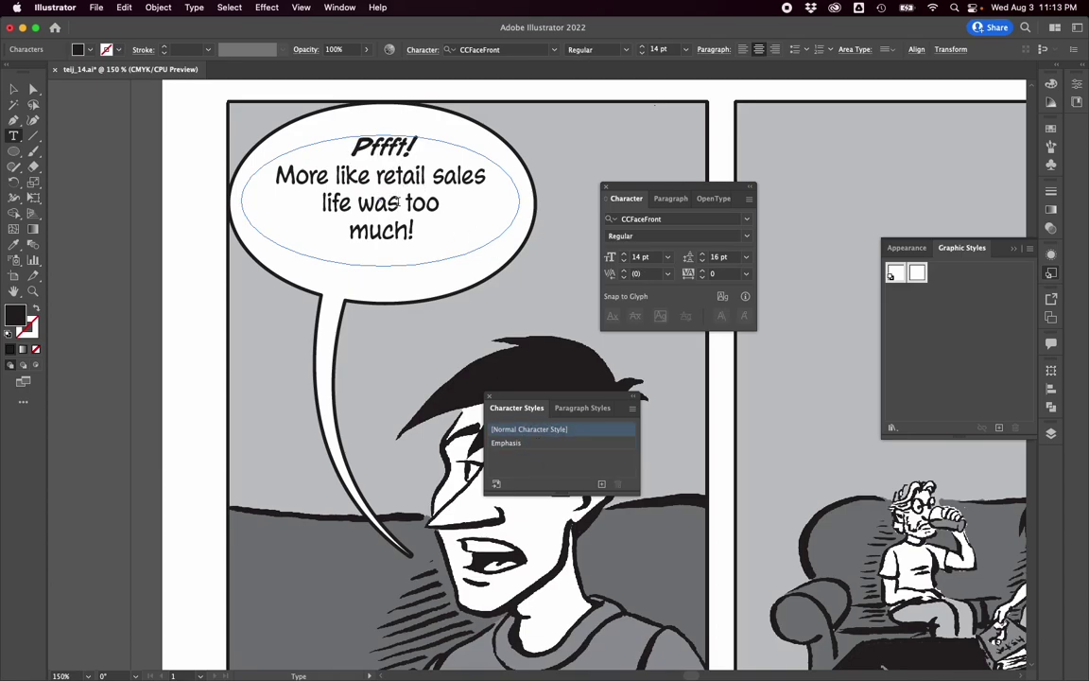
double_click(359, 204)
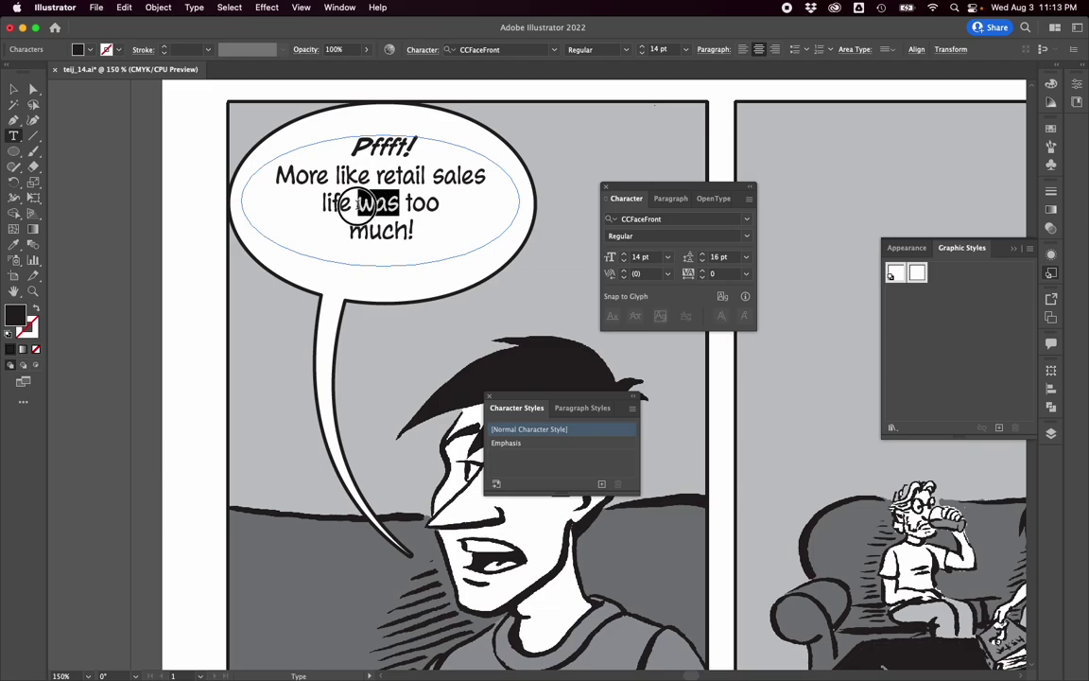
click(535, 446)
click(434, 229)
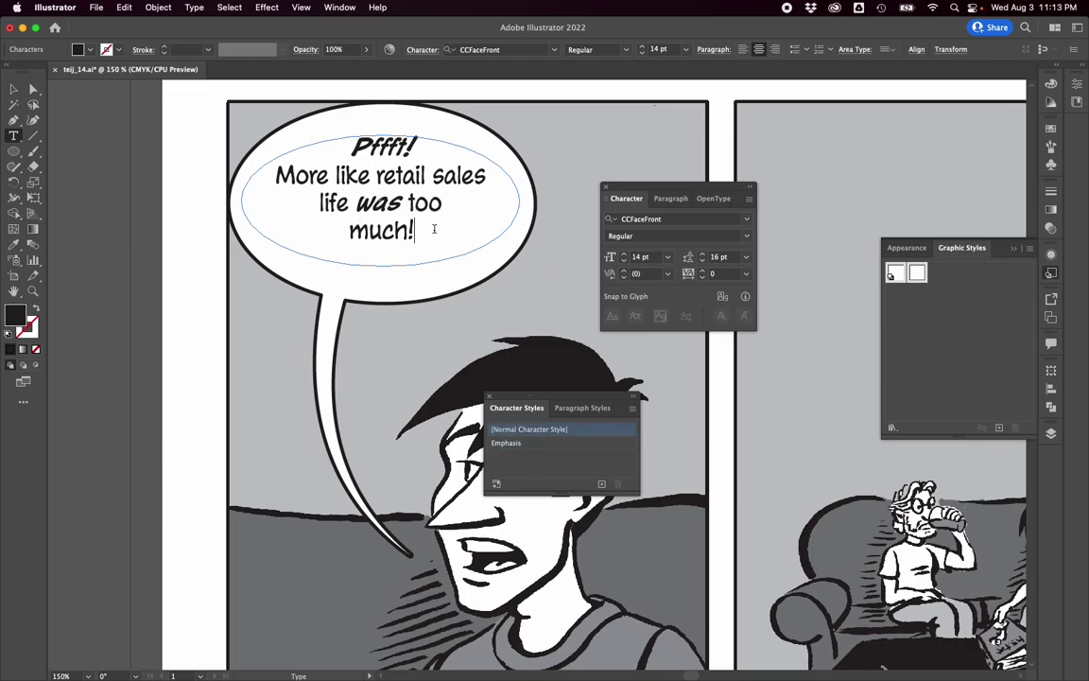
key(Escape)
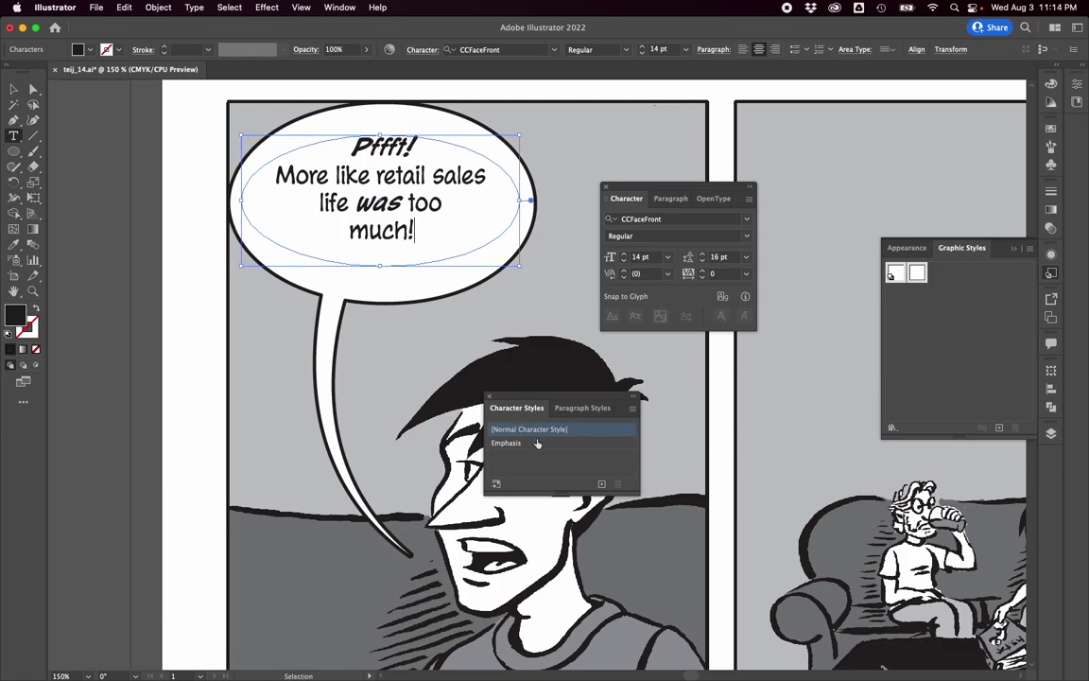
Set 'retail sales' in the Emphasis style, leaving 'was' in regular type.
double_click(379, 202)
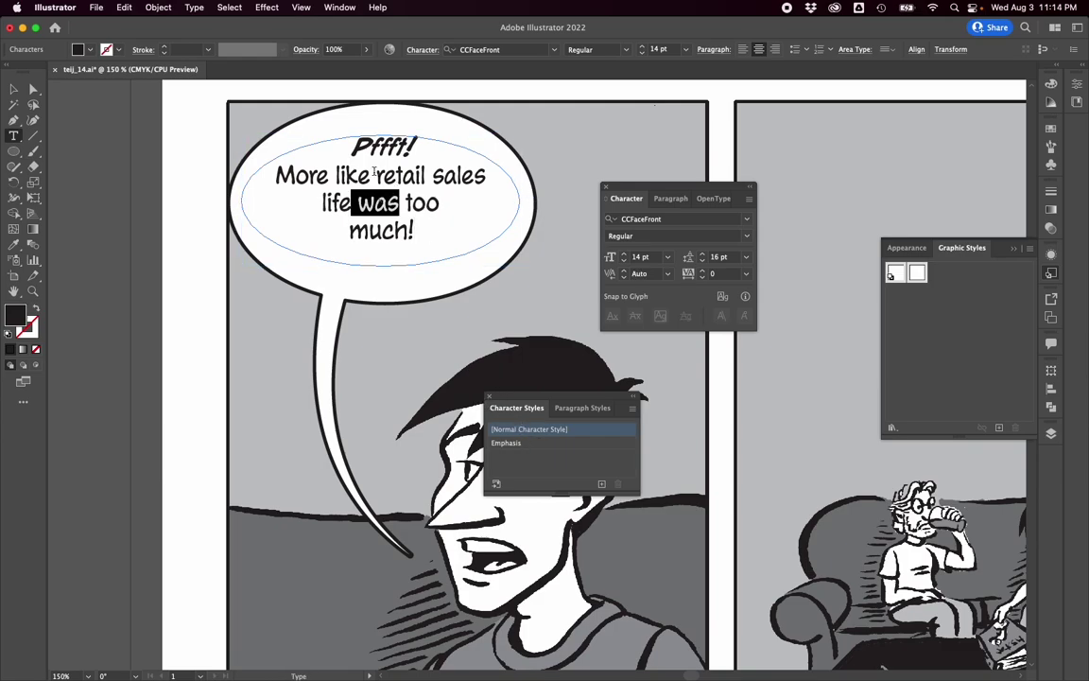
drag(376, 175, 487, 175)
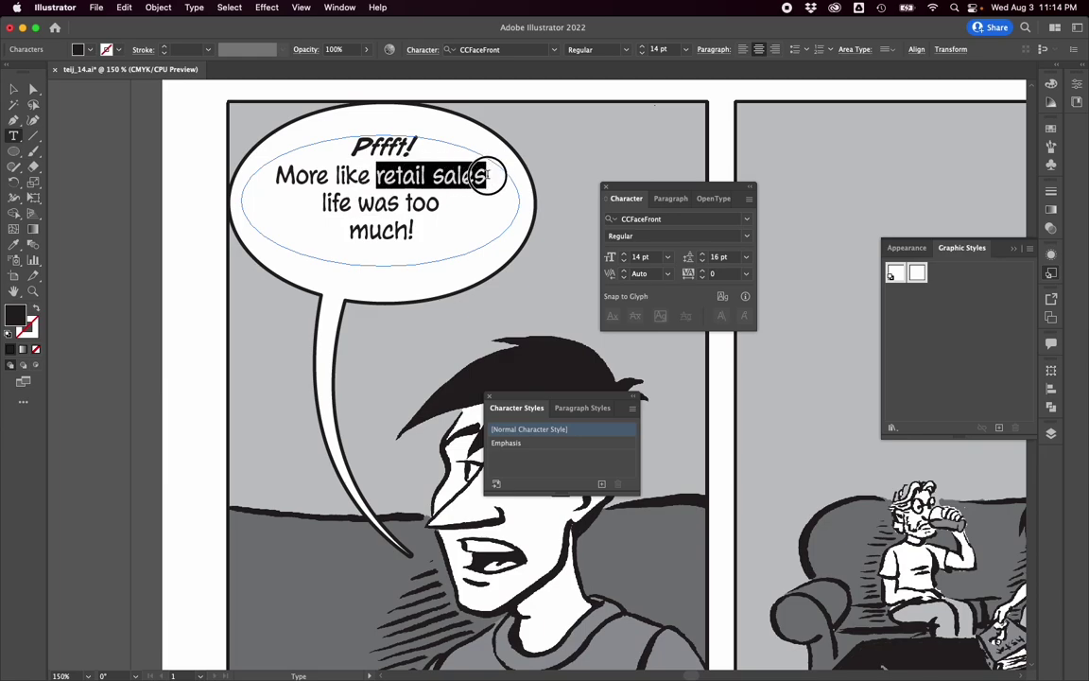
click(508, 442)
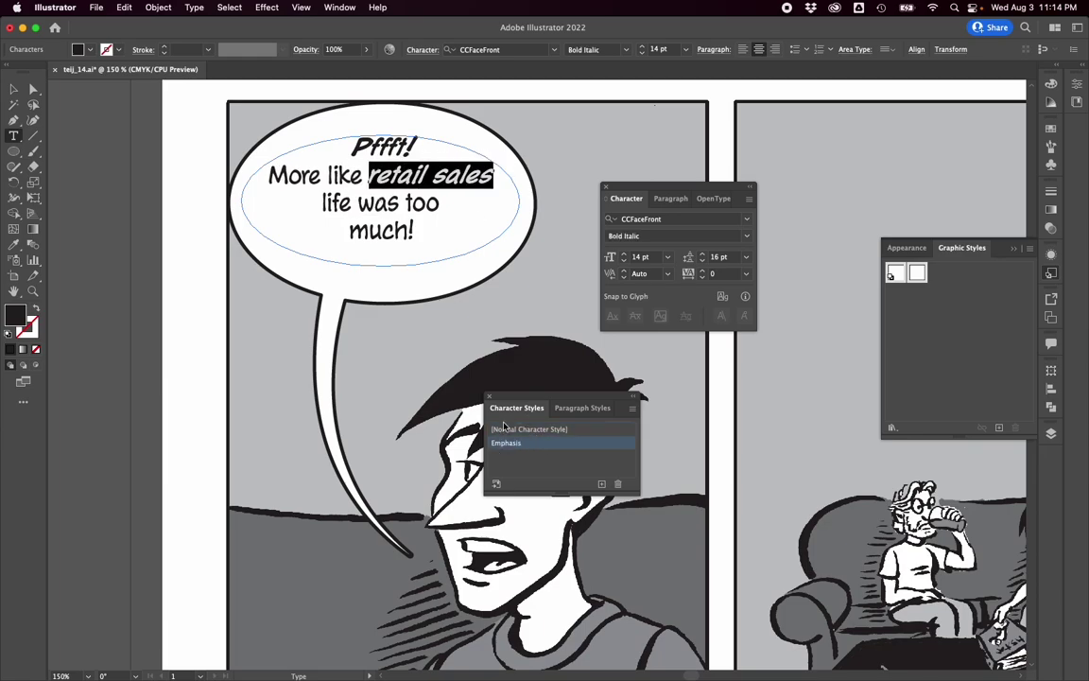
click(410, 231)
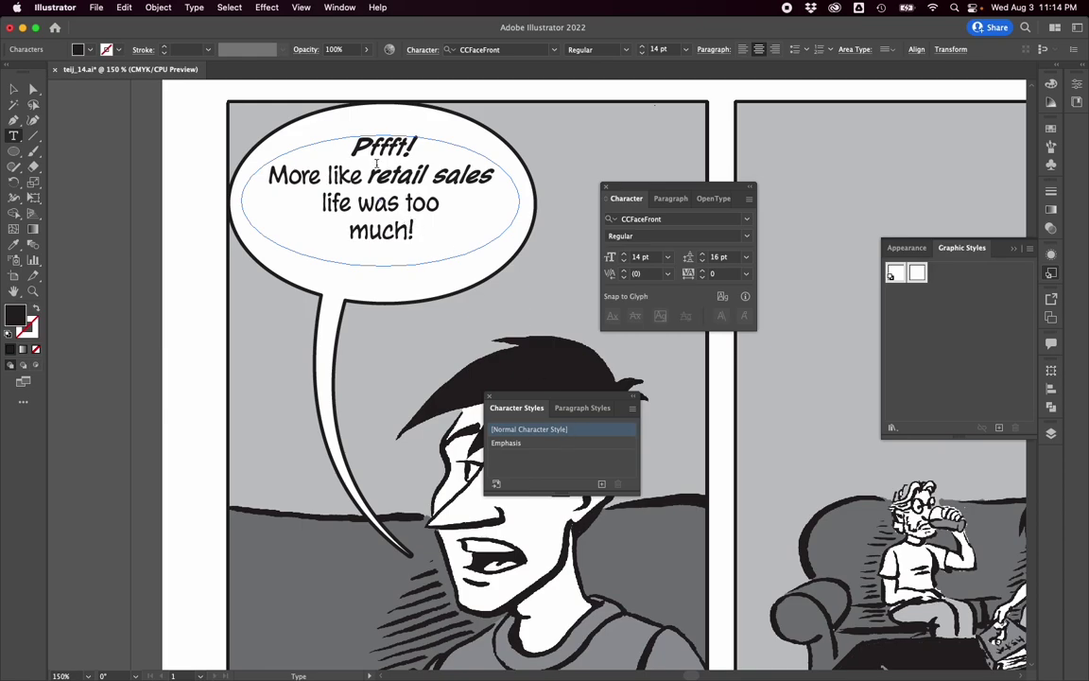
drag(367, 175, 494, 176)
click(506, 442)
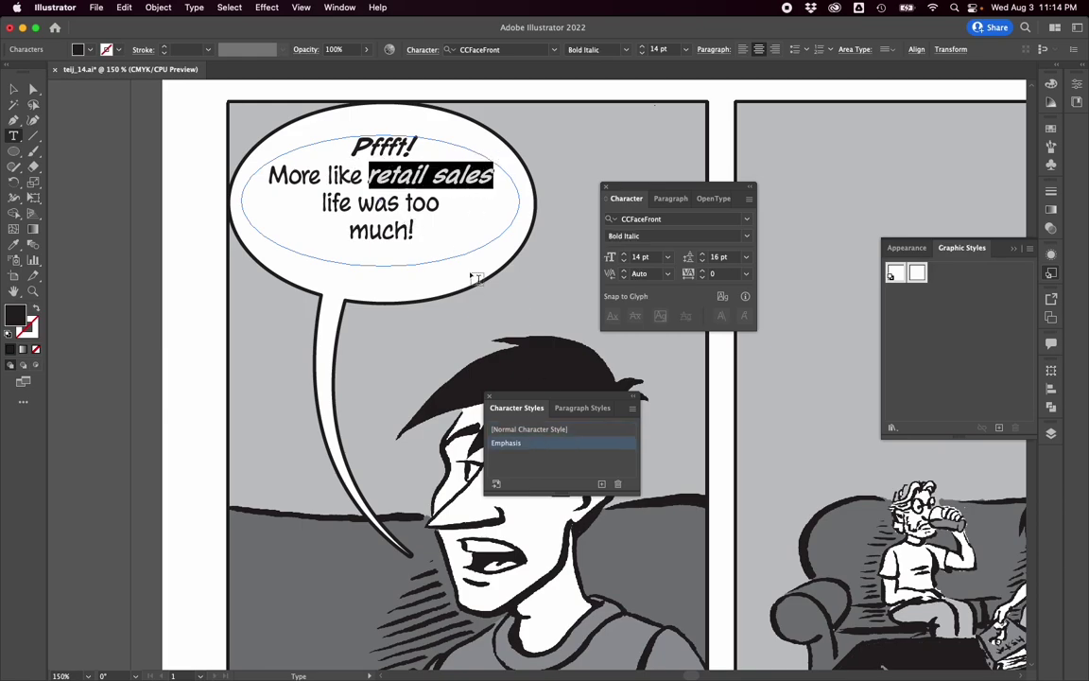
click(325, 156)
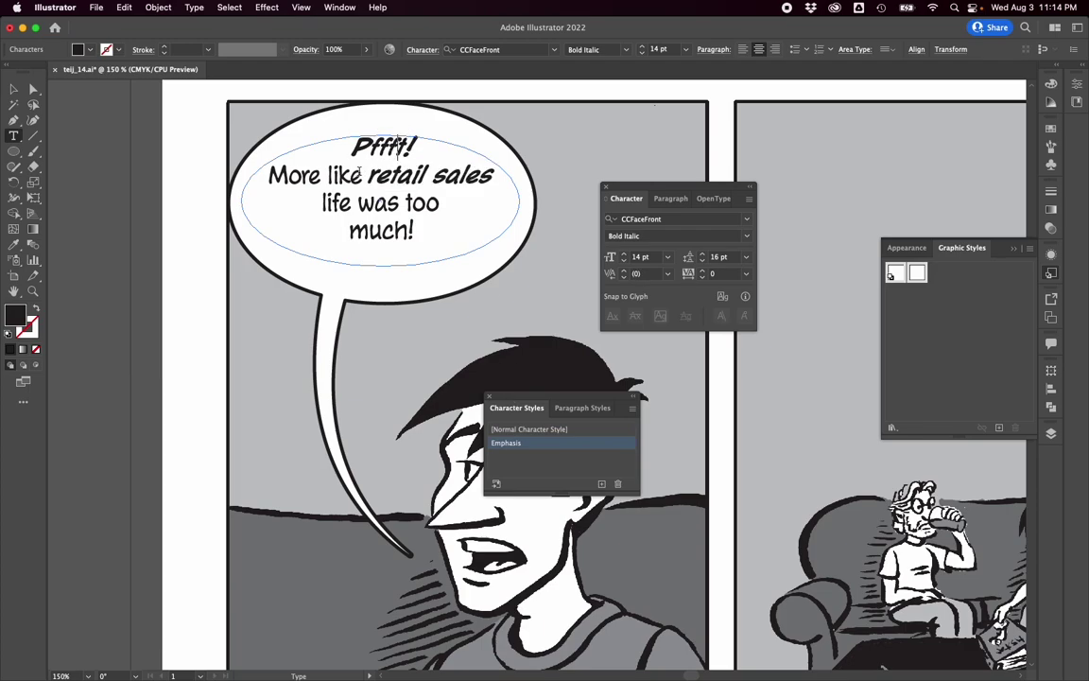
Change the Emphasis style's Basic Character Formats size to 15 pt.
double_click(552, 445)
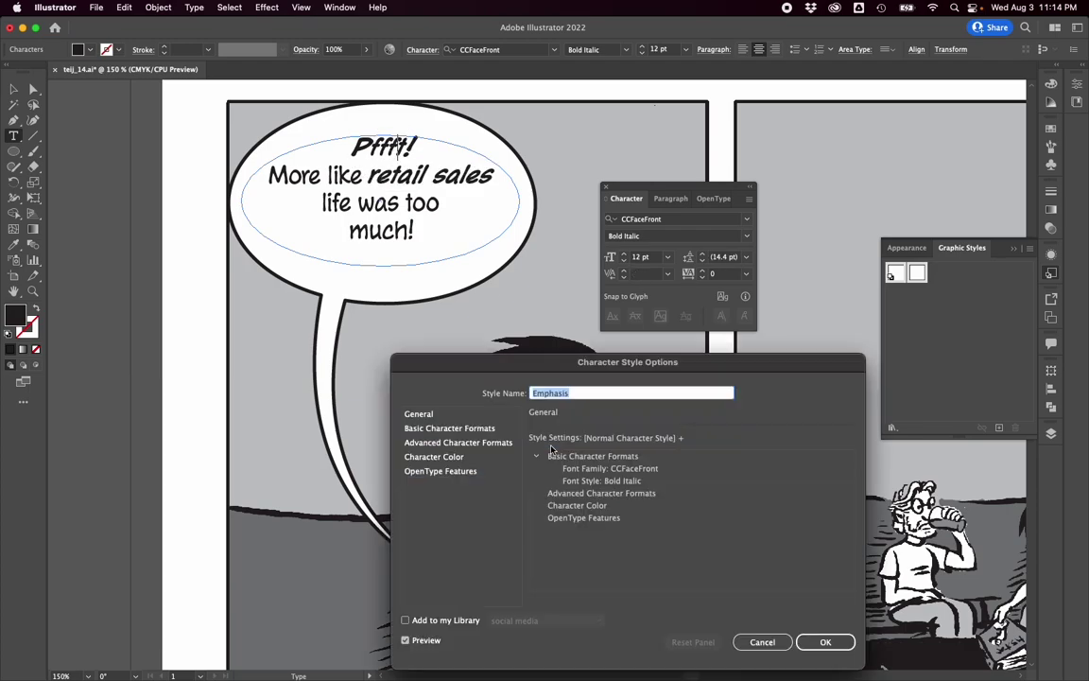
click(441, 416)
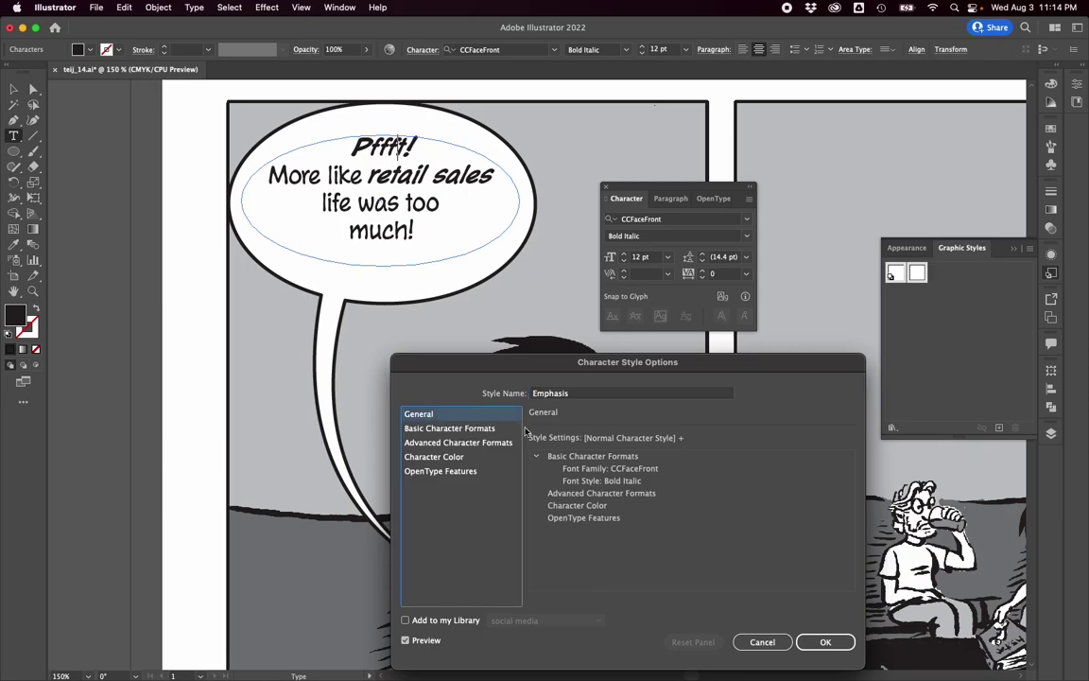
click(458, 430)
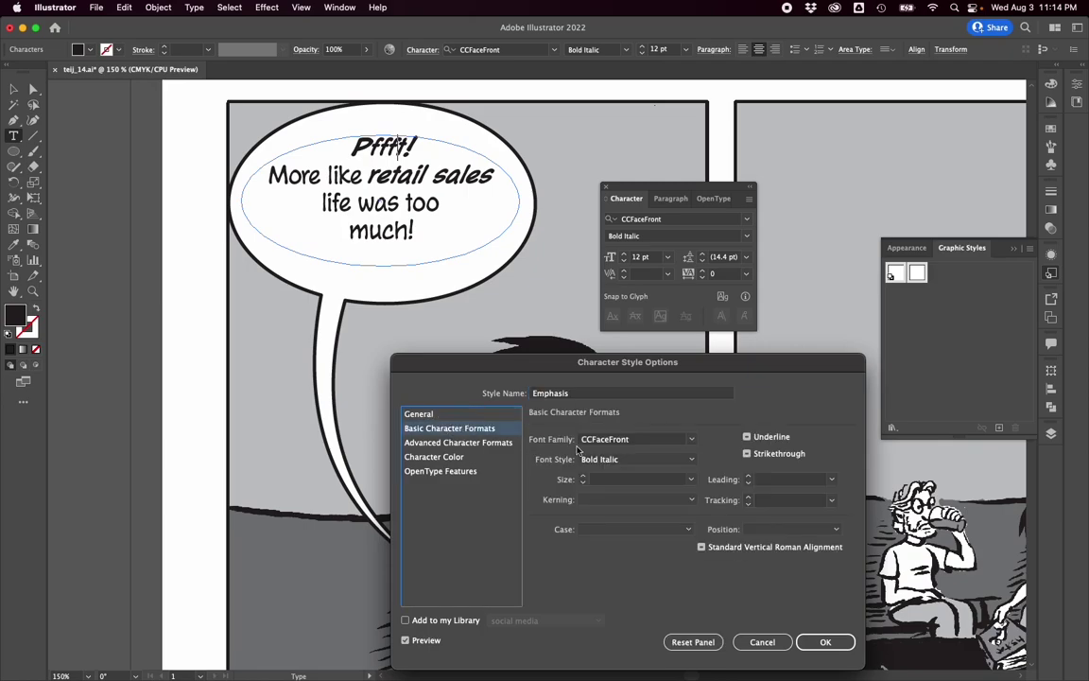
click(694, 479)
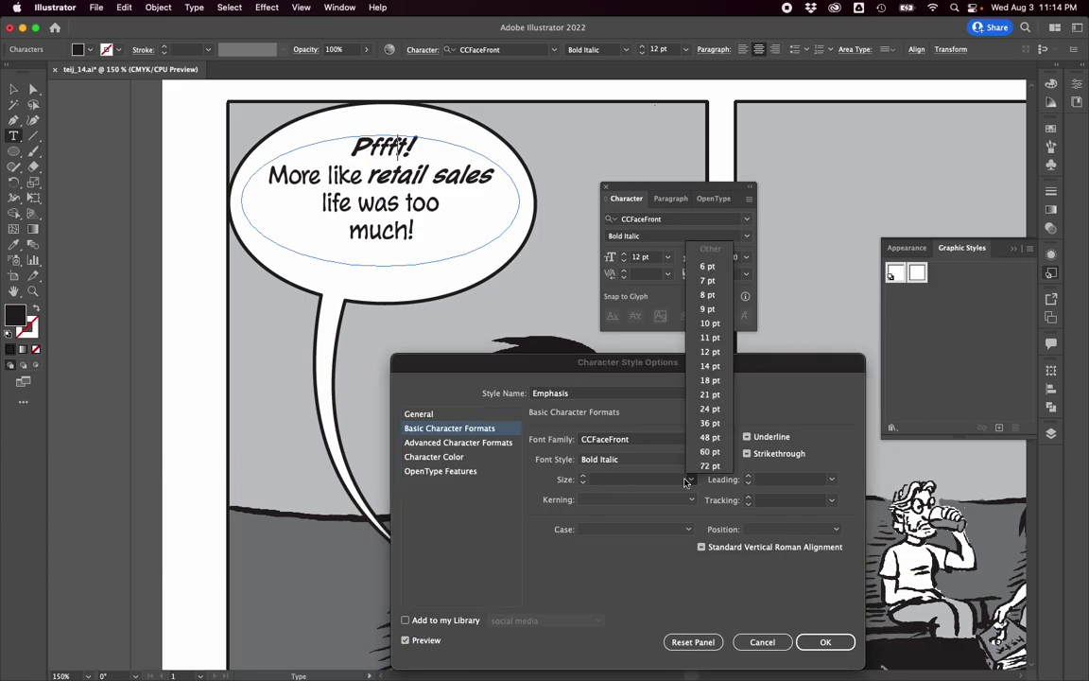
click(710, 366)
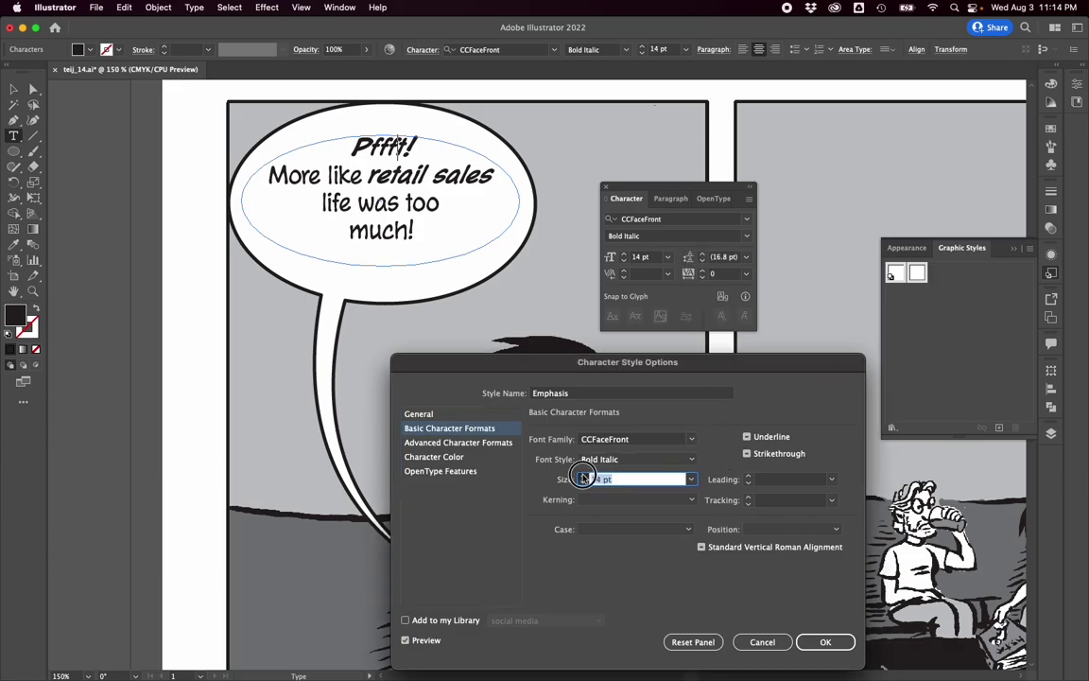
click(583, 475)
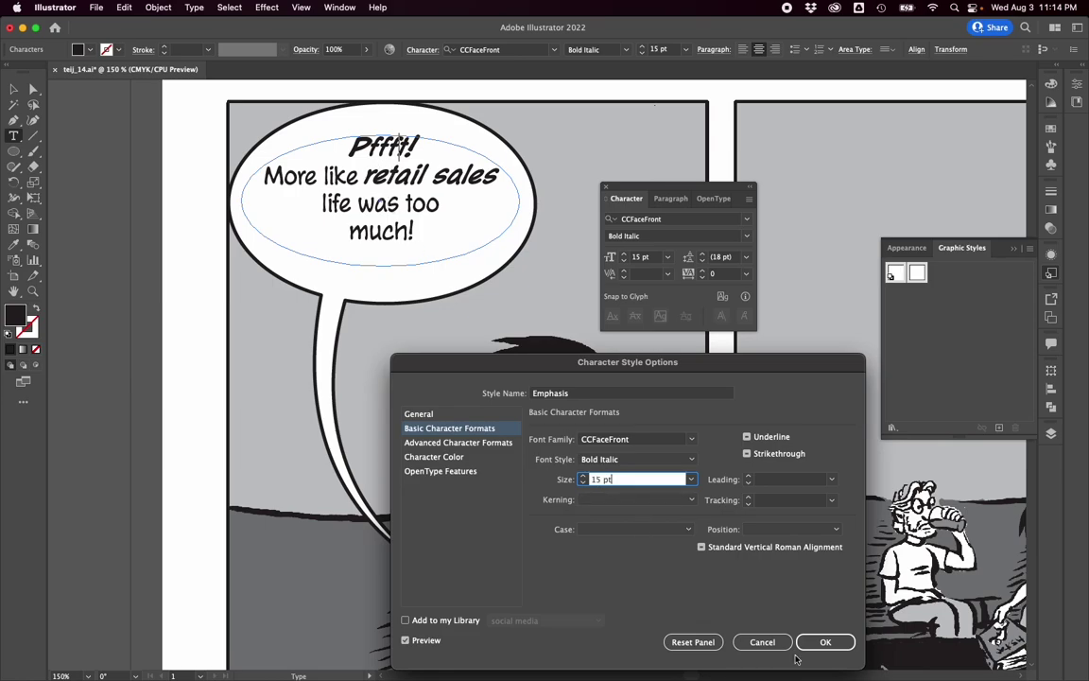
click(826, 642)
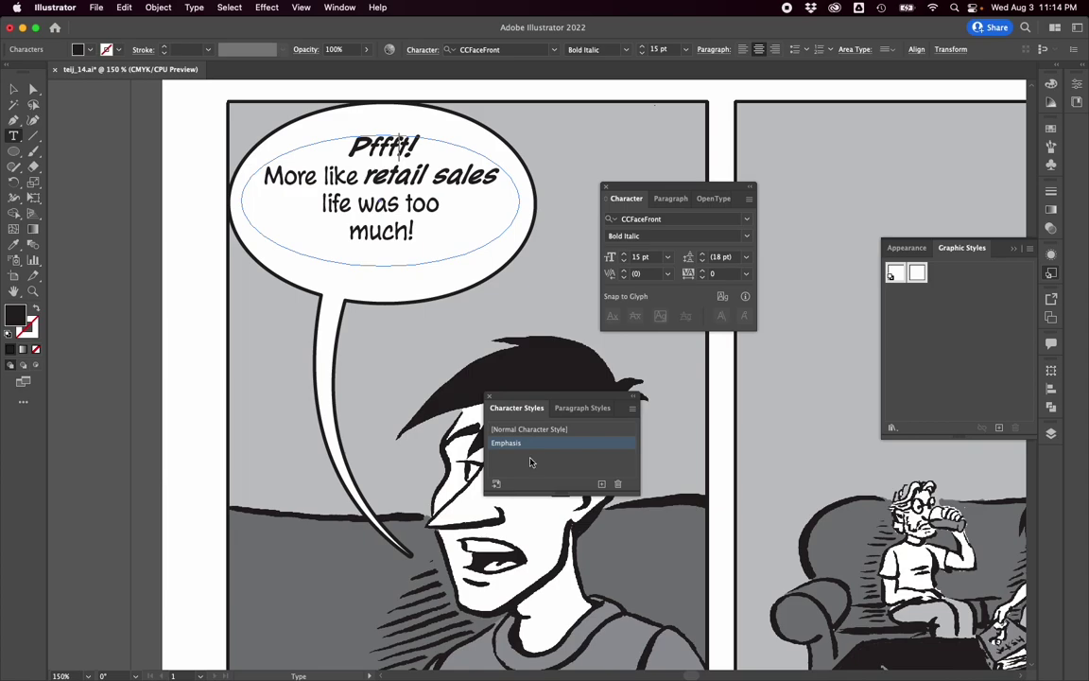
Select the balloon's dialogue text box as an object.
click(582, 408)
click(518, 408)
click(374, 186)
scroll(61, 101, down, 1)
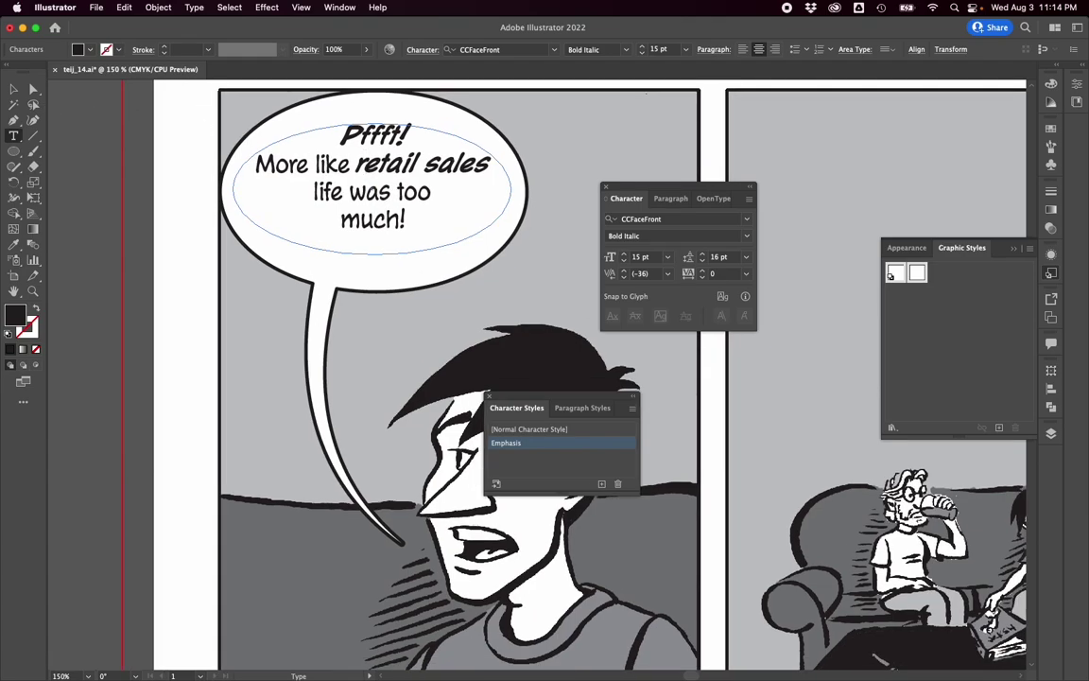
click(13, 87)
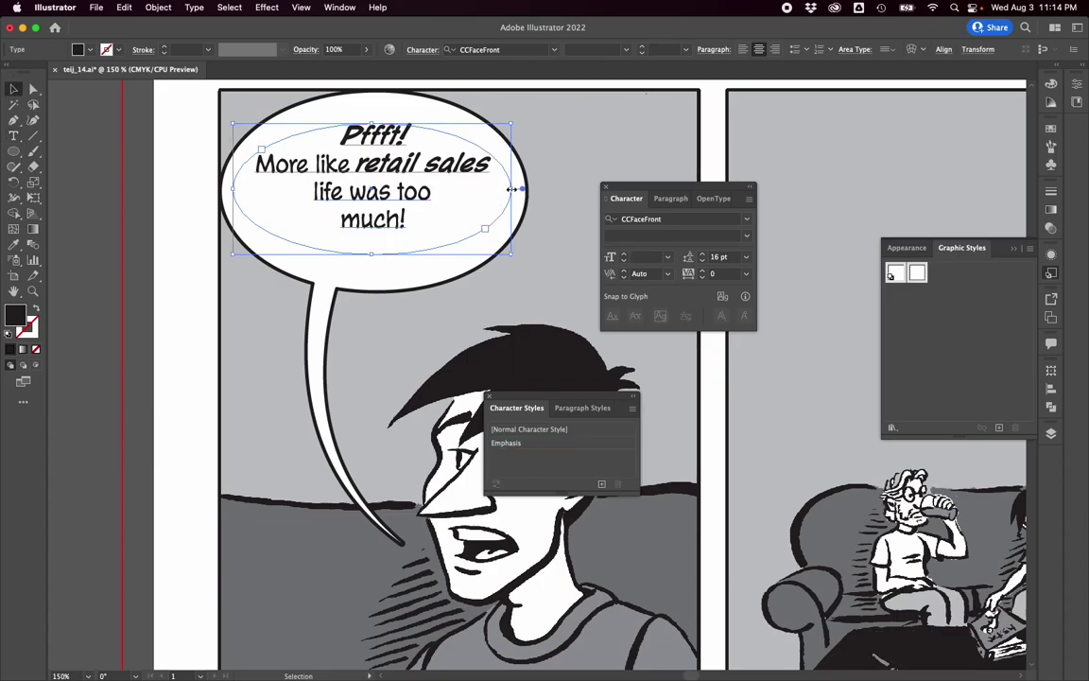
Narrow and lengthen the text box, then centre it lower in the balloon.
drag(511, 189, 462, 193)
drag(349, 256, 356, 274)
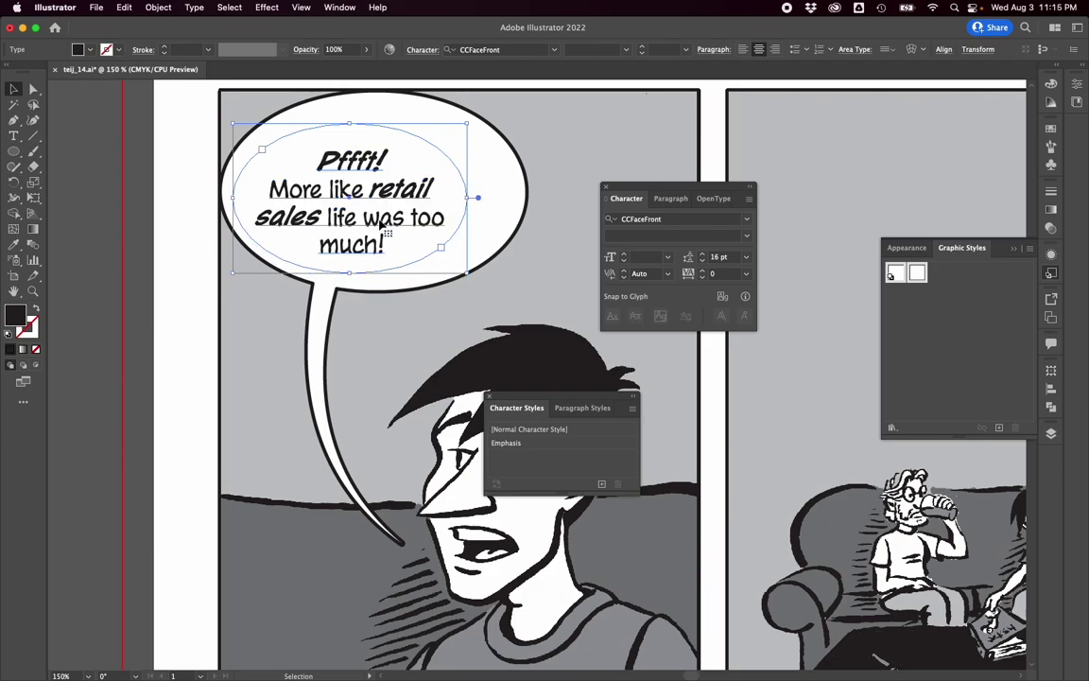
drag(418, 251, 441, 227)
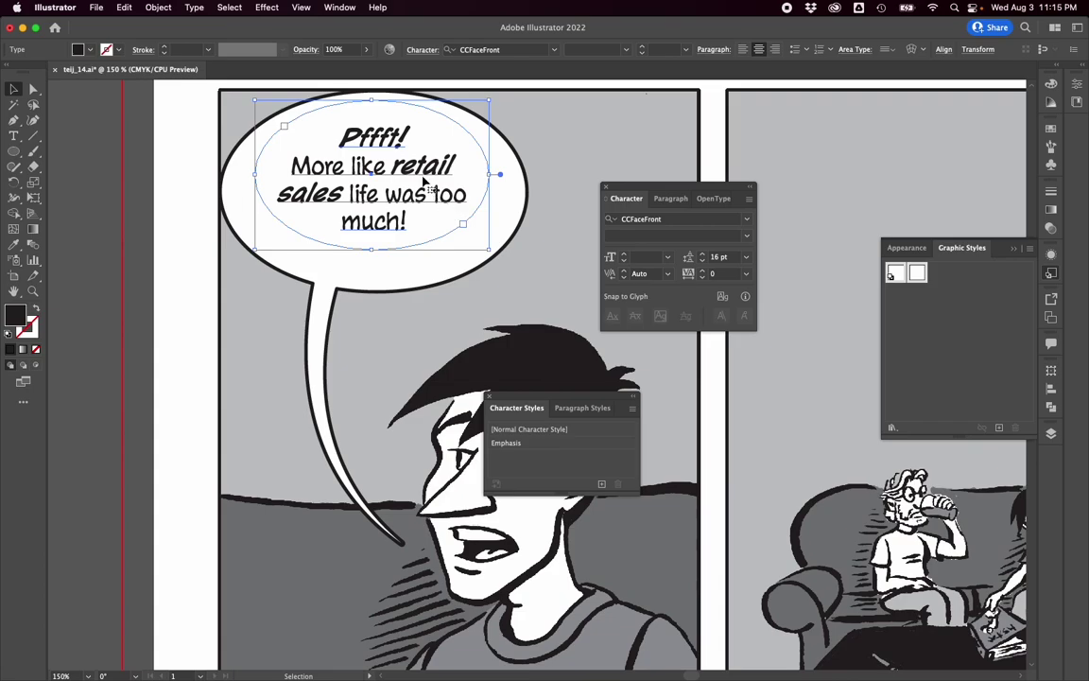
mouse_move(423, 180)
mouse_down()
mouse_move(422, 199)
mouse_move(416, 162)
mouse_move(451, 167)
mouse_move(421, 169)
mouse_up()
Isolate the balloon group and shorten the ellipse from its bottom edge.
click(427, 193)
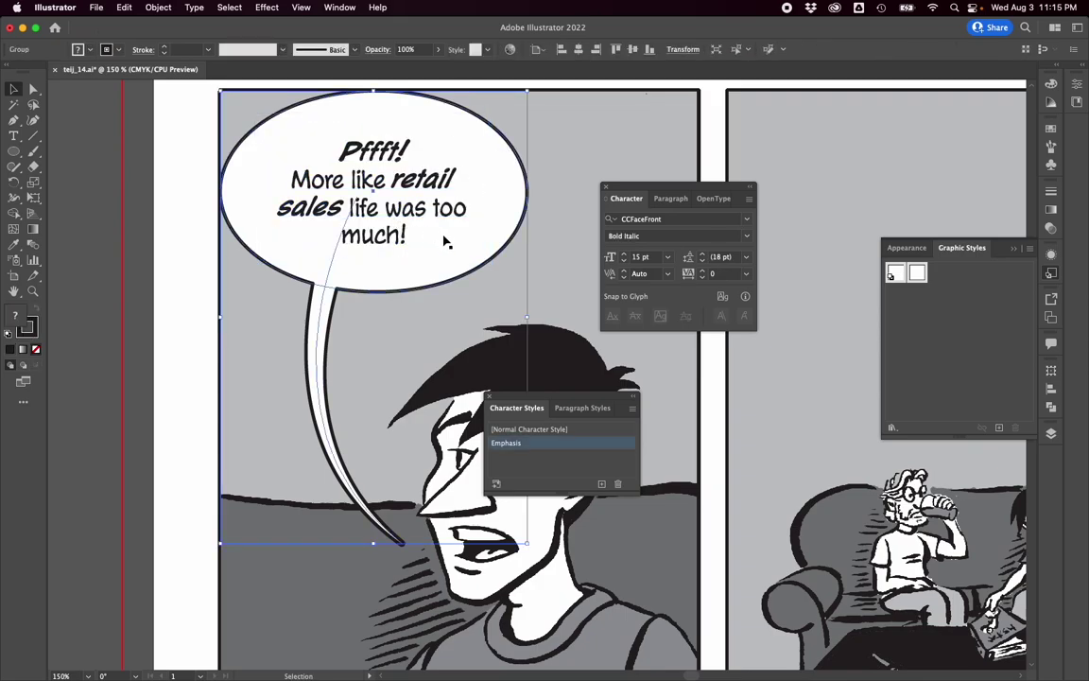
double_click(470, 256)
click(475, 263)
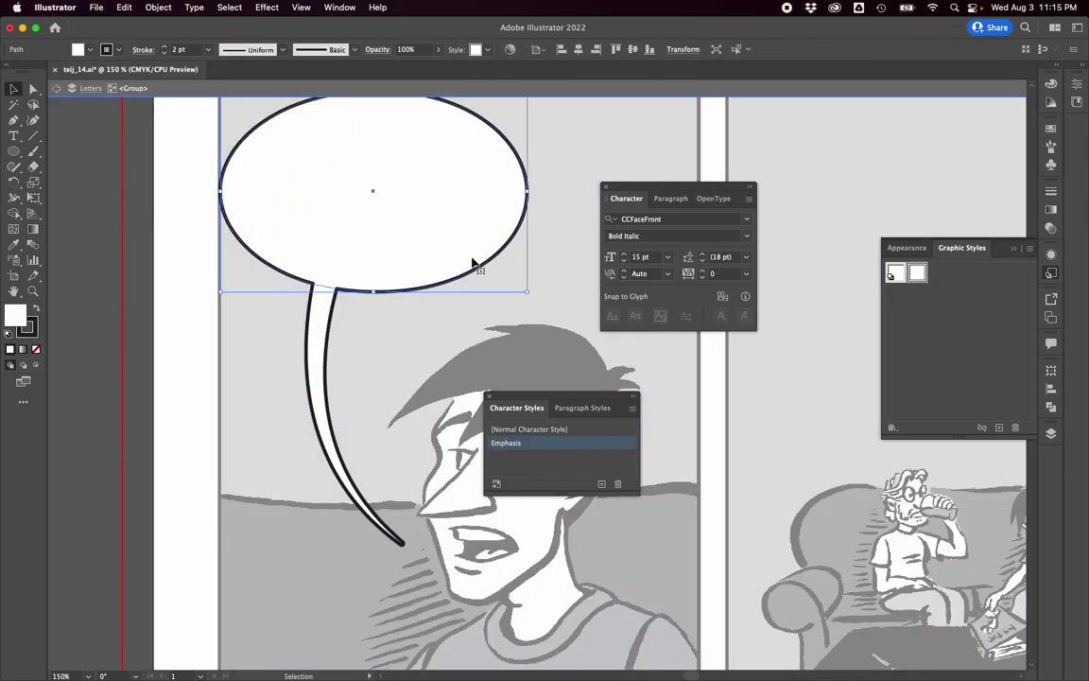
drag(375, 291, 375, 273)
scroll(379, 282, up, 2)
scroll(378, 282, up, 1)
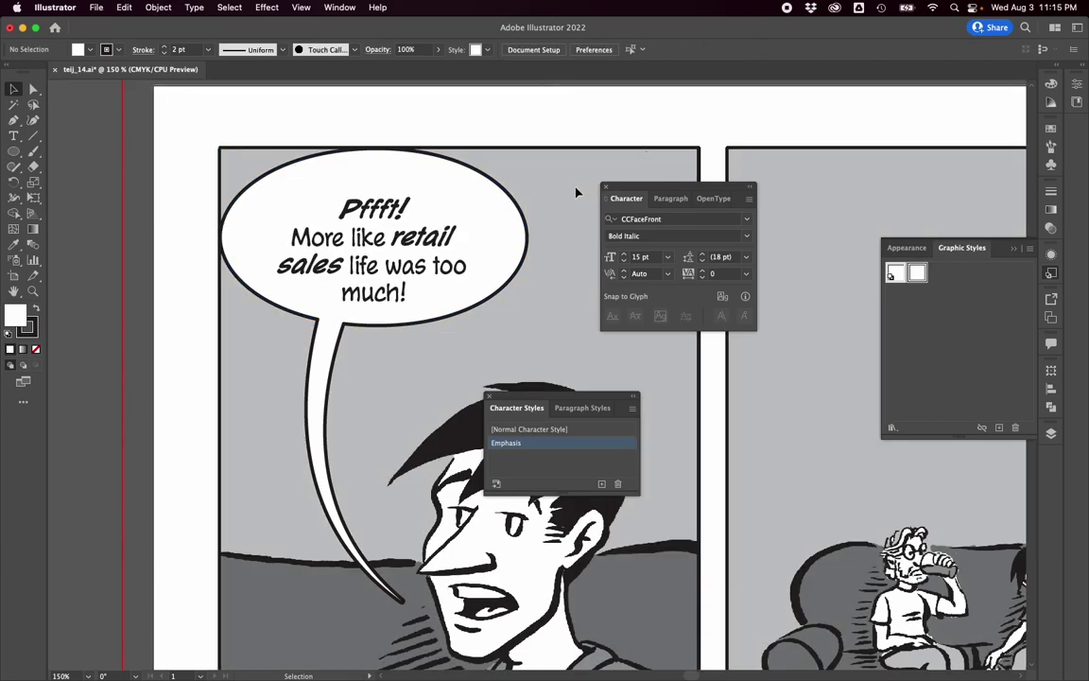
double_click(517, 169)
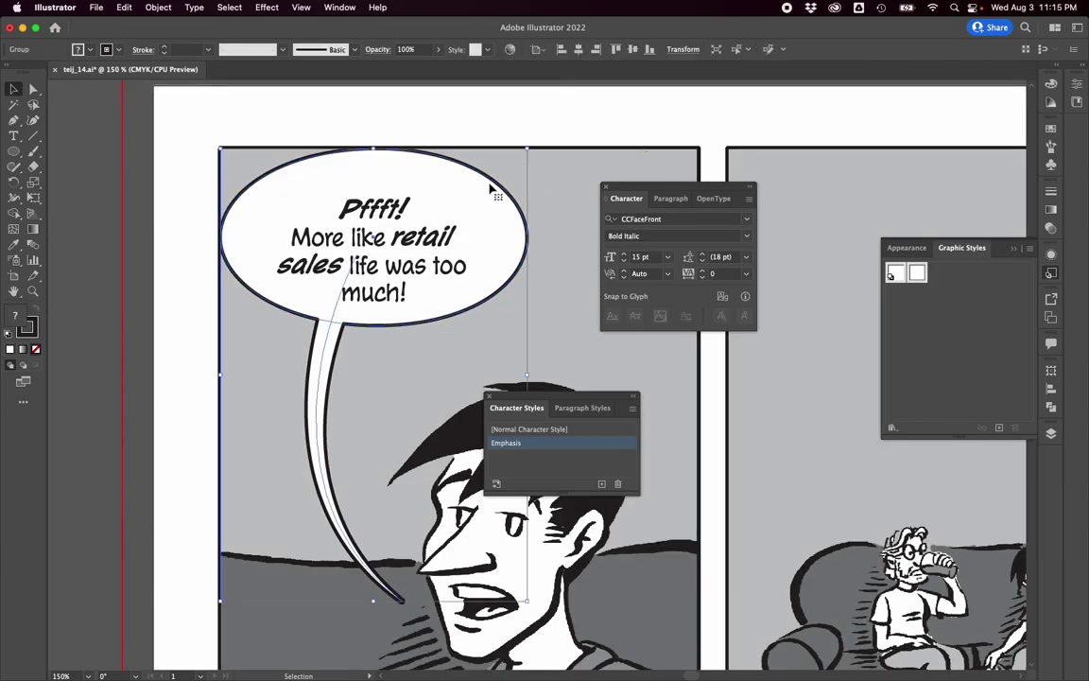
Shrink the balloon ellipse from its corner and move the dialogue up and left.
double_click(491, 189)
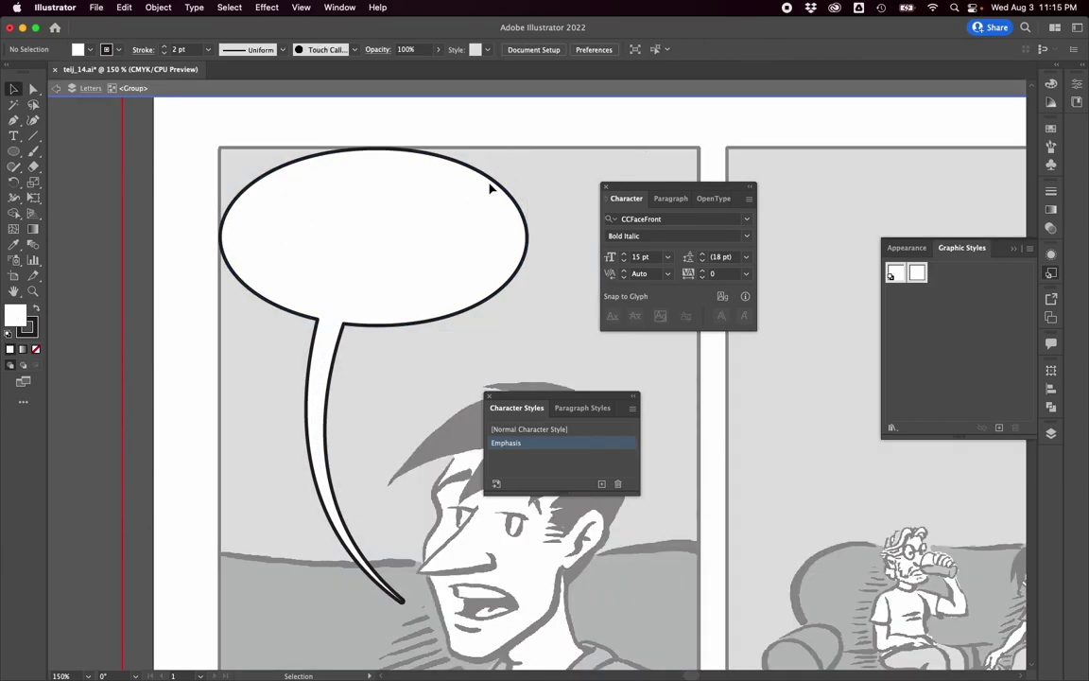
click(491, 186)
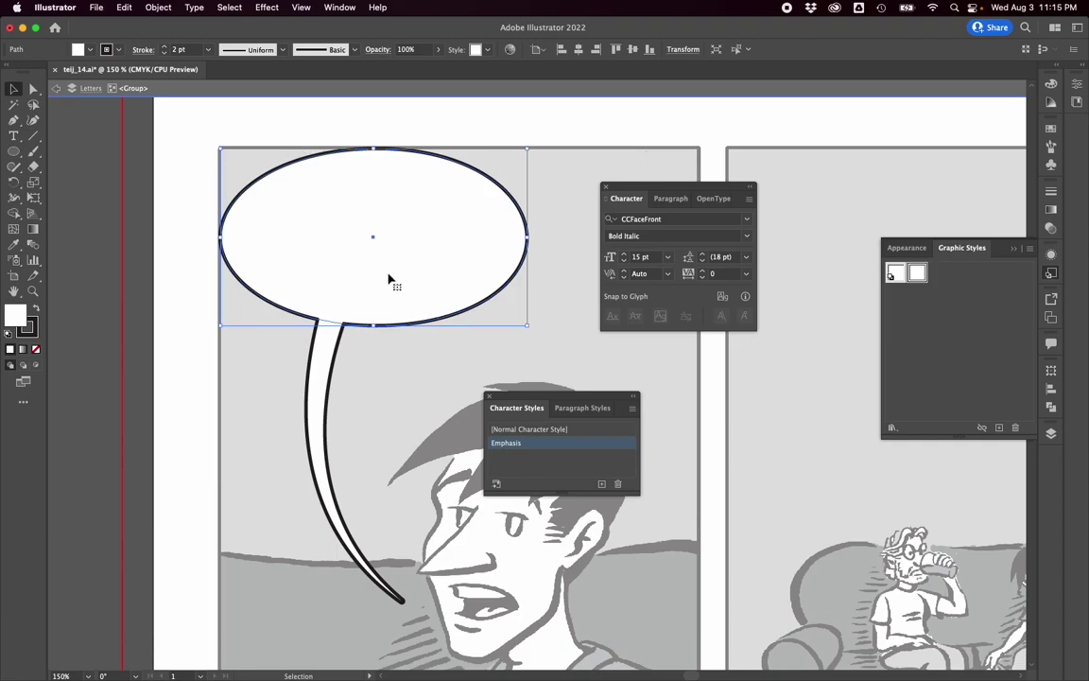
drag(527, 325, 498, 318)
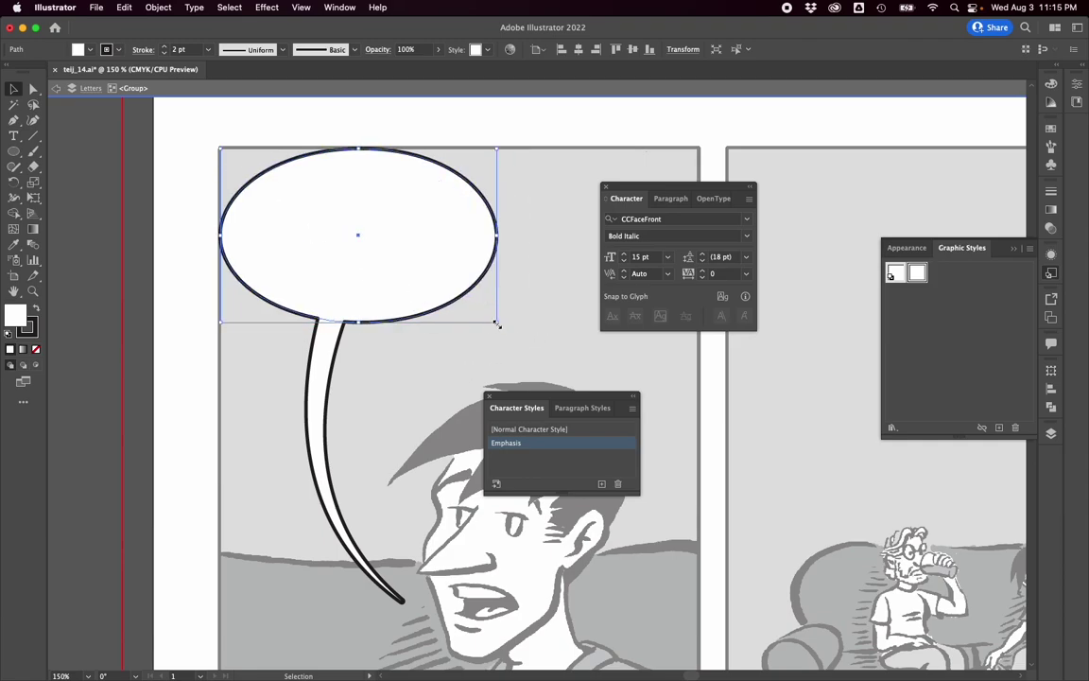
double_click(494, 341)
drag(398, 251, 375, 244)
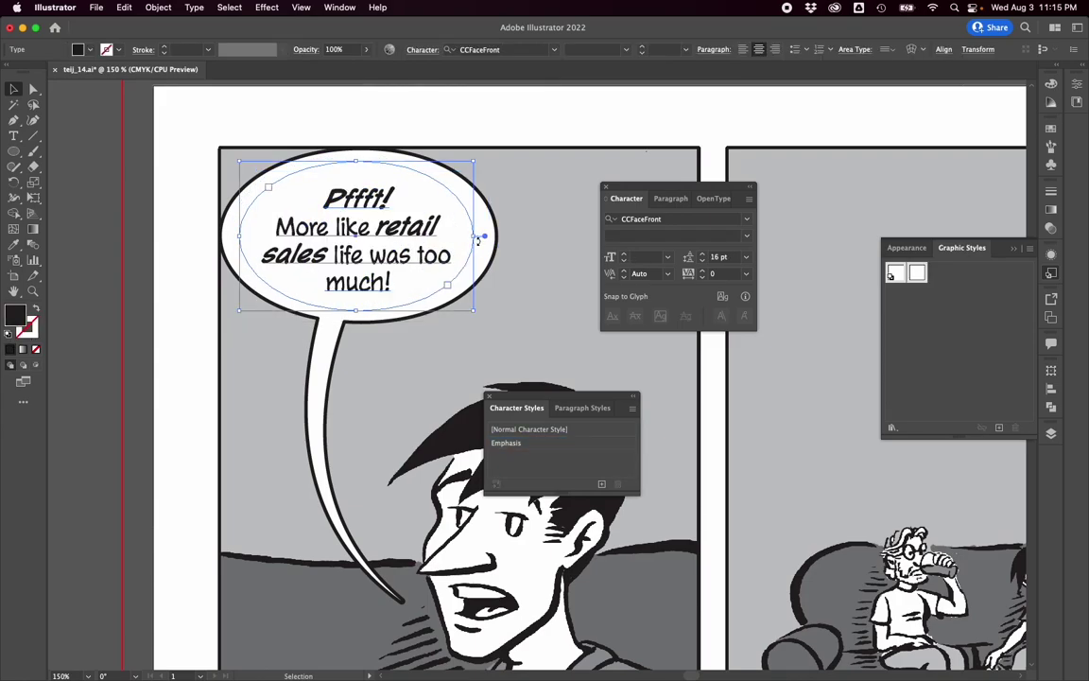
Pull the ellipse's right edge slightly inward and reposition the dialogue text.
click(499, 244)
double_click(496, 237)
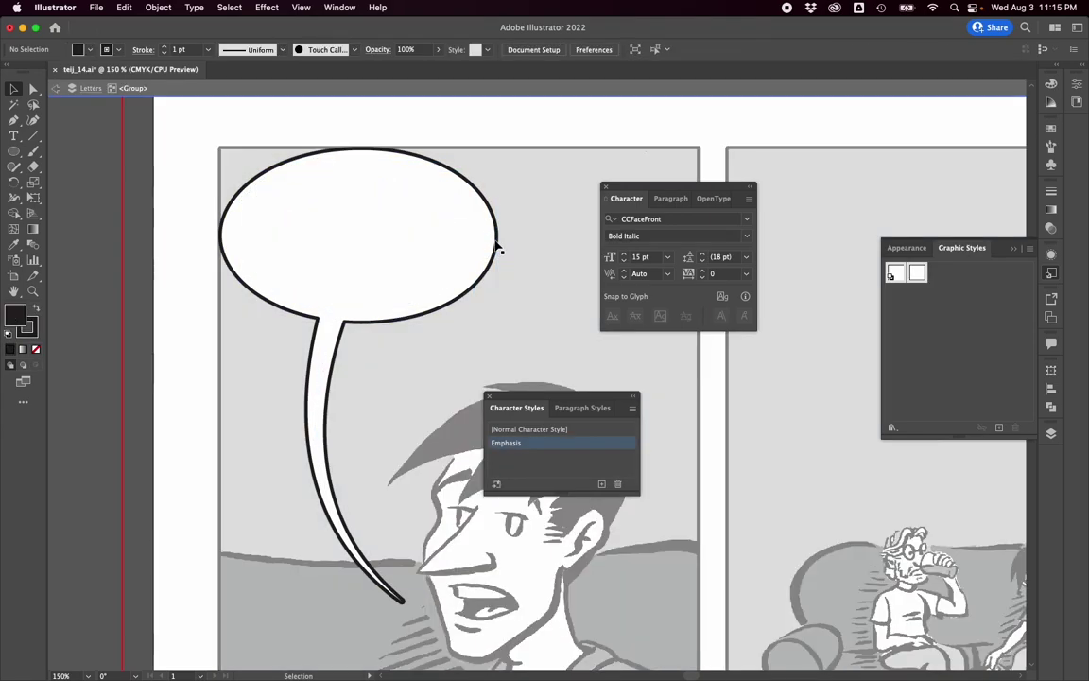
click(497, 237)
drag(497, 236, 489, 238)
double_click(512, 241)
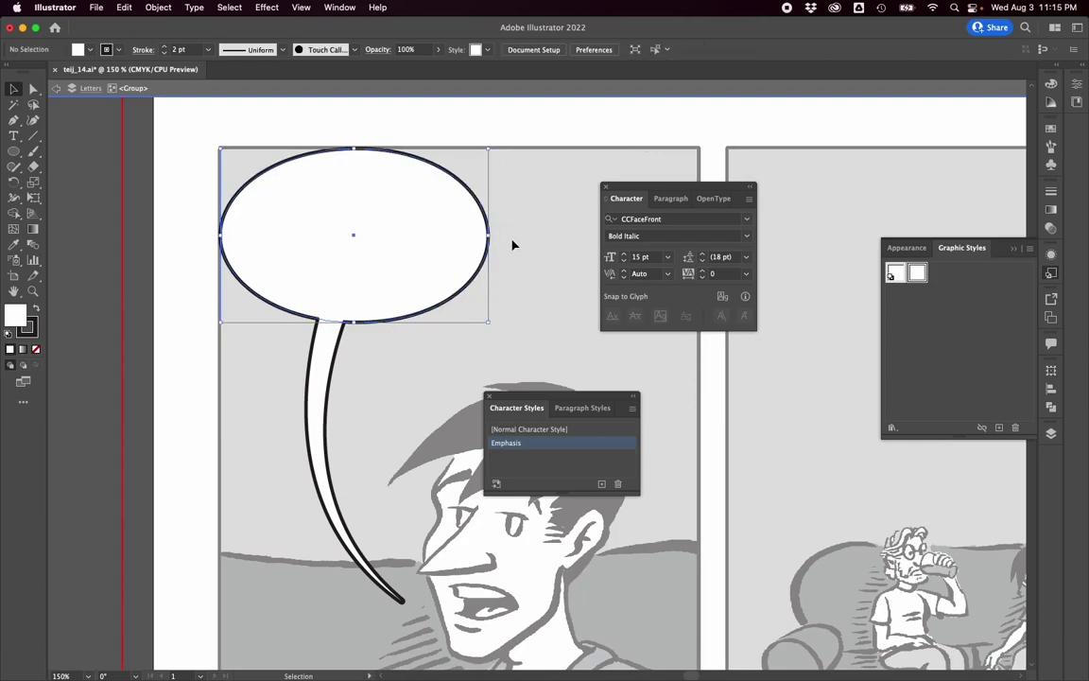
double_click(444, 227)
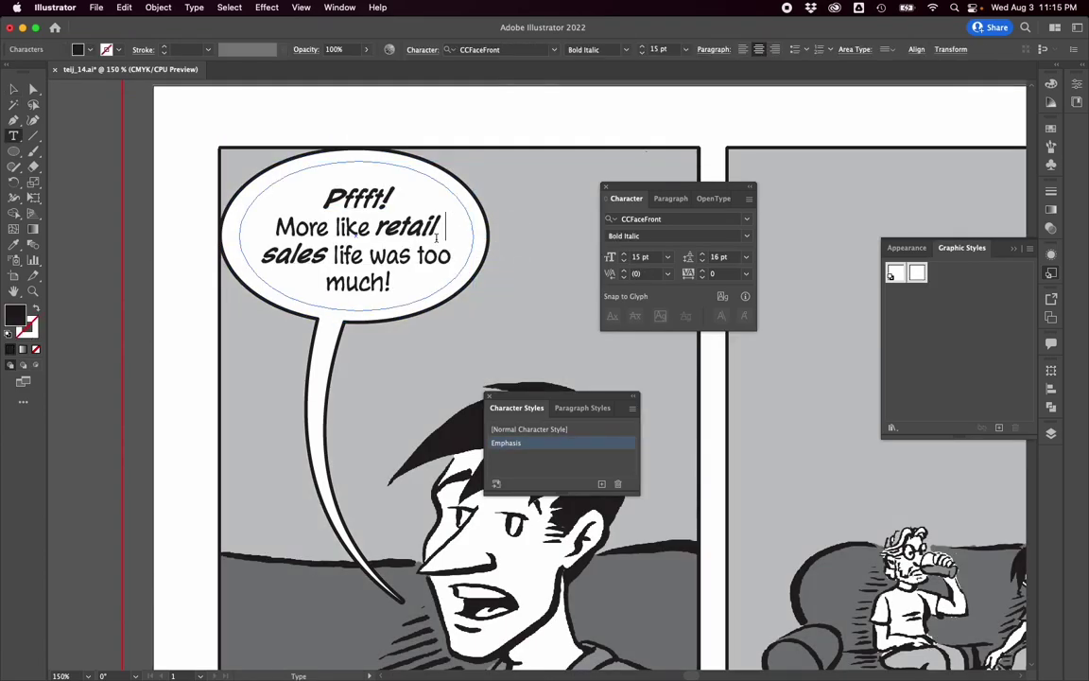
click(14, 88)
mouse_move(342, 185)
mouse_down()
mouse_move(376, 203)
mouse_move(339, 182)
mouse_up()
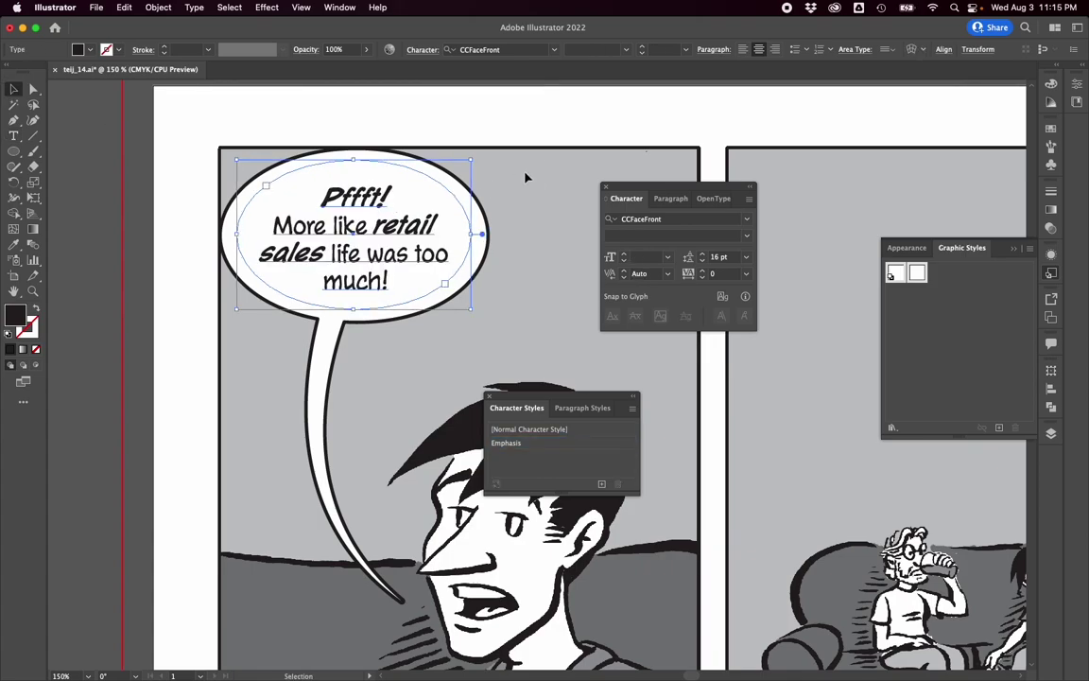
Cut the dialogue, shrink the balloon from its lower-right corner, and paste the text back centred.
key(Delete)
click(365, 153)
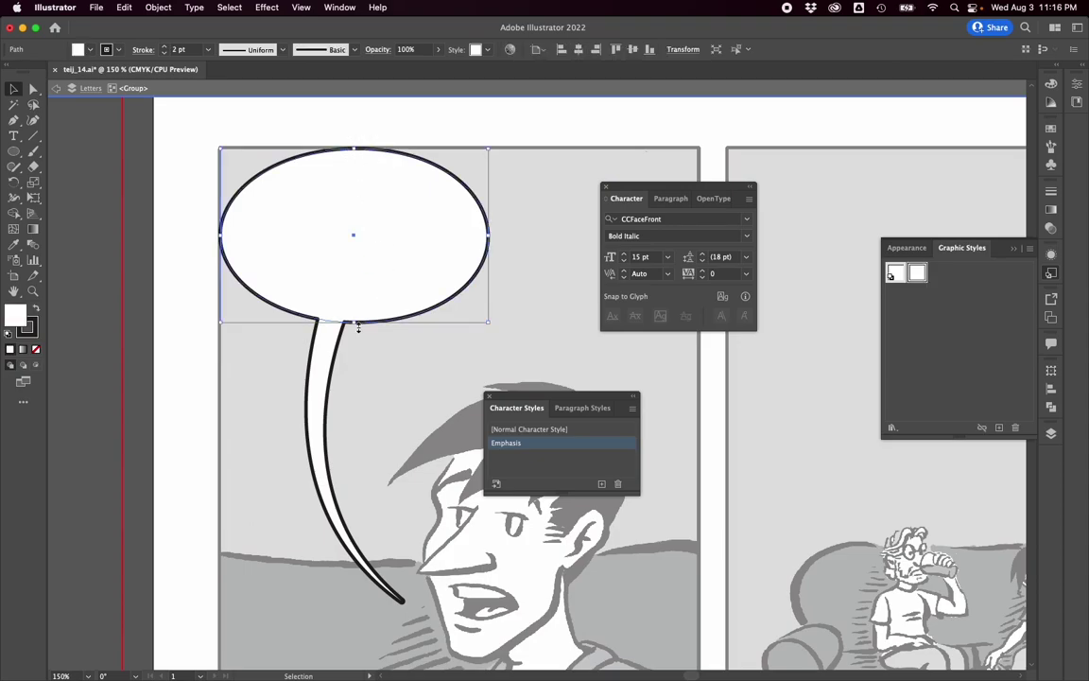
drag(489, 322, 474, 309)
key(ctrl+f)
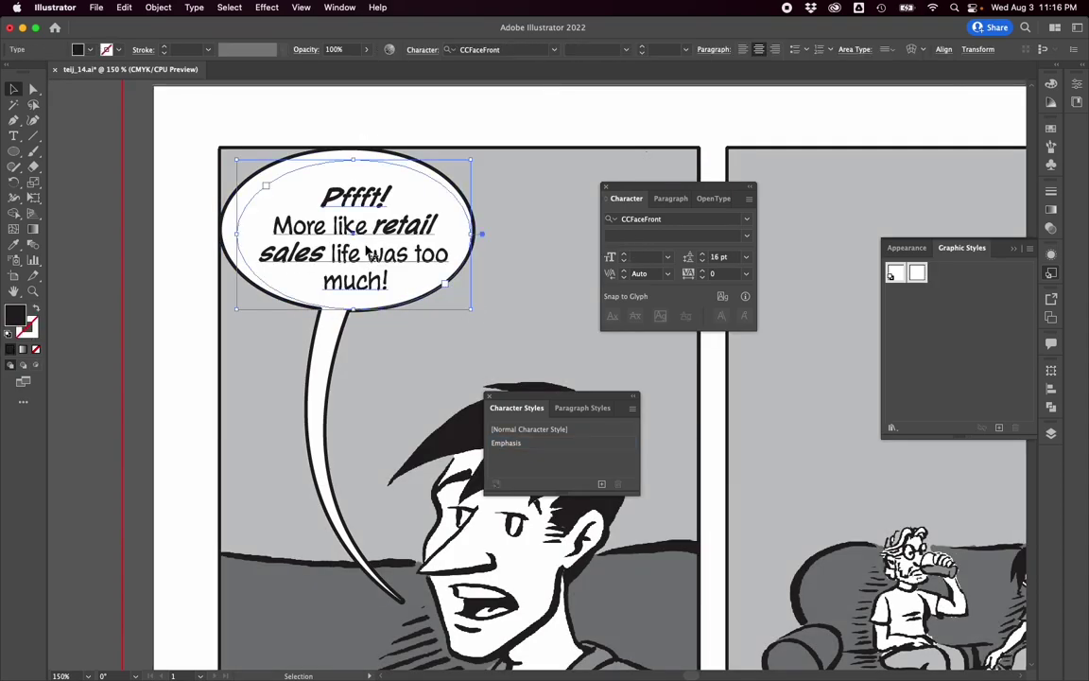
drag(362, 241, 360, 240)
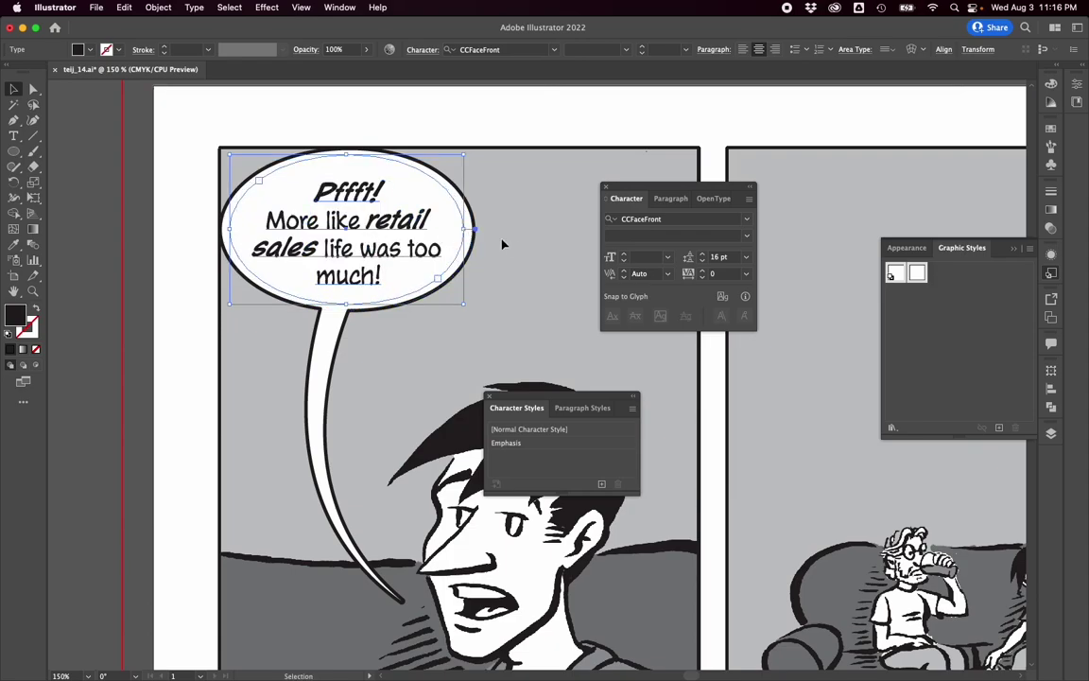
click(525, 253)
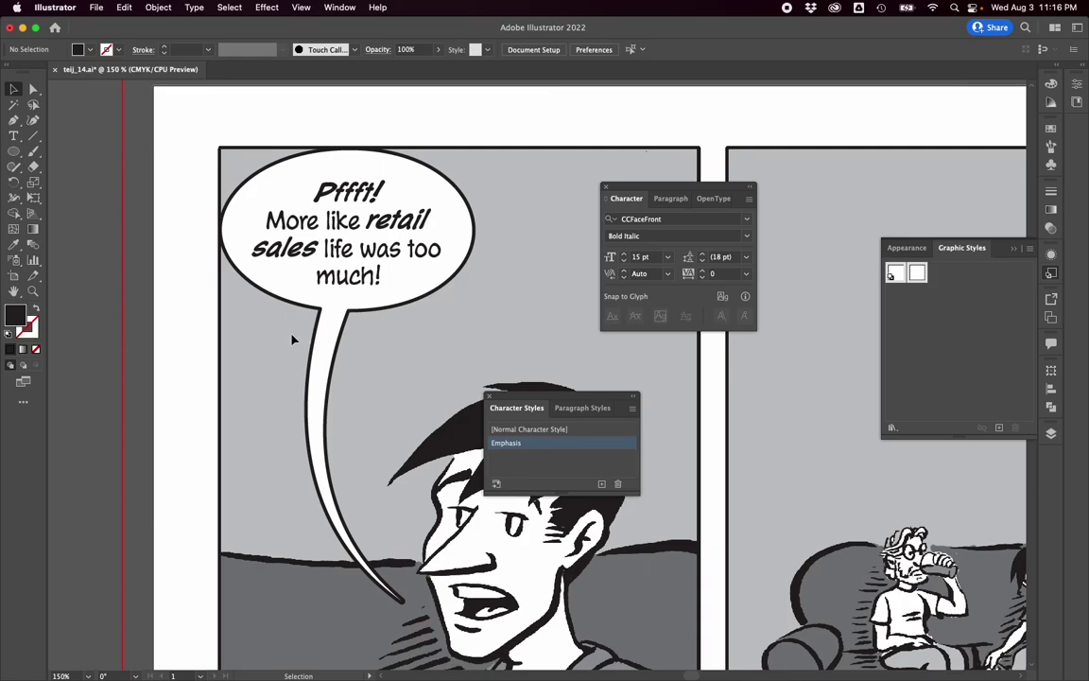
click(325, 338)
Rotate the tail slightly counter-clockwise and bring it to the front to join the balloon.
double_click(329, 340)
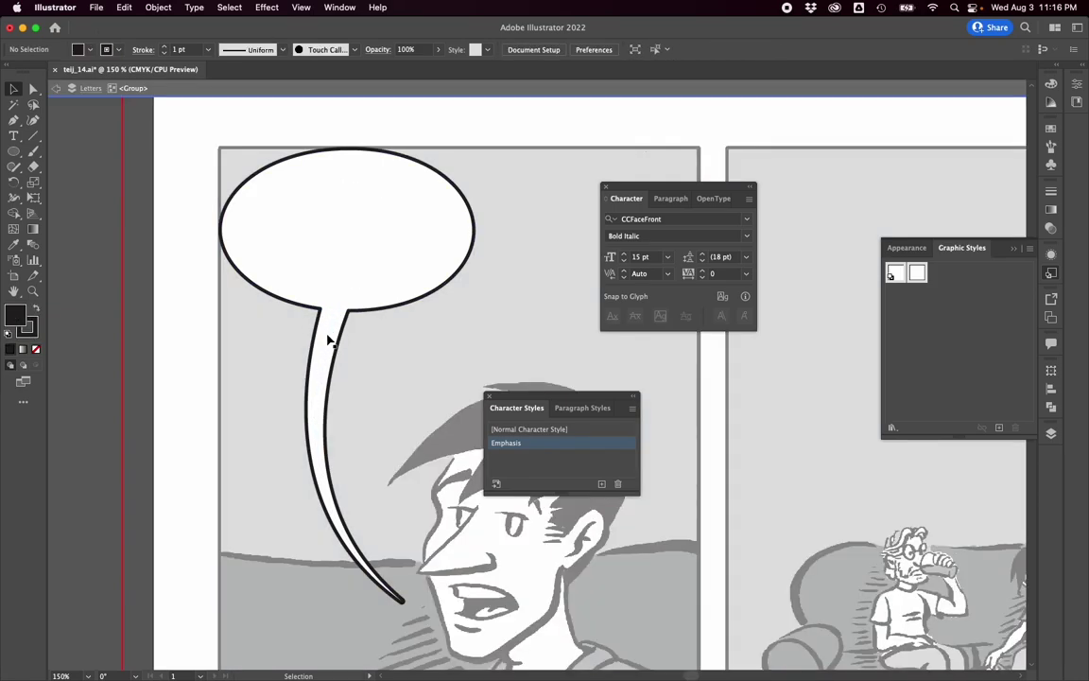
click(328, 341)
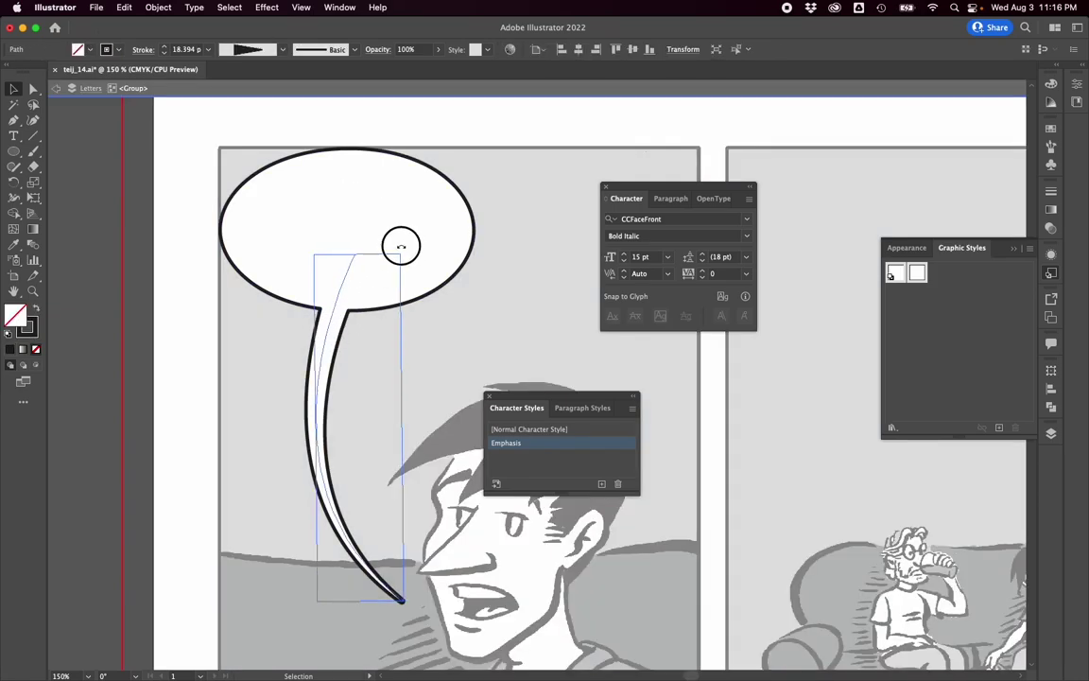
drag(401, 247, 389, 243)
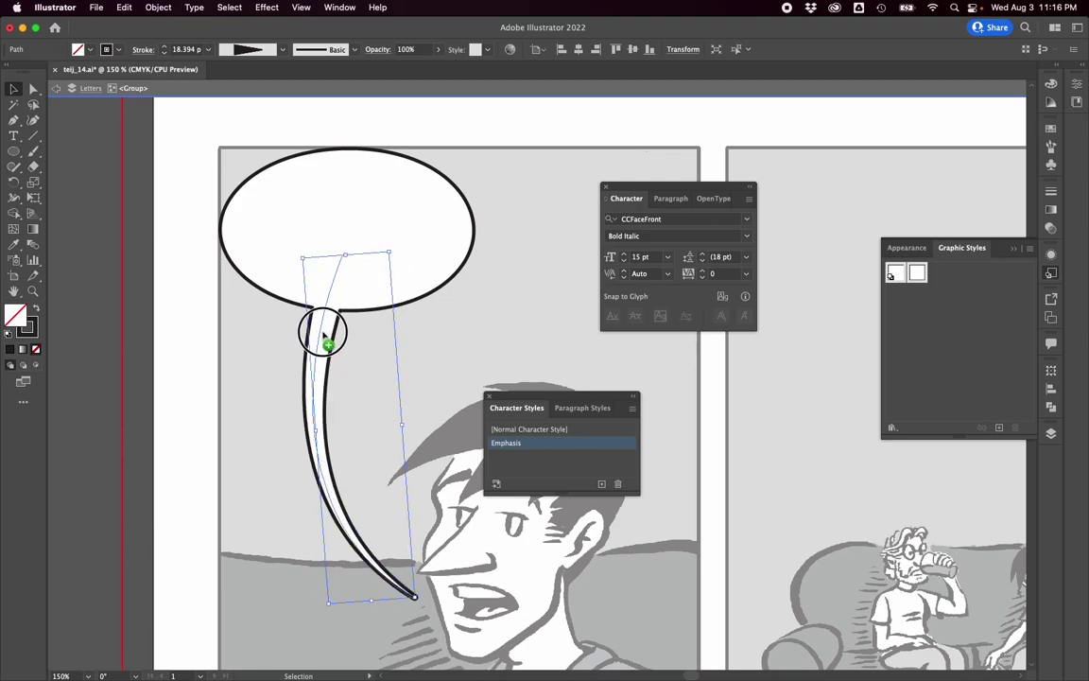
key(super+shift+bracketright)
double_click(401, 341)
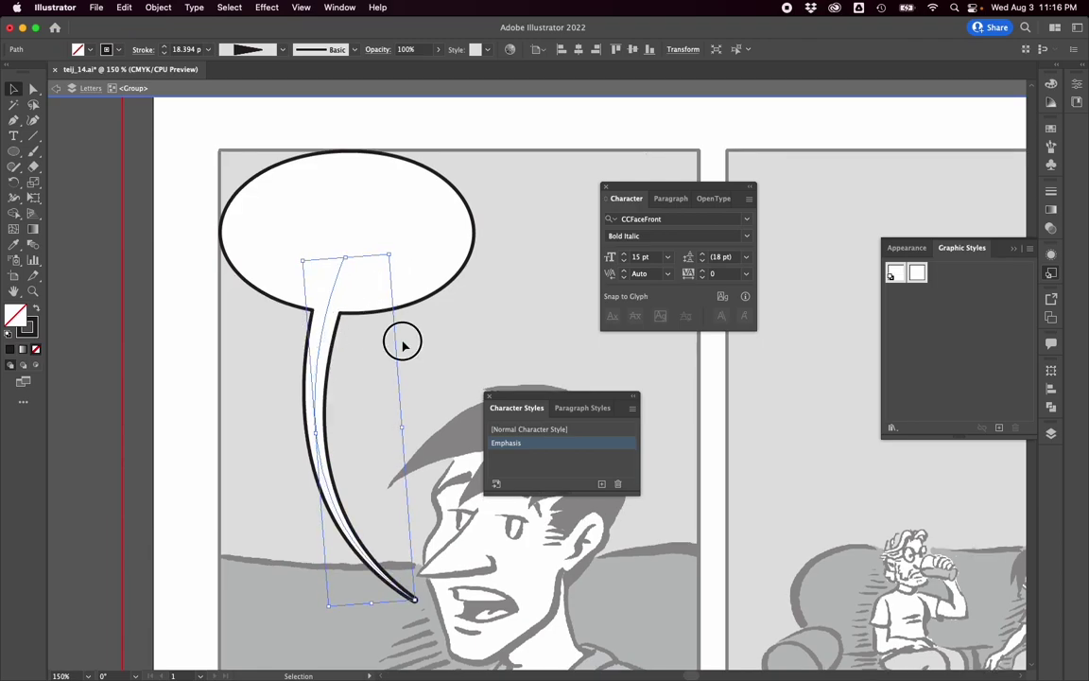
Reduce the tail's stroke weight from 18.394 pt to 16 pt.
click(334, 346)
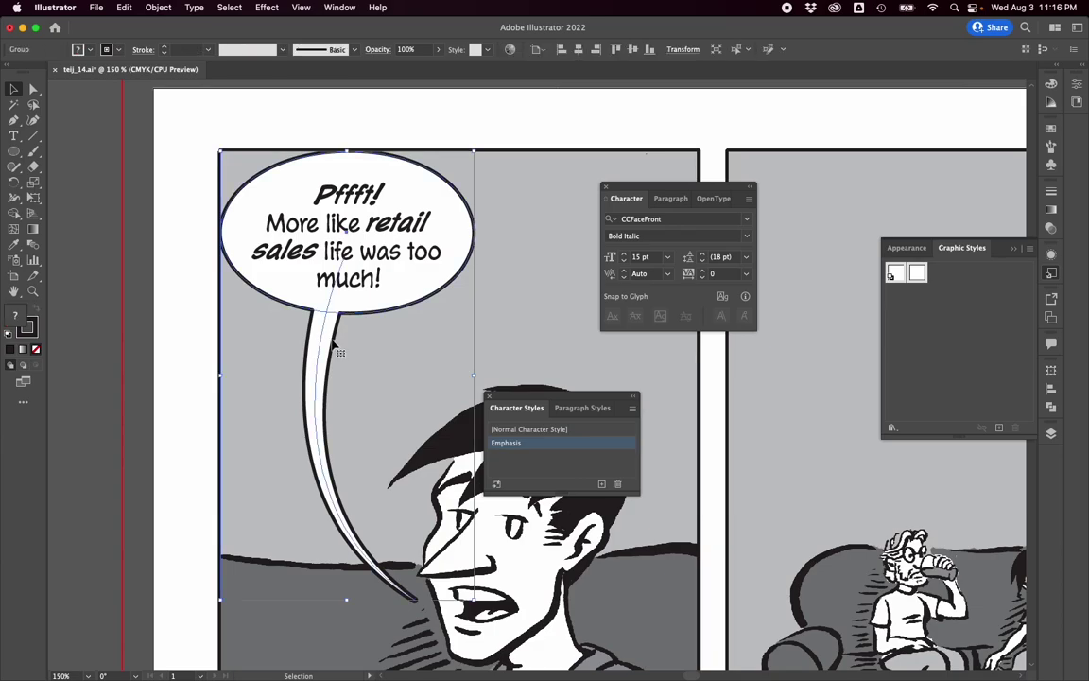
click(329, 344)
click(327, 352)
double_click(327, 351)
click(328, 348)
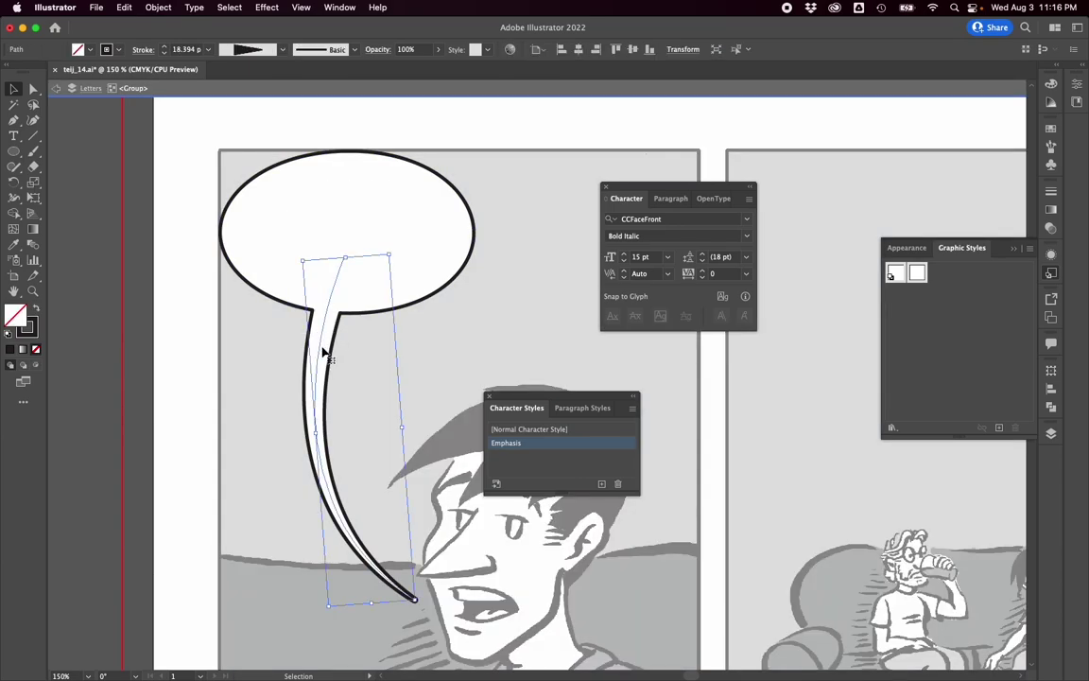
click(163, 54)
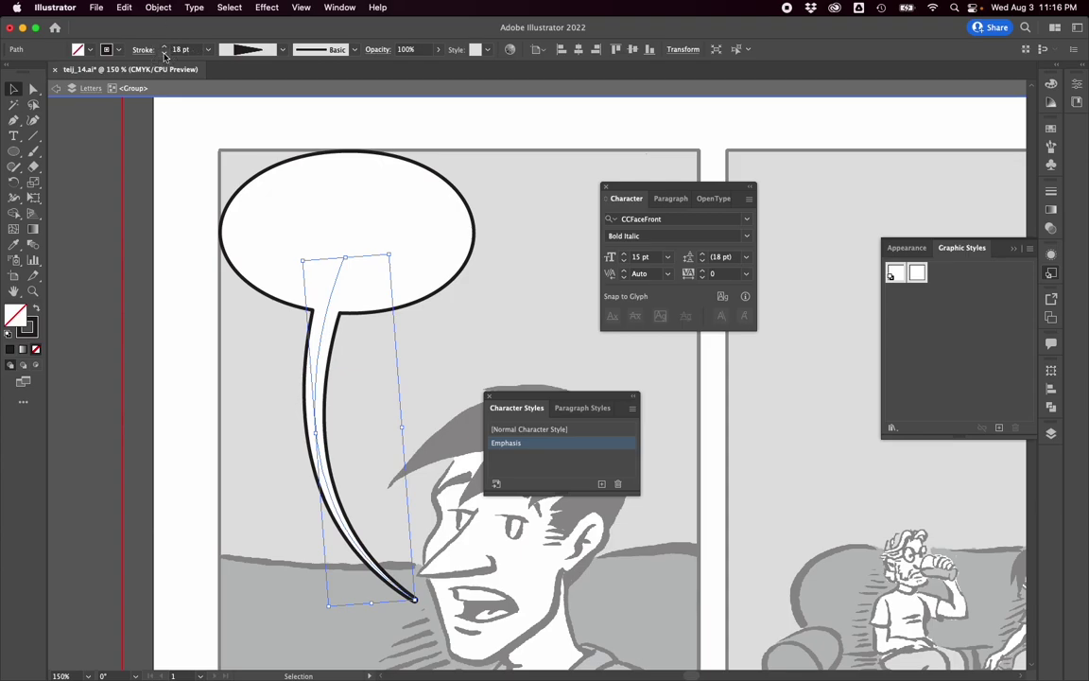
click(164, 54)
click(163, 54)
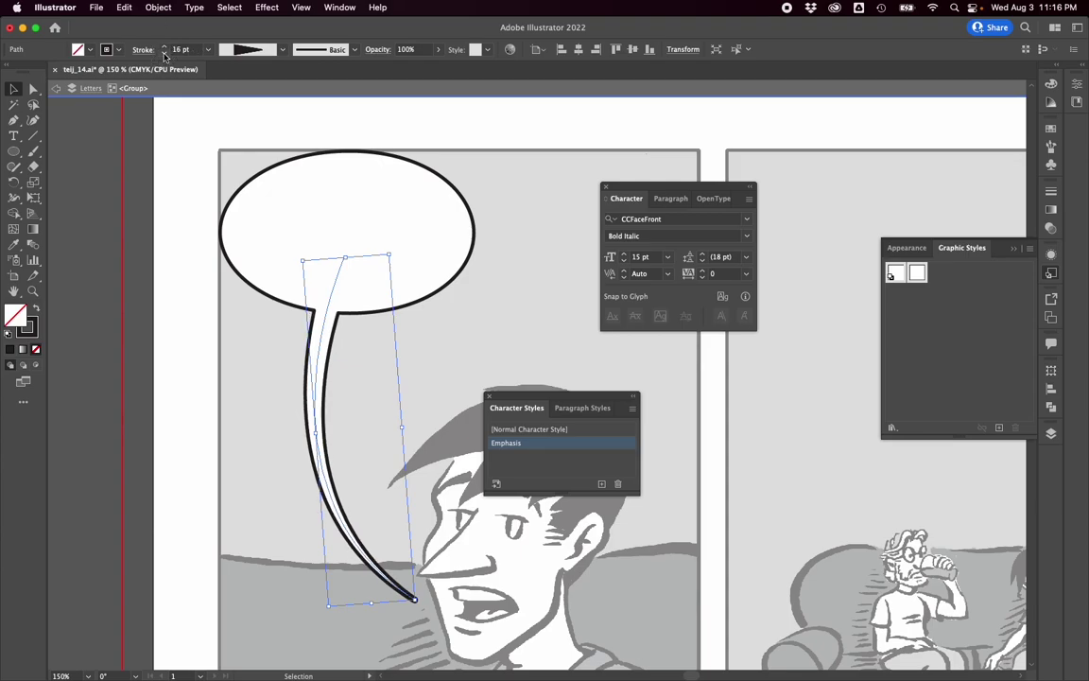
double_click(263, 406)
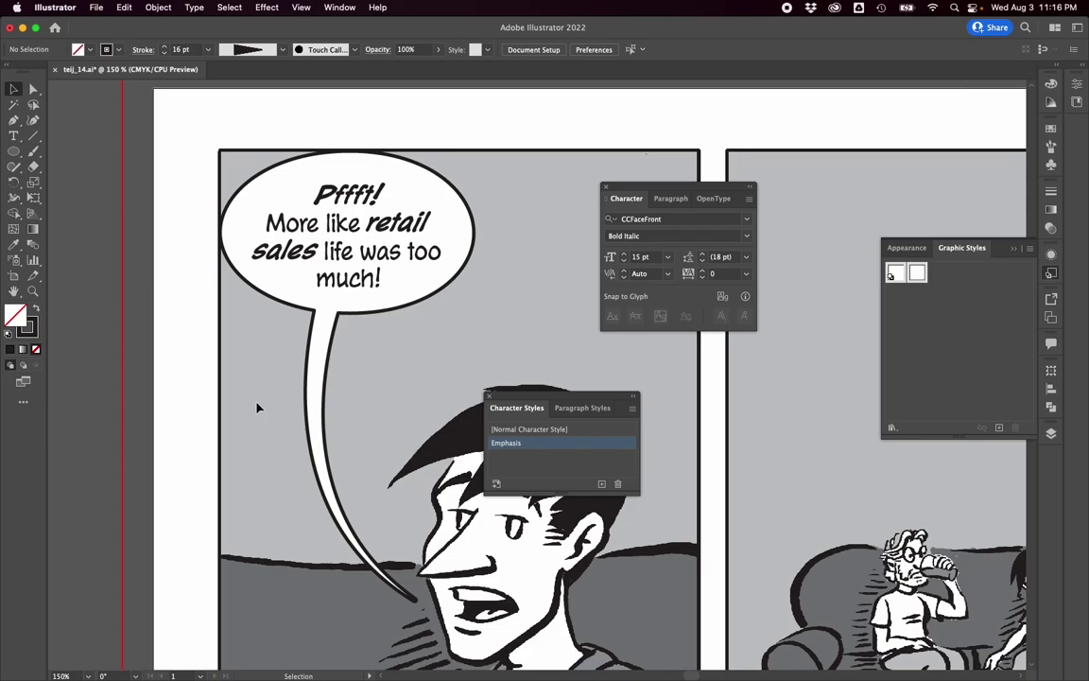
Close the Character panel.
scroll(298, 395, right, 3)
scroll(298, 395, down, 3)
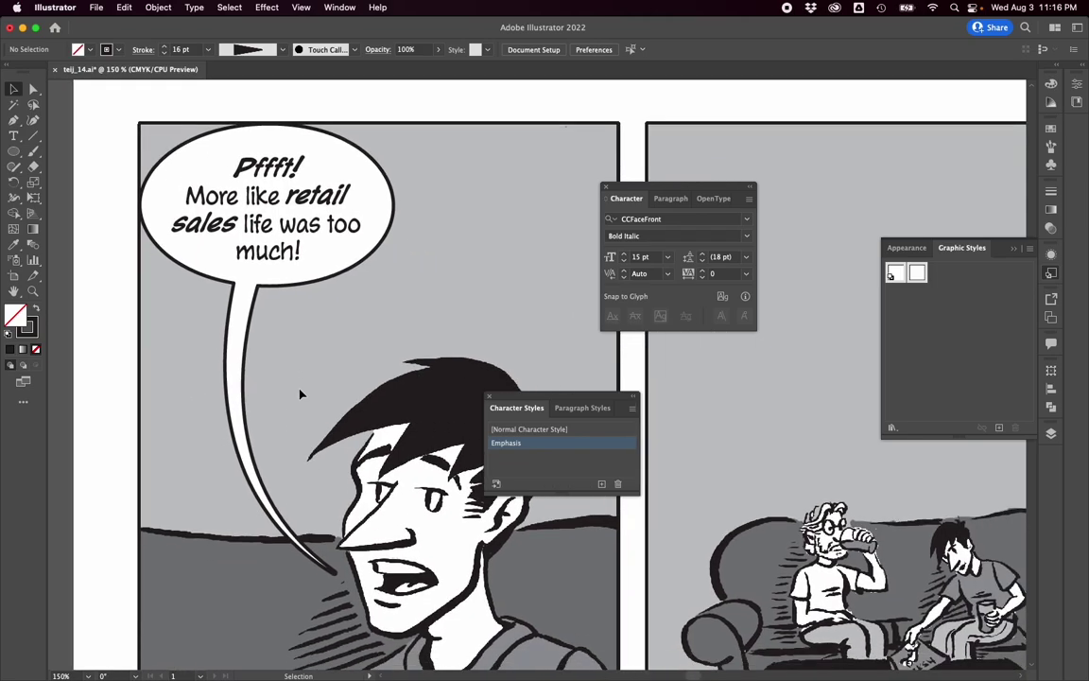
scroll(299, 395, up, 1)
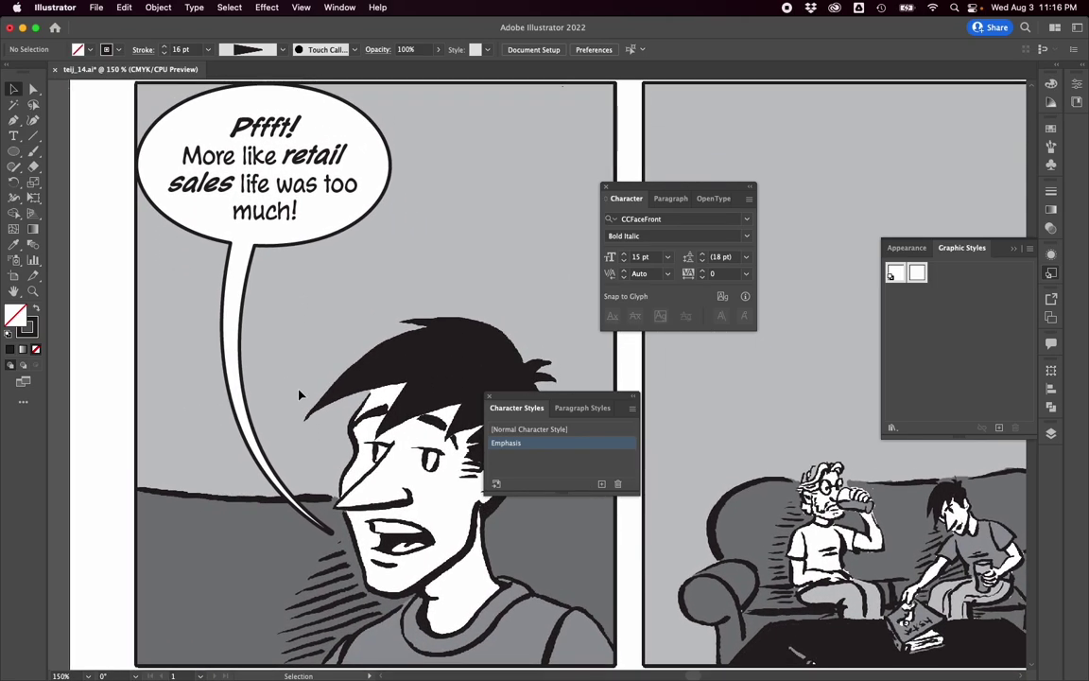
scroll(330, 302, right, 1)
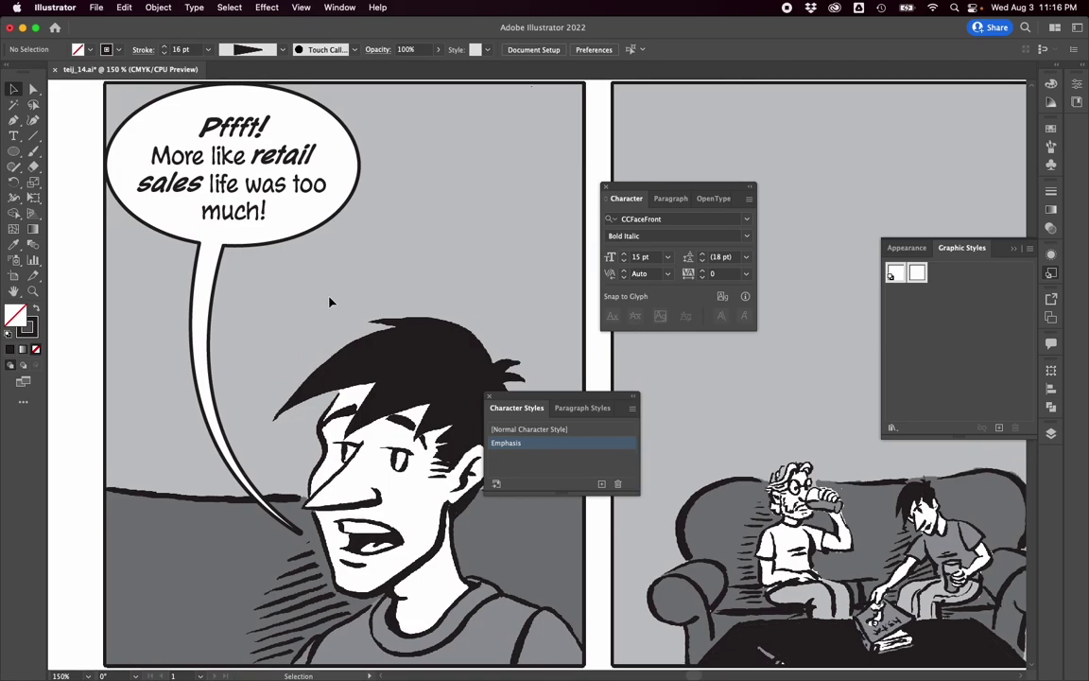
scroll(330, 302, up, 3)
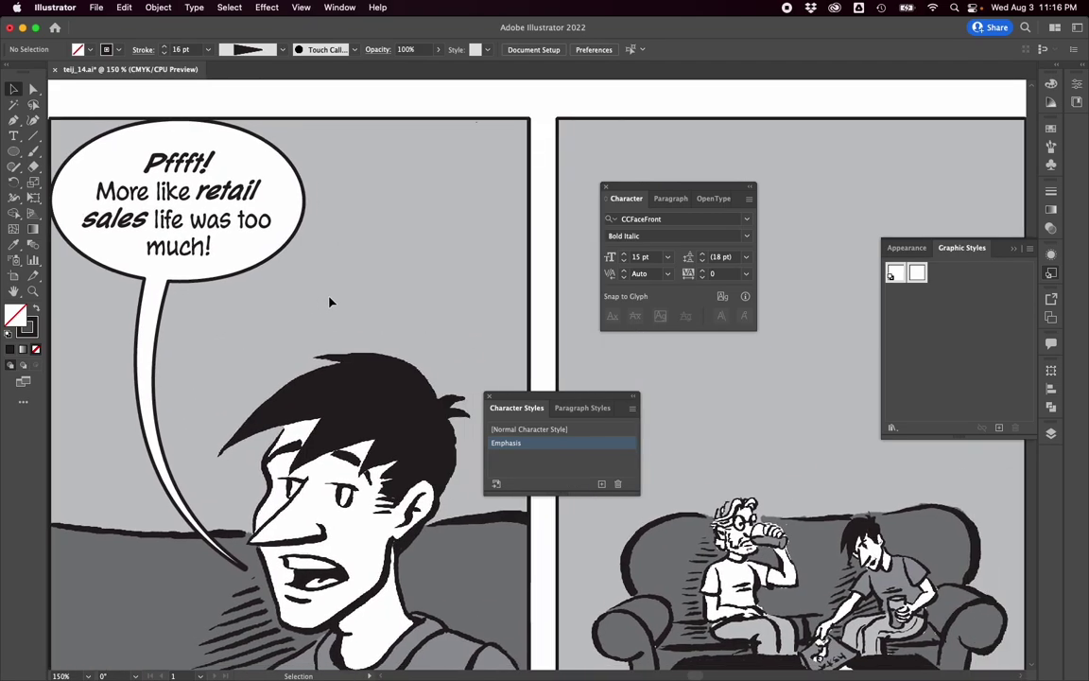
scroll(330, 302, down, 1)
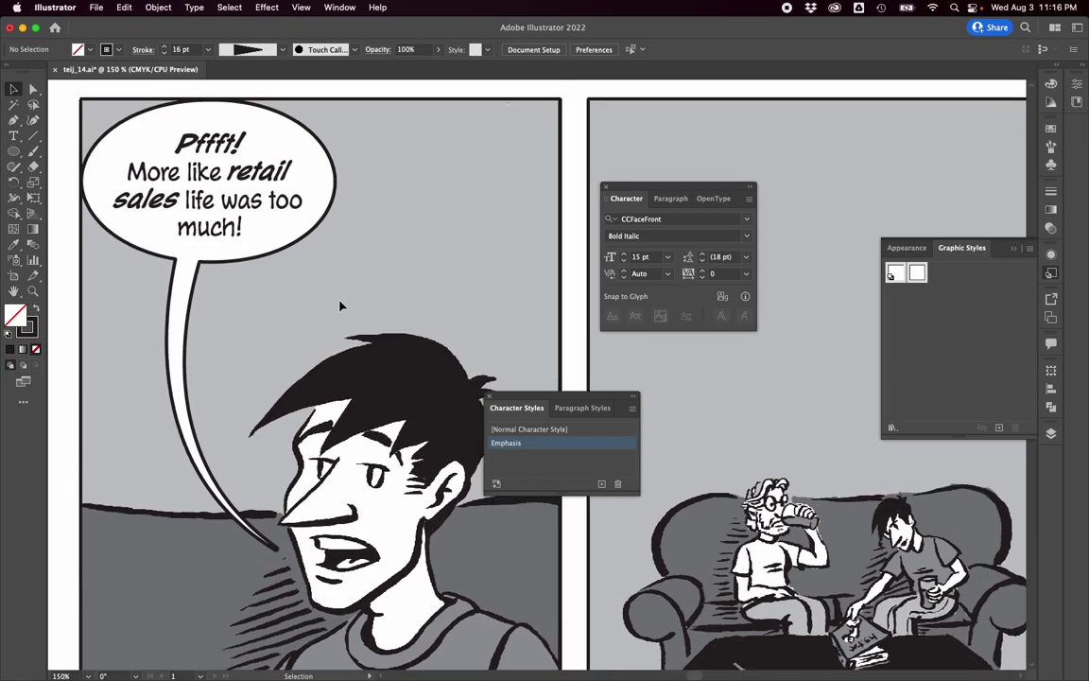
scroll(284, 295, up, 2)
scroll(284, 295, left, 1)
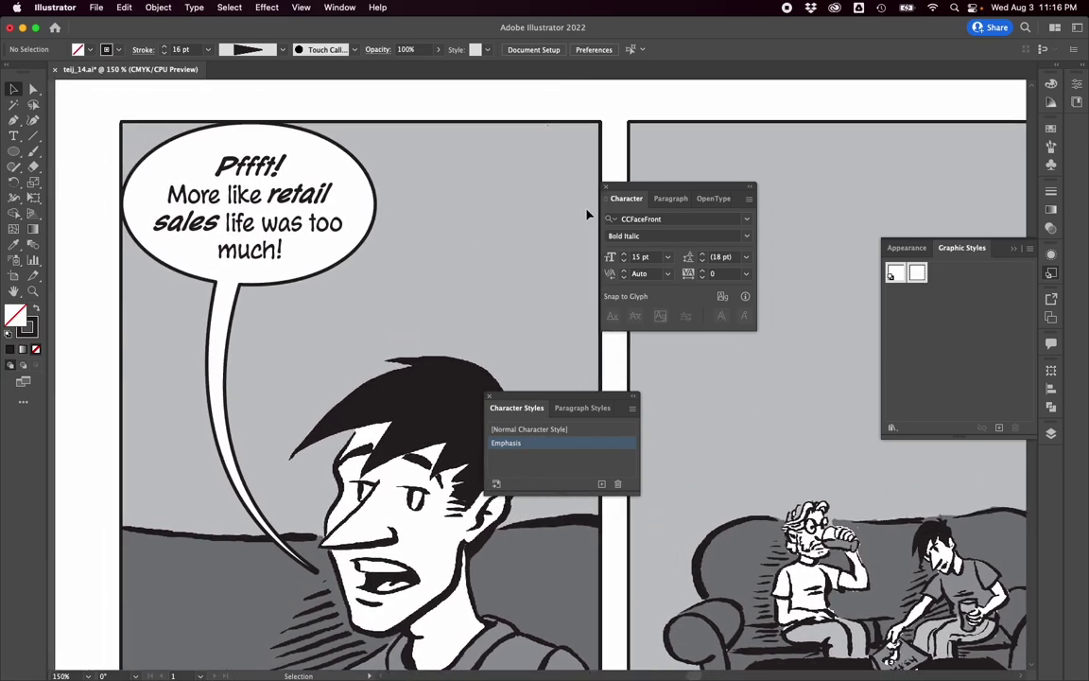
key(super+t)
Dock the Character Styles panel at the right and bring the middle comic panel into view.
scroll(484, 238, right, 3)
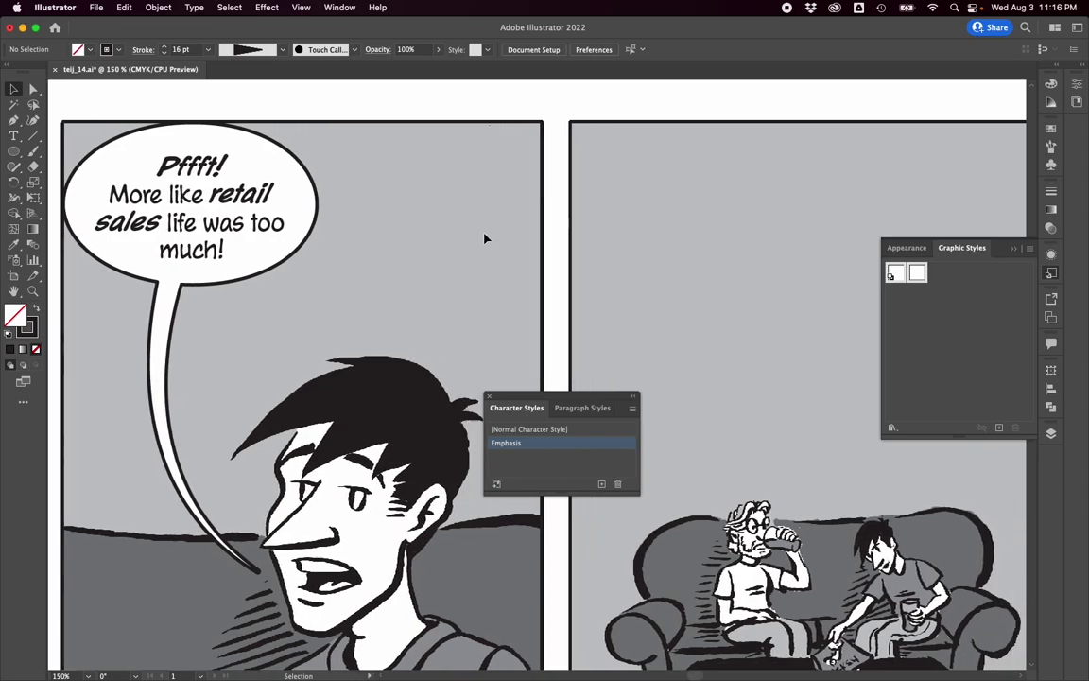
drag(588, 394, 1052, 455)
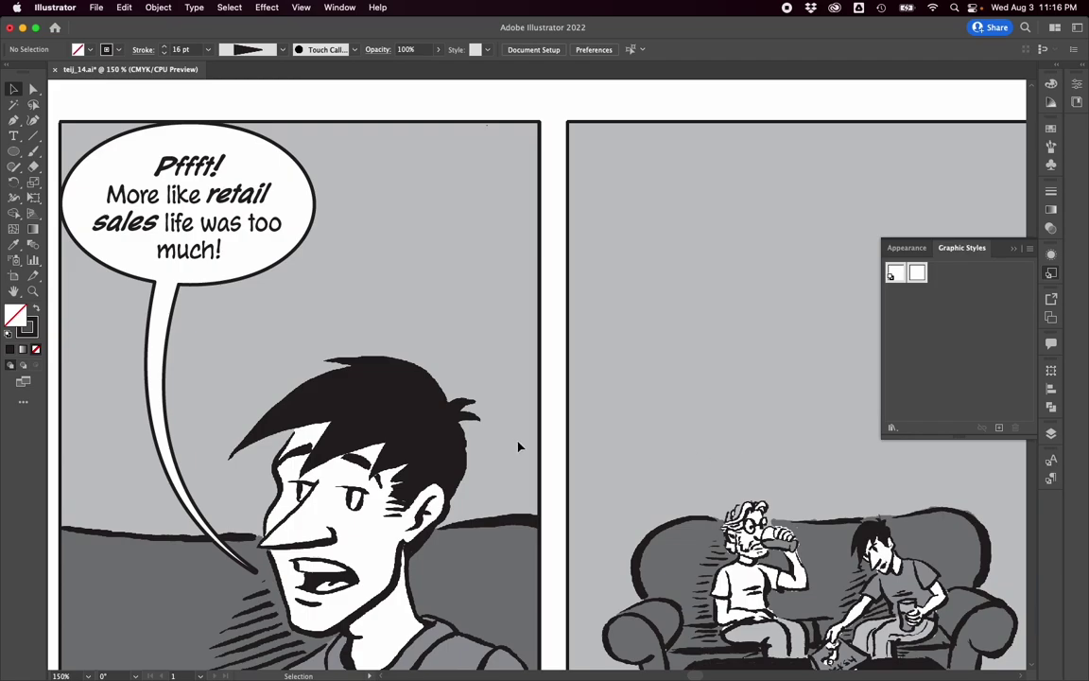
scroll(522, 440, right, 5)
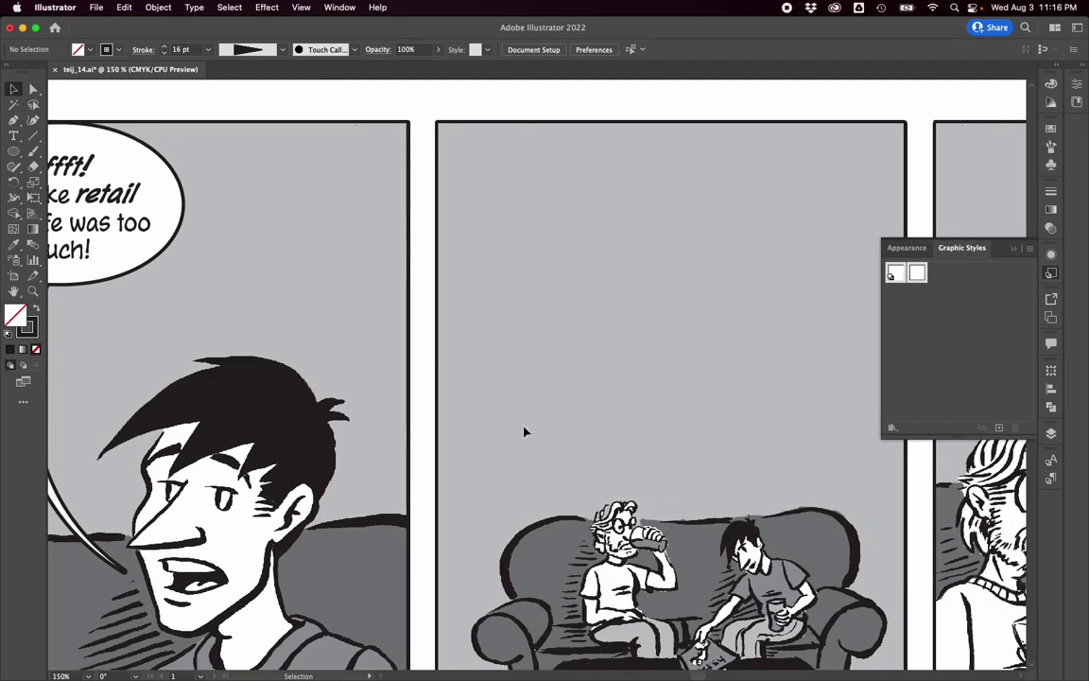
scroll(525, 432, right, 2)
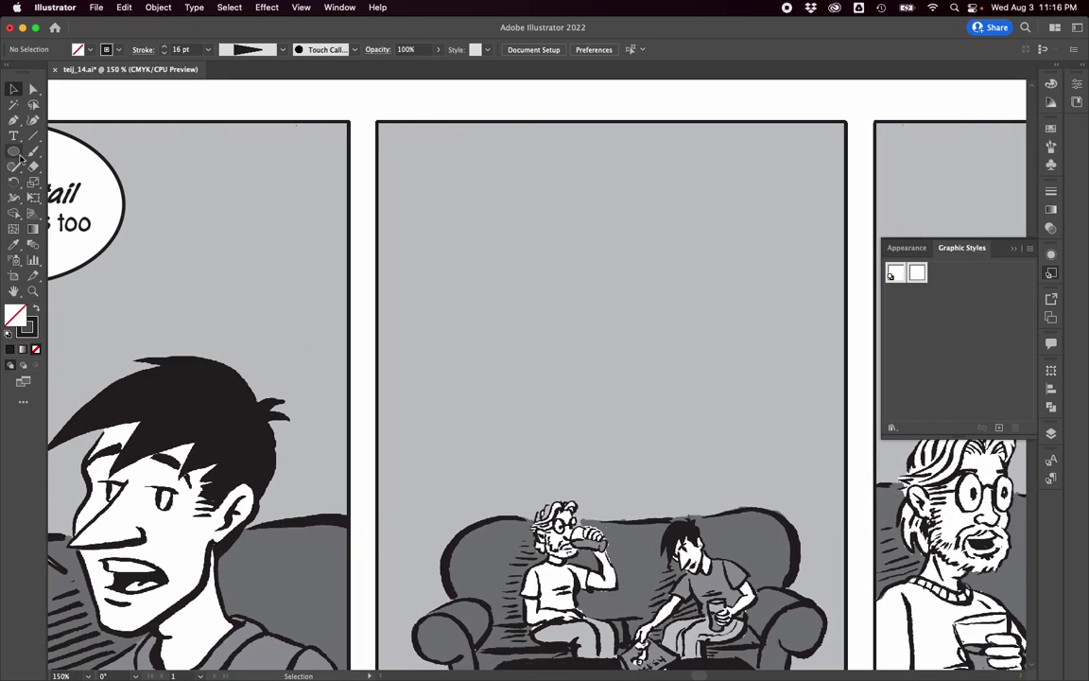